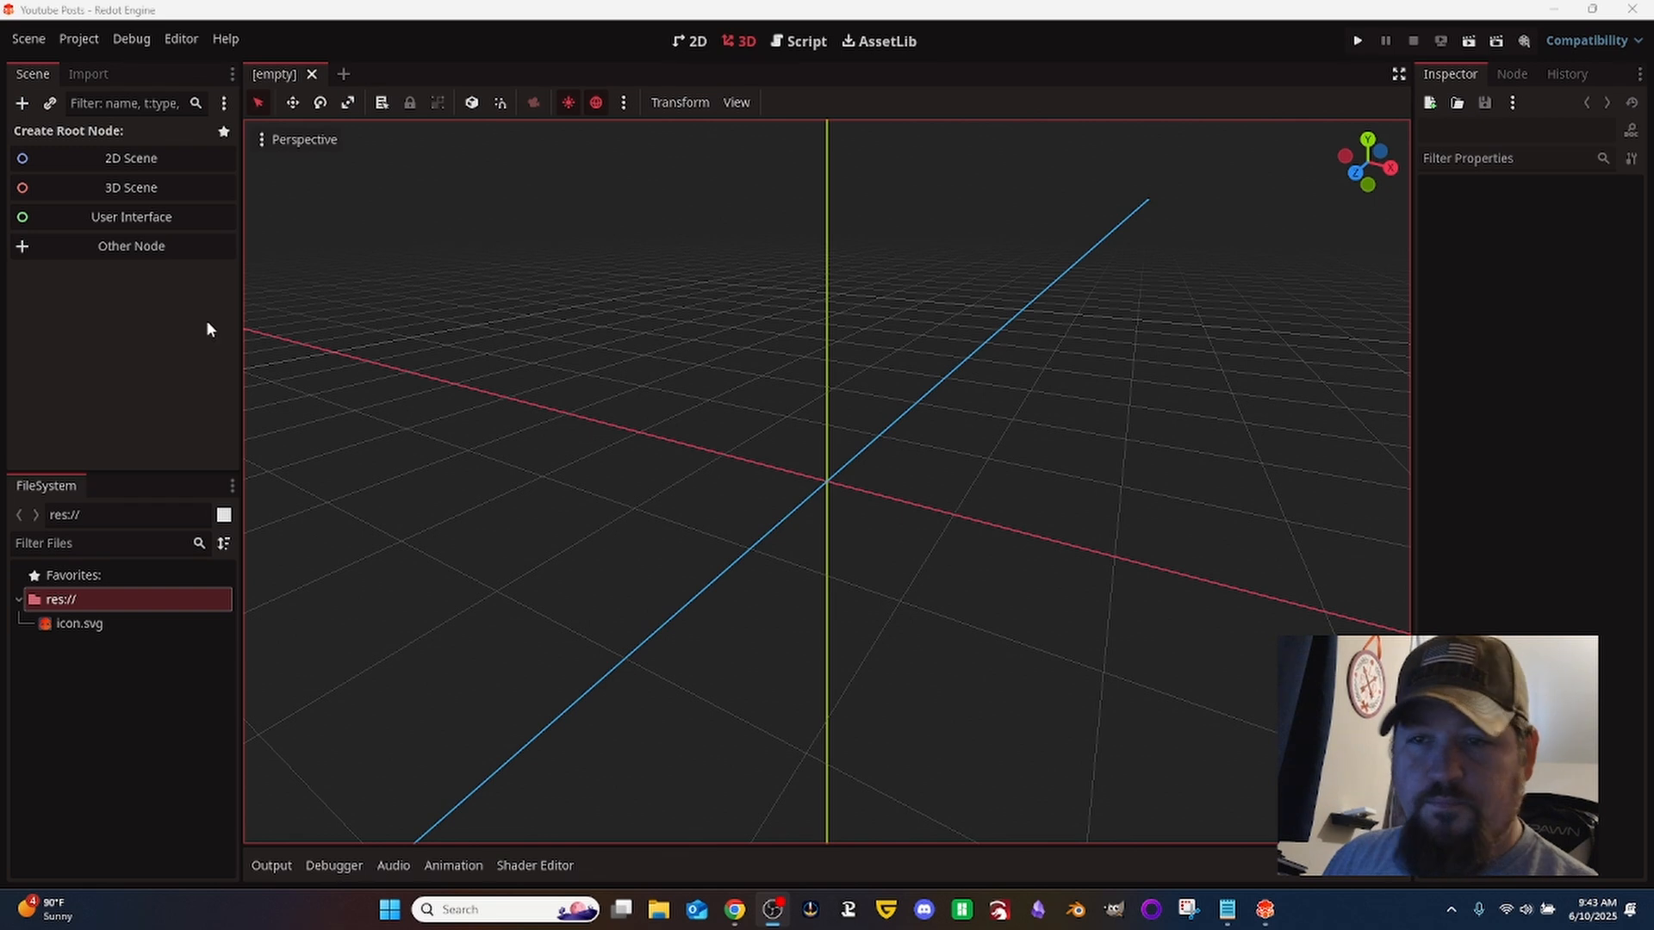
- Create a User Interface root node named MainMenu and save the scene as main_menu.tscn
{"action": "left_click", "coordinate": [129, 218]}
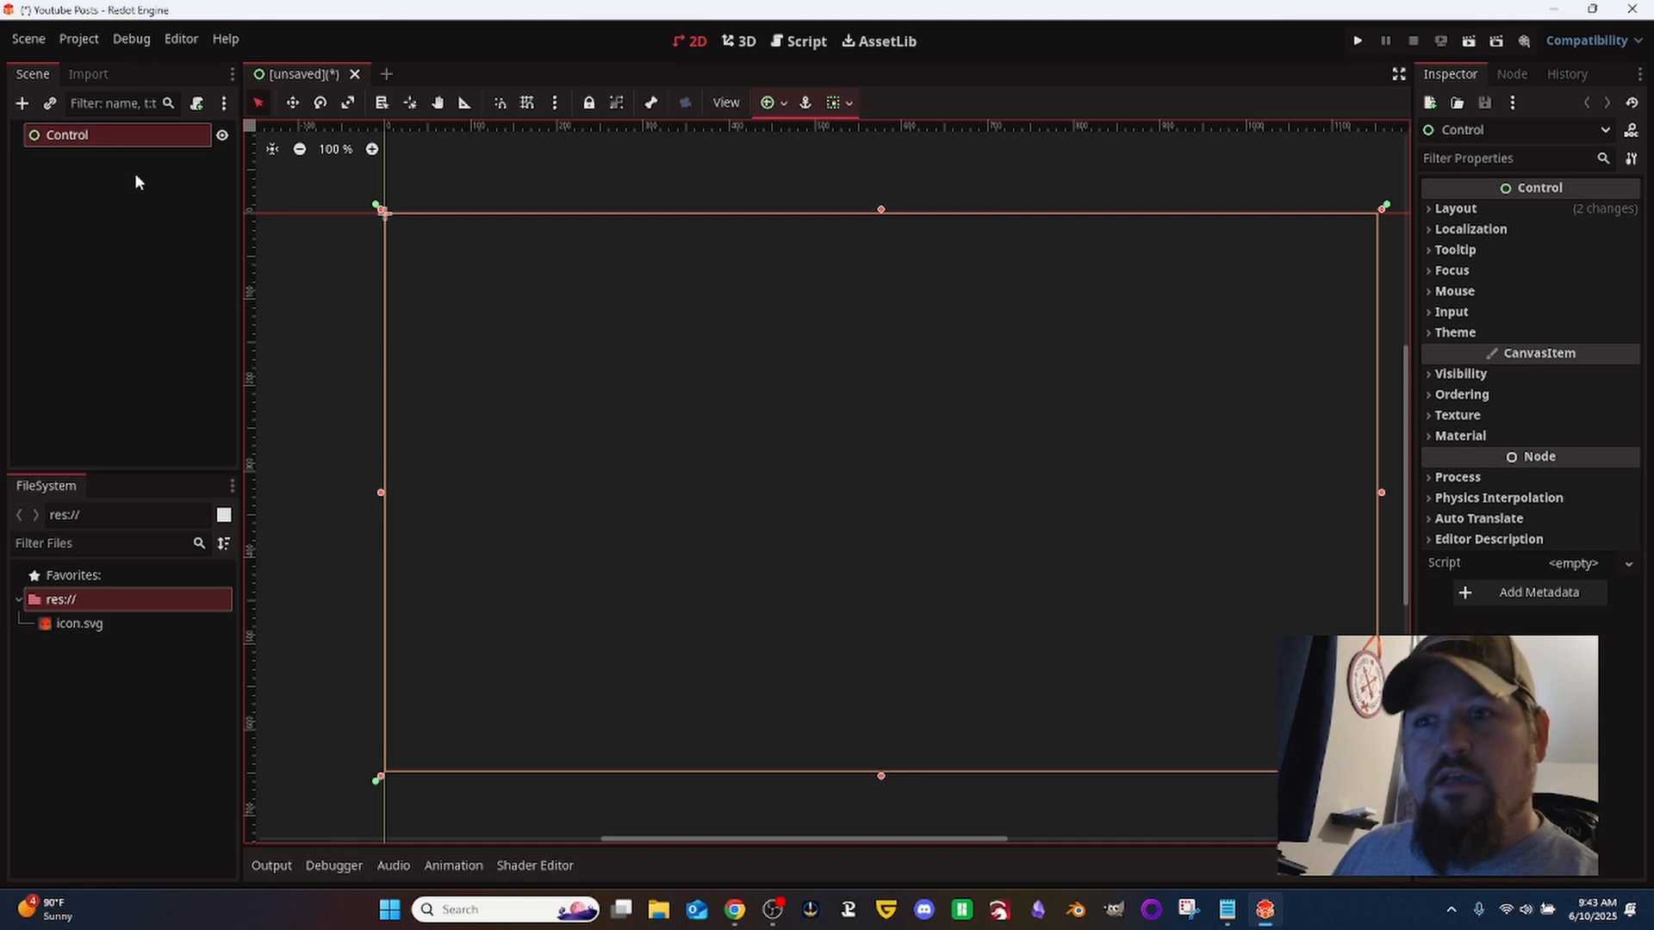
{"action": "left_click", "coordinate": [139, 137]}
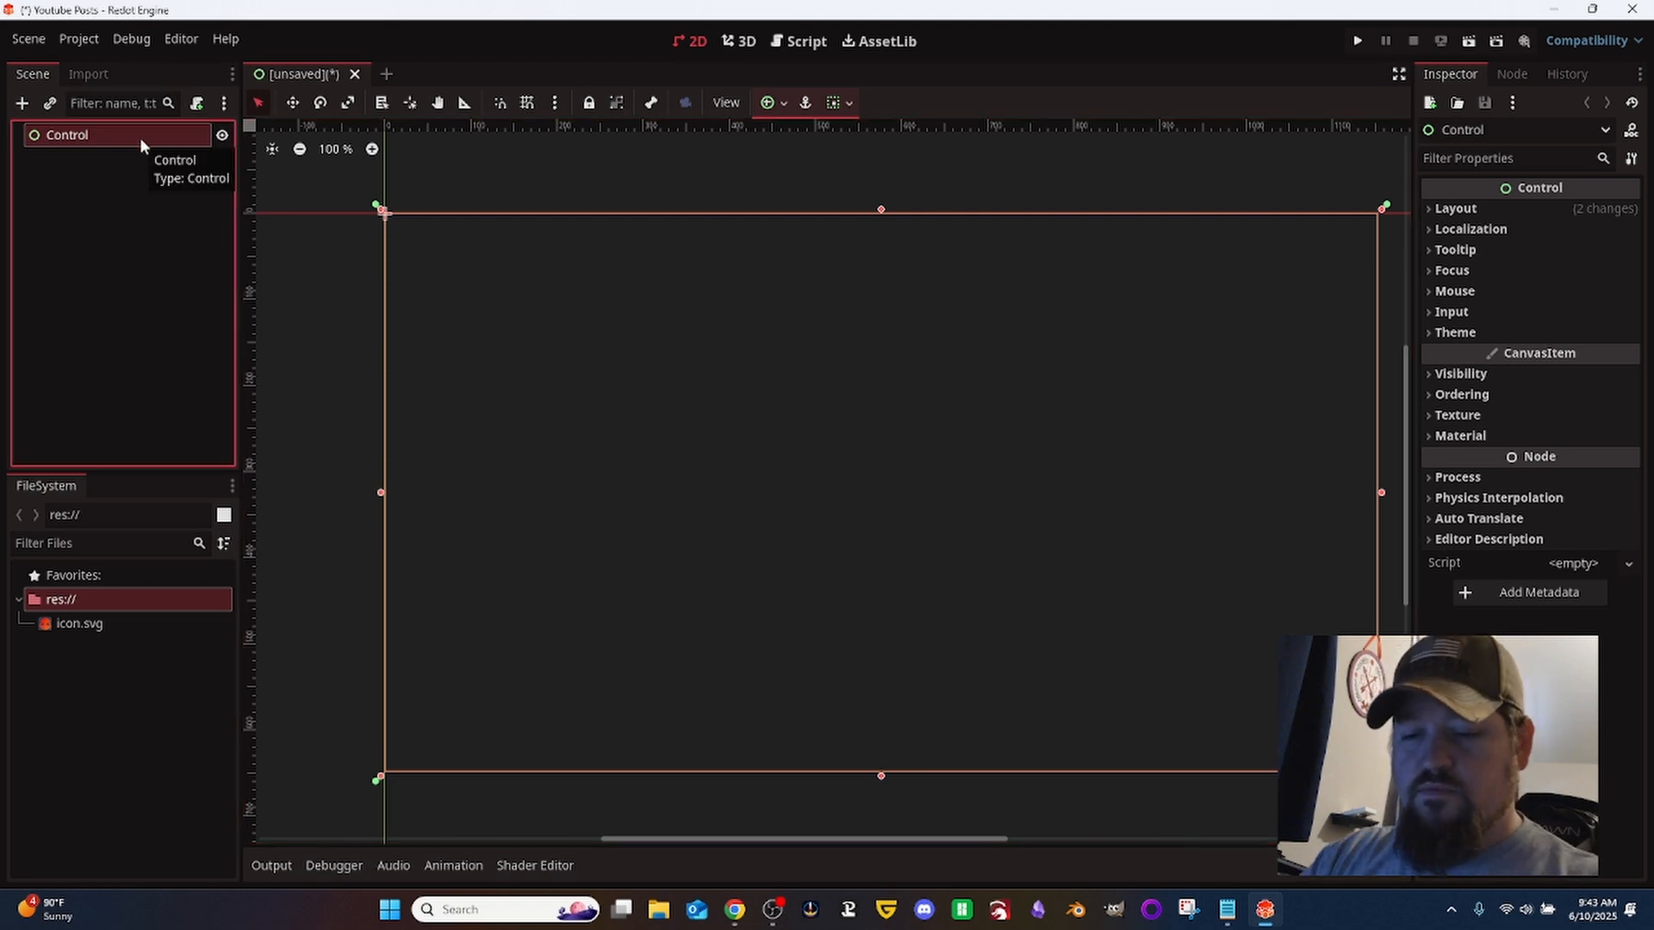
{"action": "left_click", "coordinate": [140, 137]}
{"action": "type", "text": "MainMenu"}
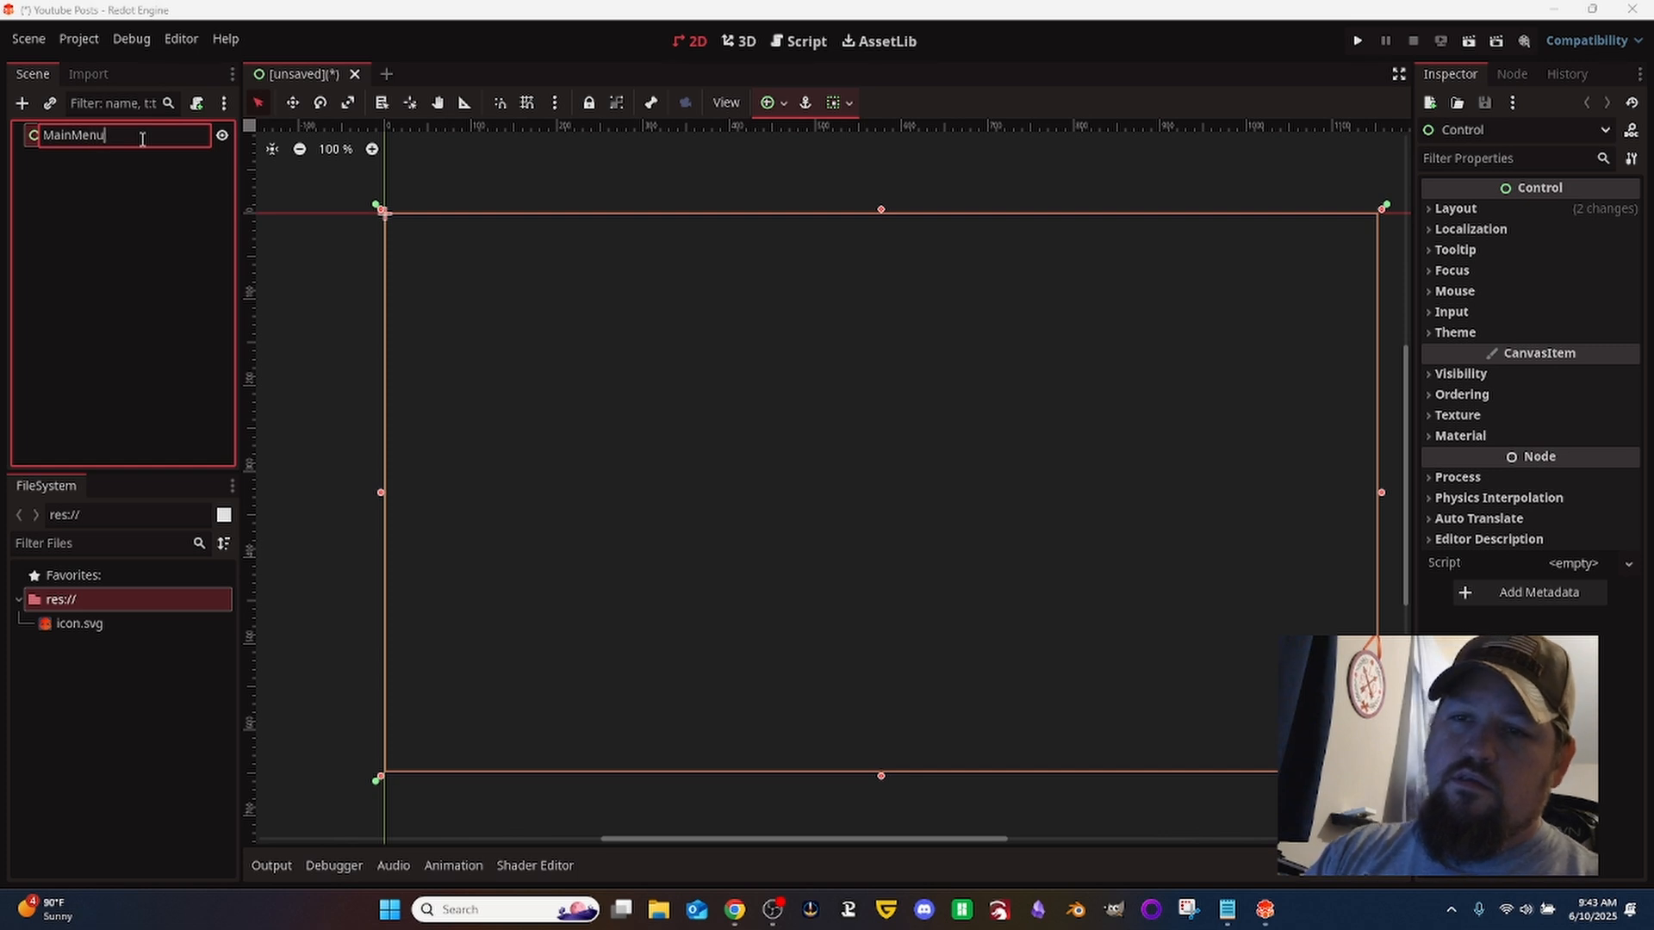
{"action": "key", "text": "Return"}
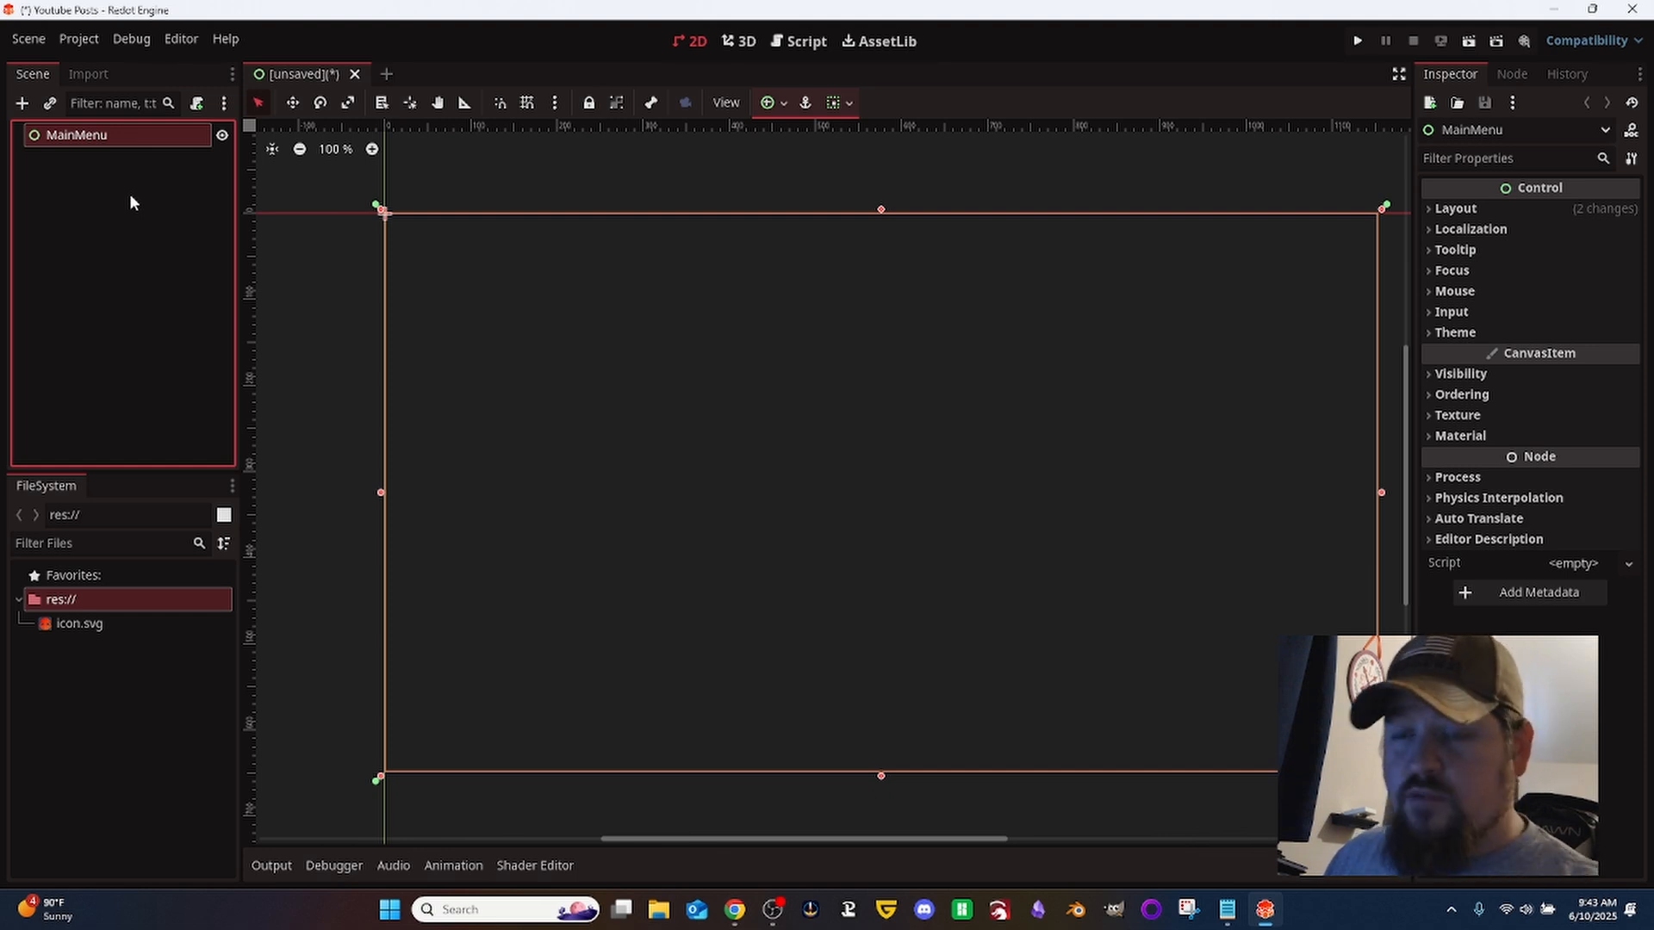
{"action": "key", "text": "ctrl+s"}
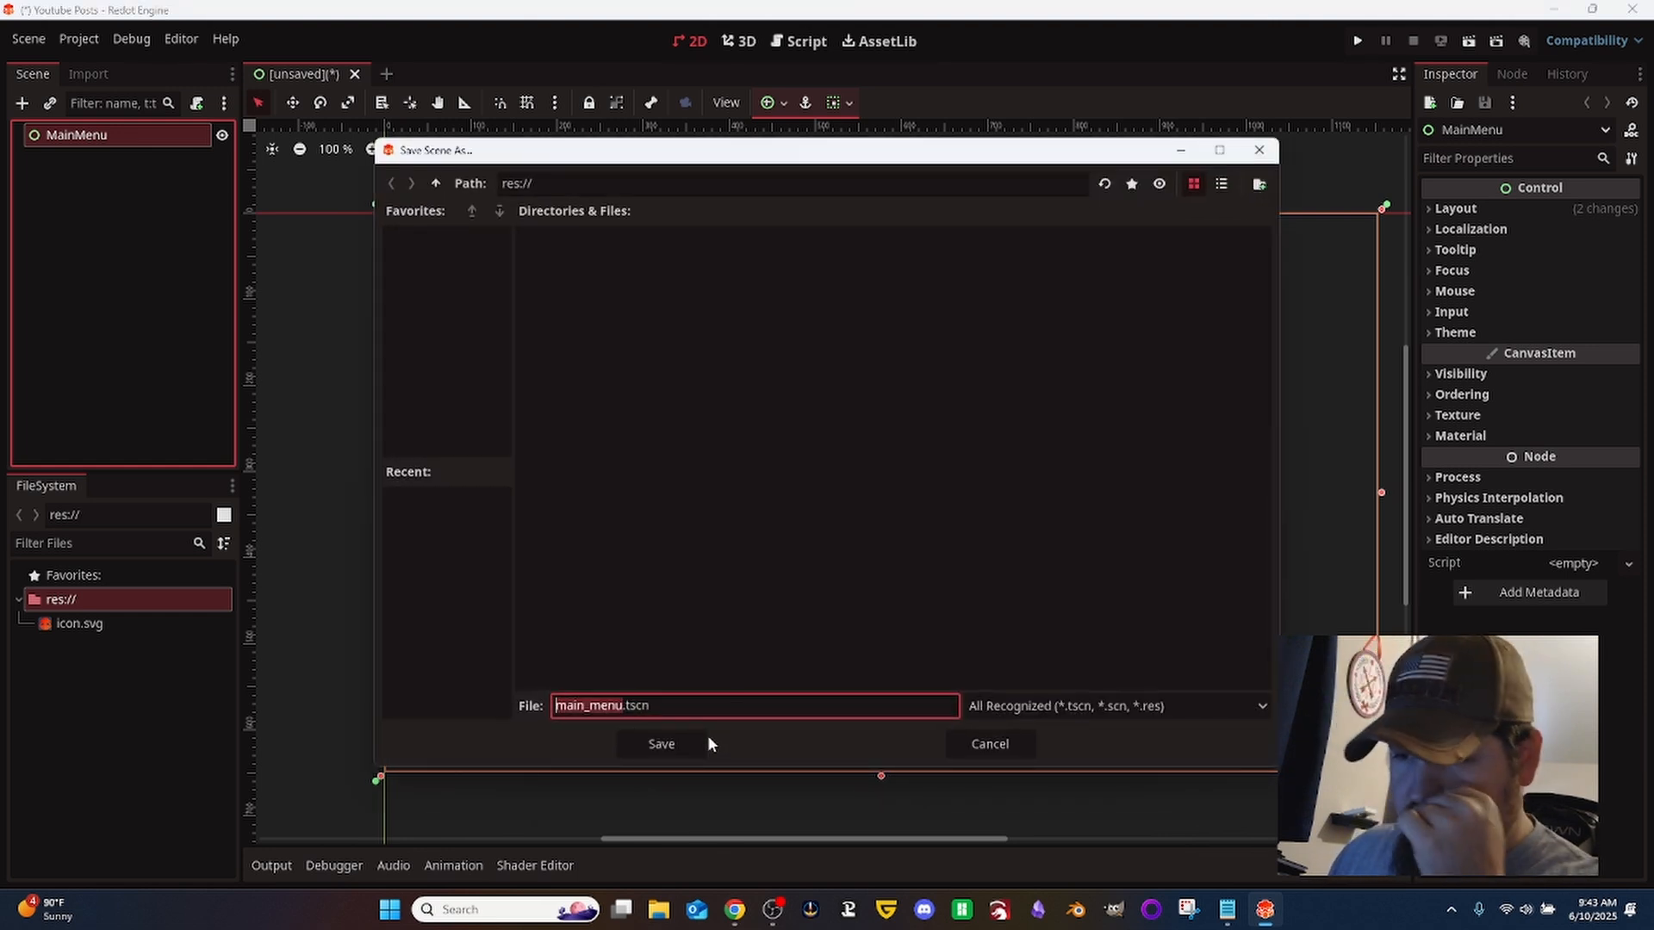
{"action": "left_click", "coordinate": [675, 750]}
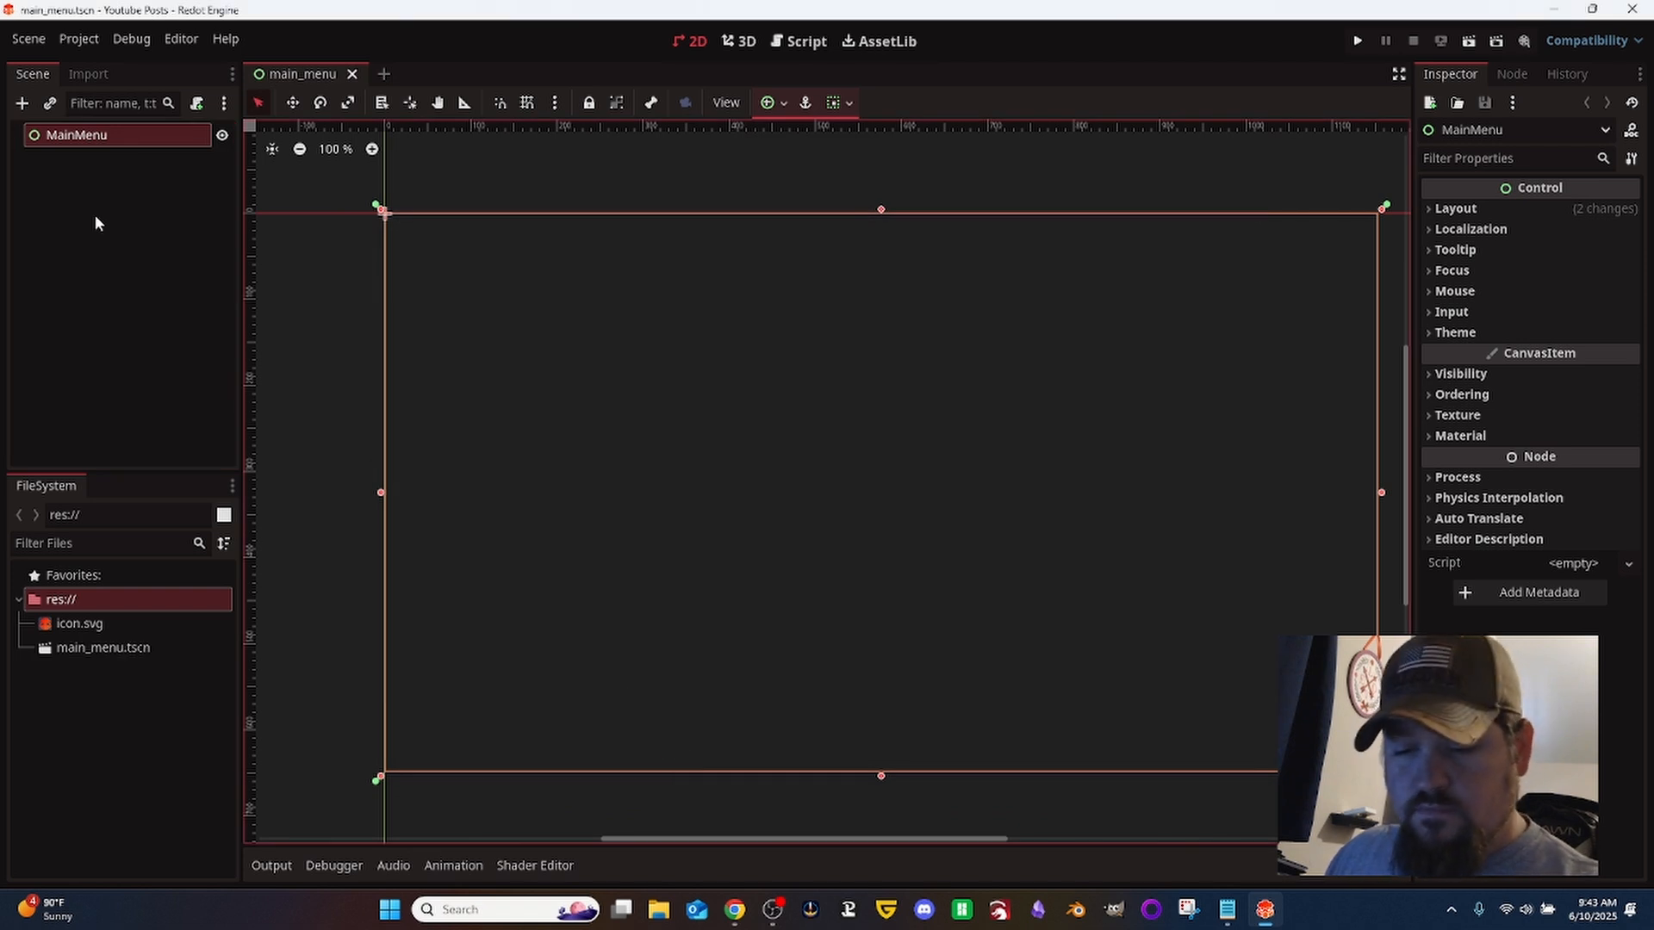
- Add a ColorRect node under MainMenu and anchor it to fill the full rectangle
{"action": "key", "text": "ctrl+a"}
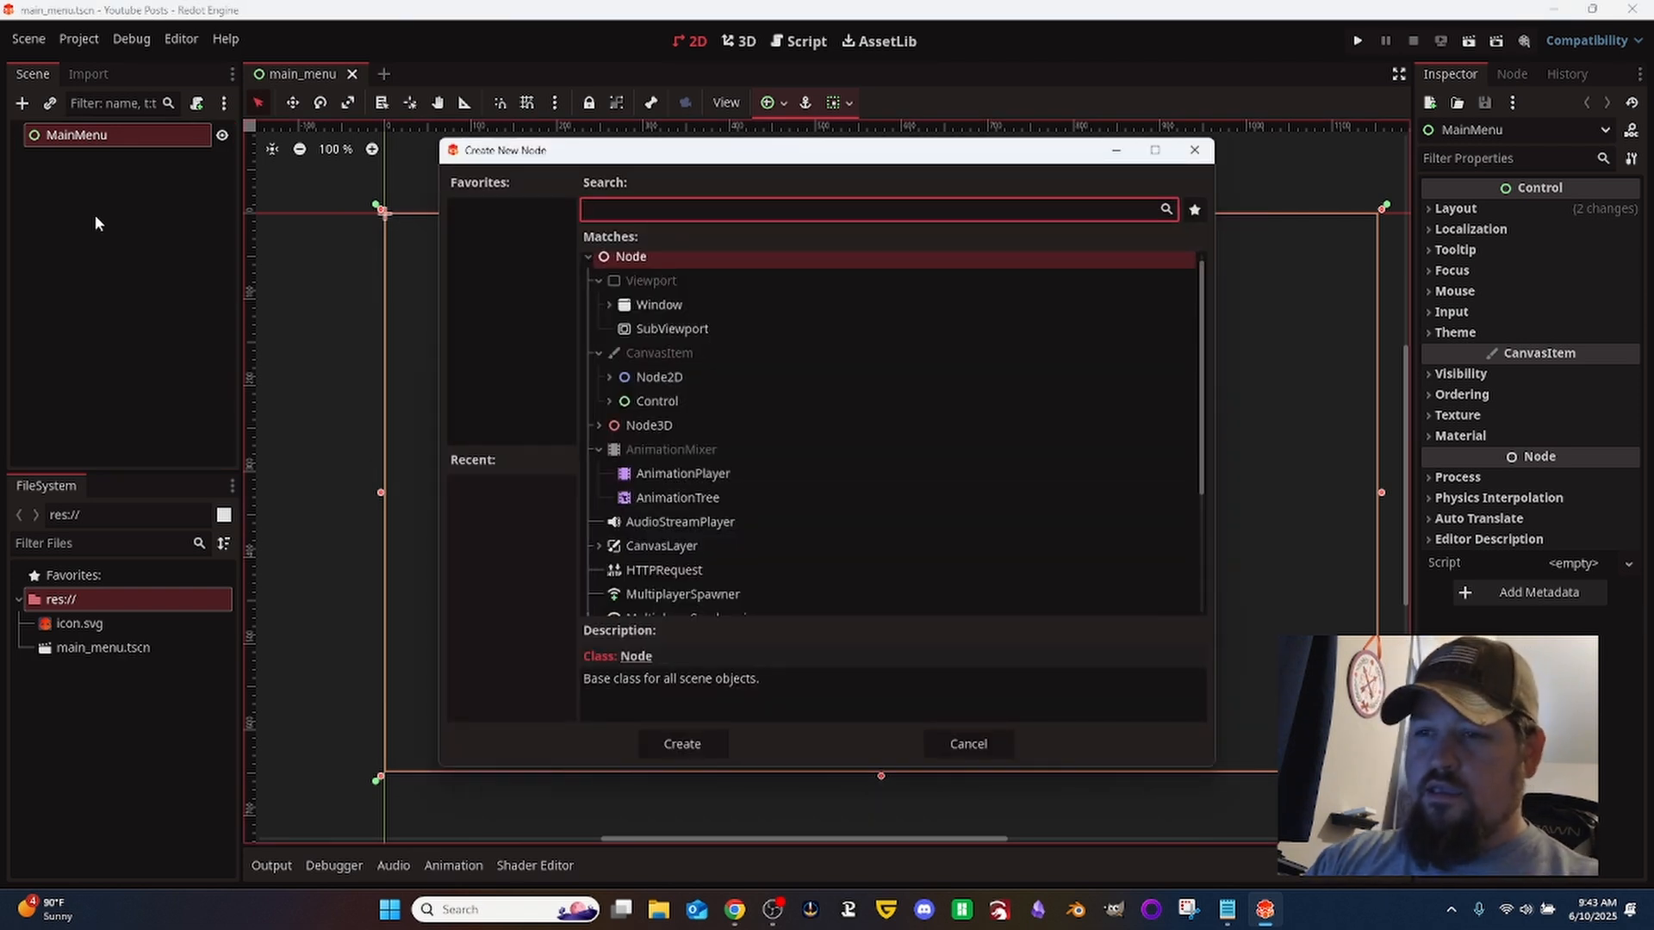
{"action": "type", "text": "color"}
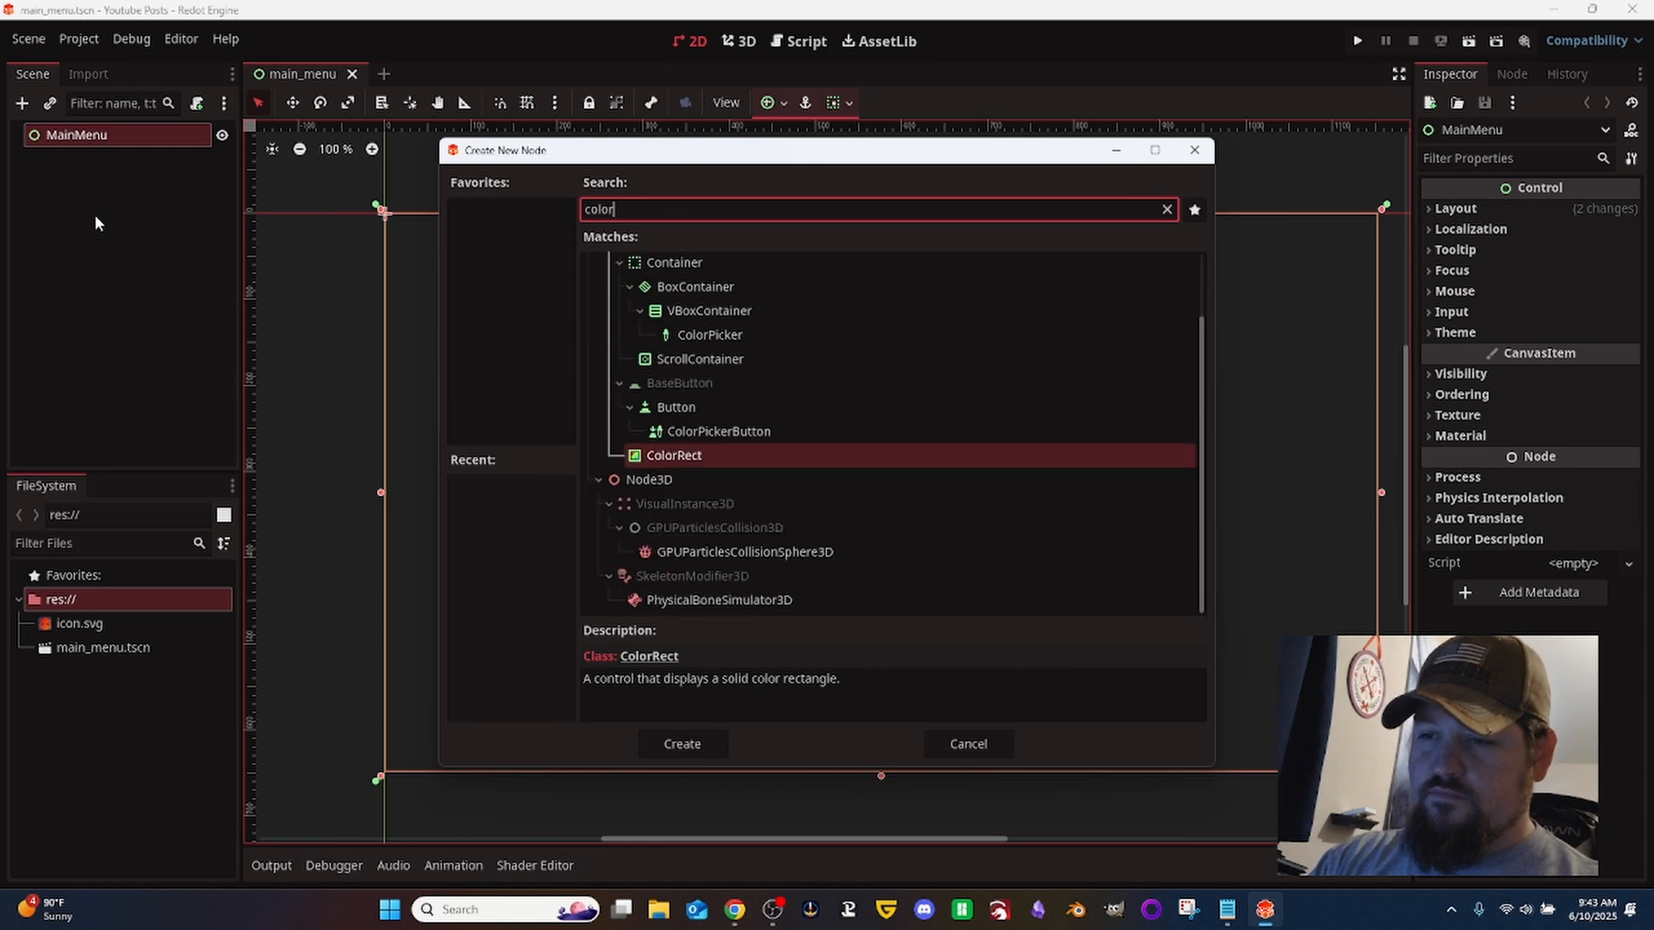
{"action": "key", "text": "Return"}
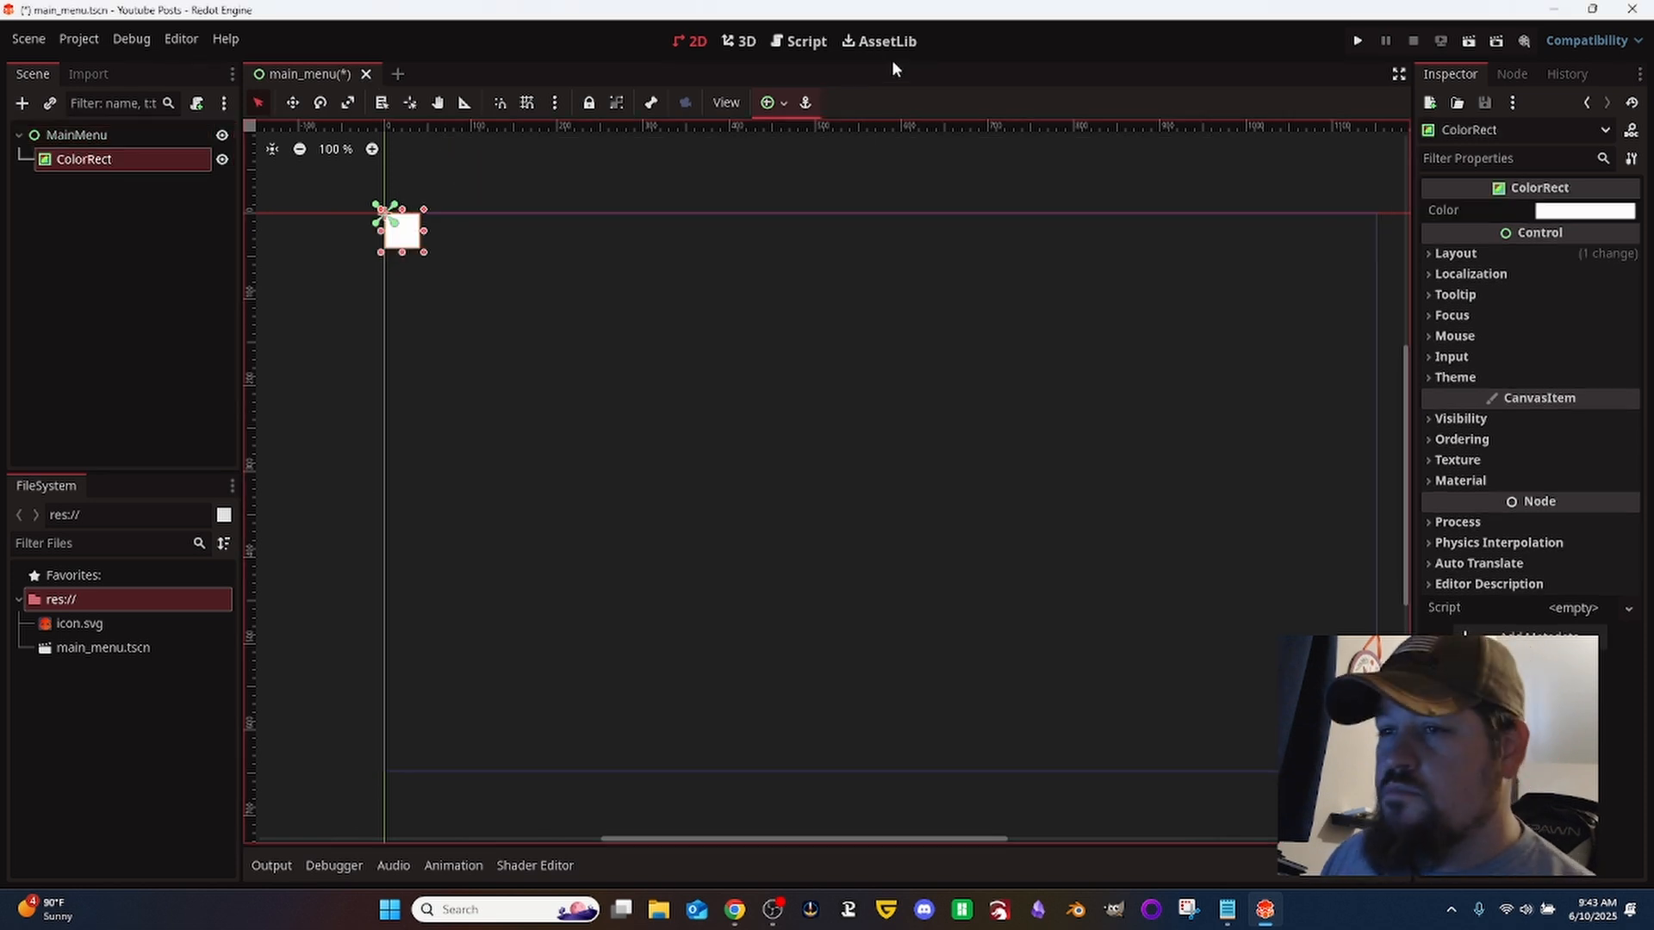
{"action": "left_click", "coordinate": [773, 102]}
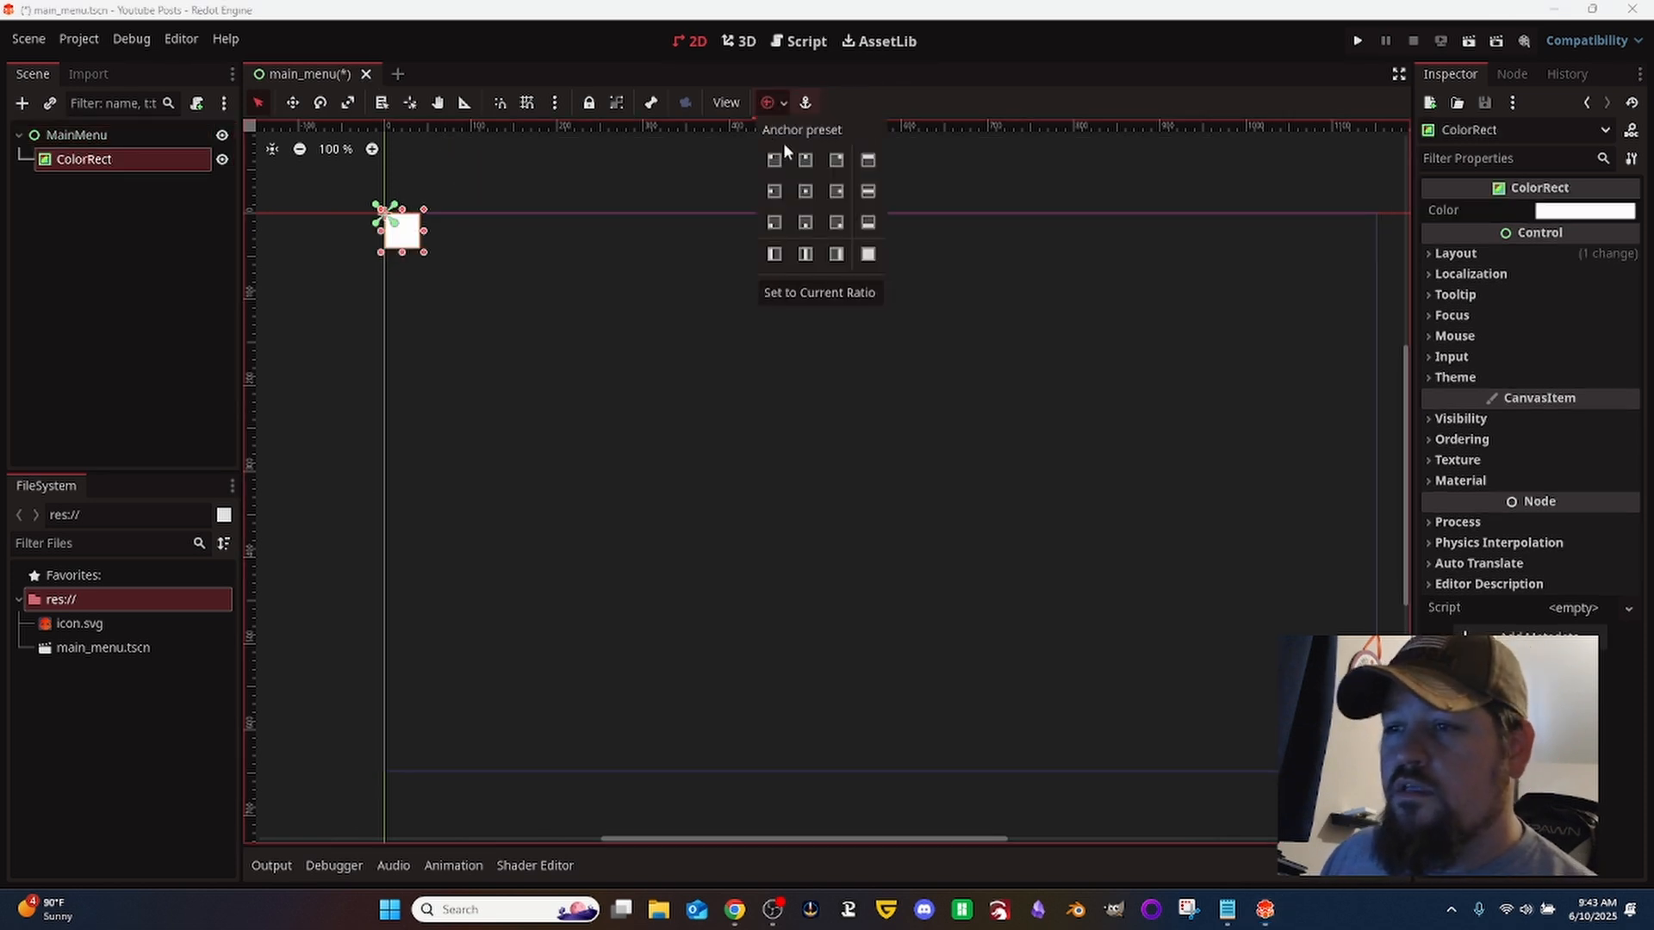
{"action": "left_click", "coordinate": [867, 254]}
- Set the ColorRect's color to dark gray with RGB values 52, 52, 52
{"action": "left_click", "coordinate": [1583, 226]}
{"action": "left_click", "coordinate": [1581, 212]}
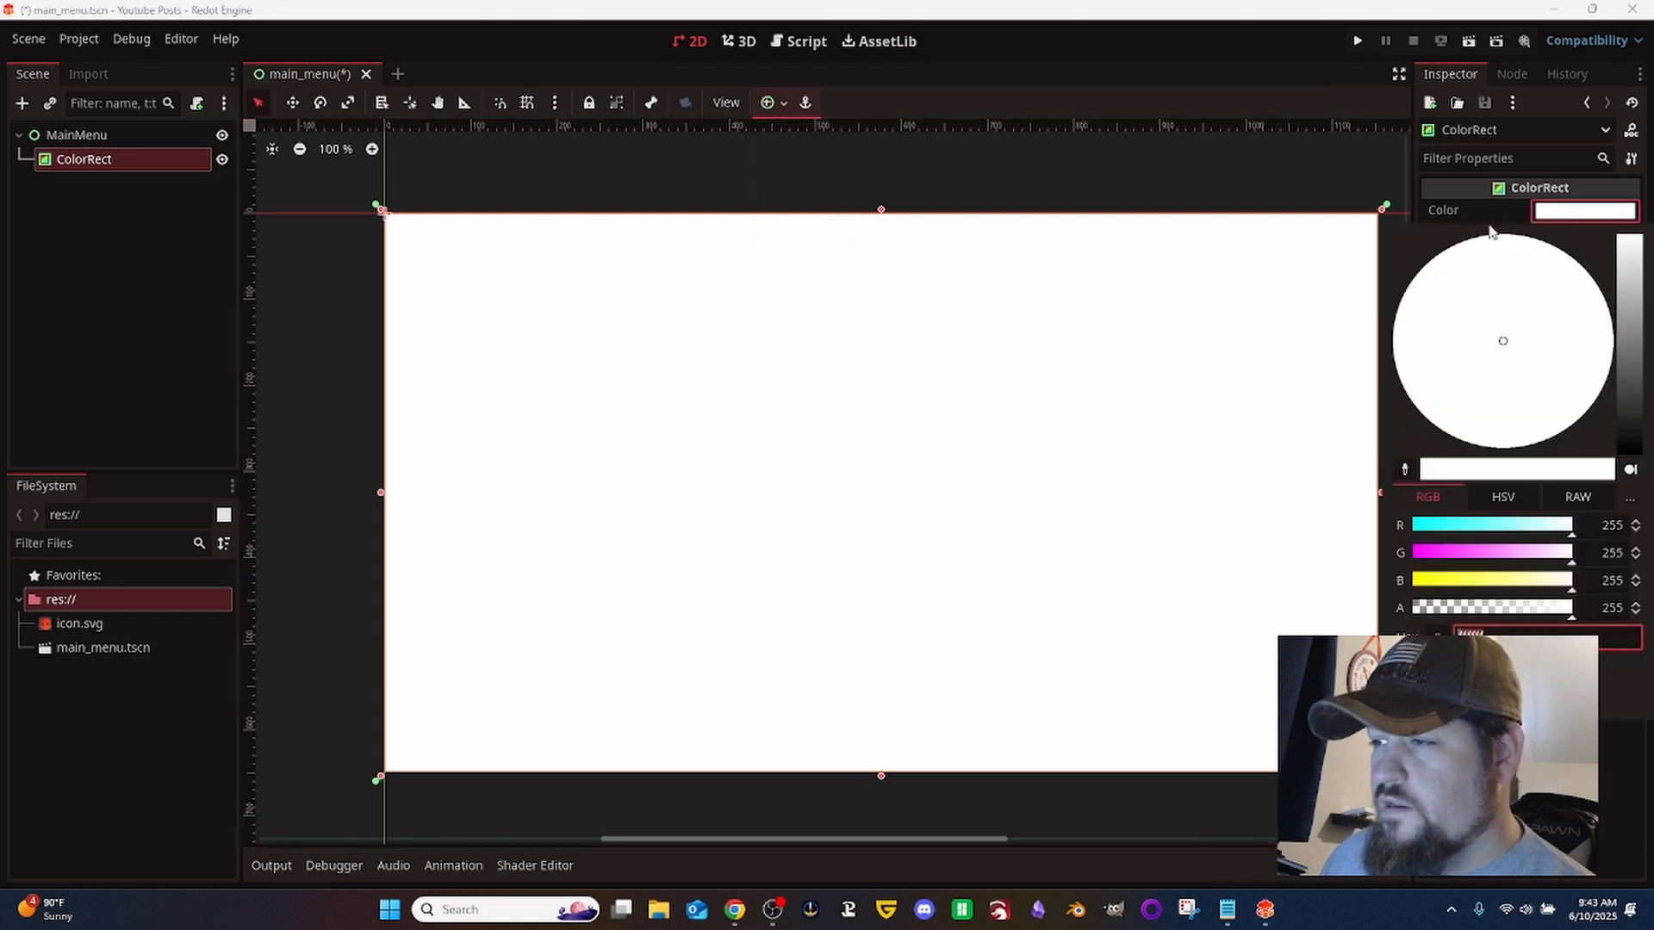
{"action": "left_click_drag", "start_coordinate": [1627, 360], "coordinate": [1636, 412]}
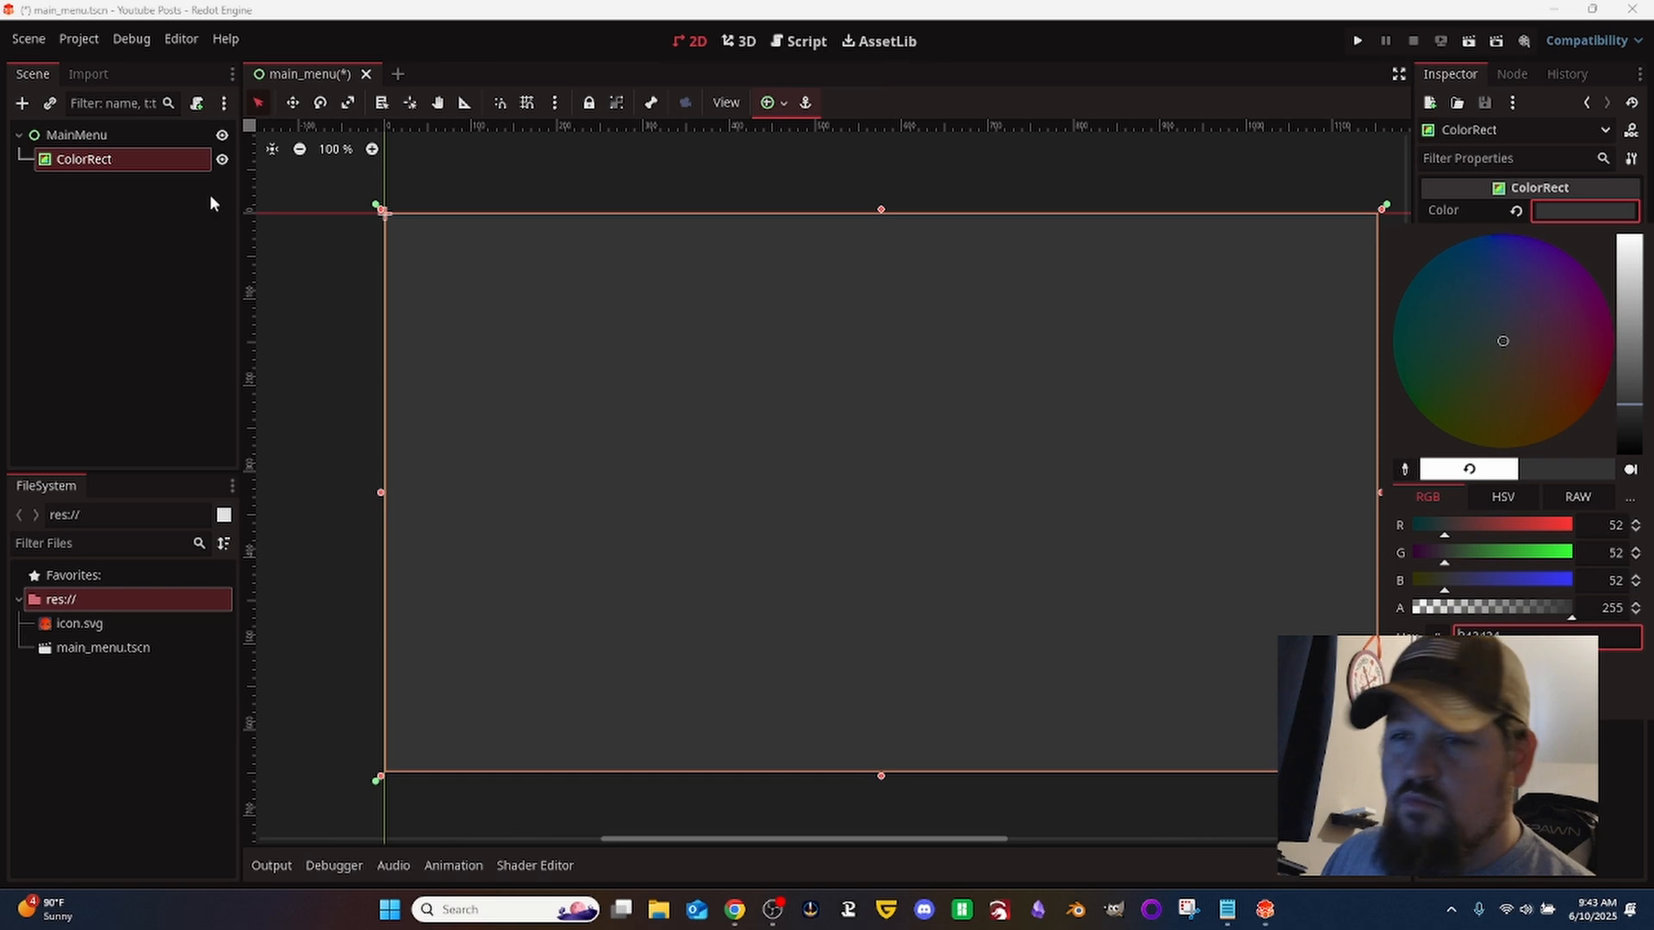
{"action": "left_click", "coordinate": [96, 240]}
- Add a MarginContainer node under MainMenu and anchor it to fill the full rectangle
{"action": "left_click", "coordinate": [93, 136]}
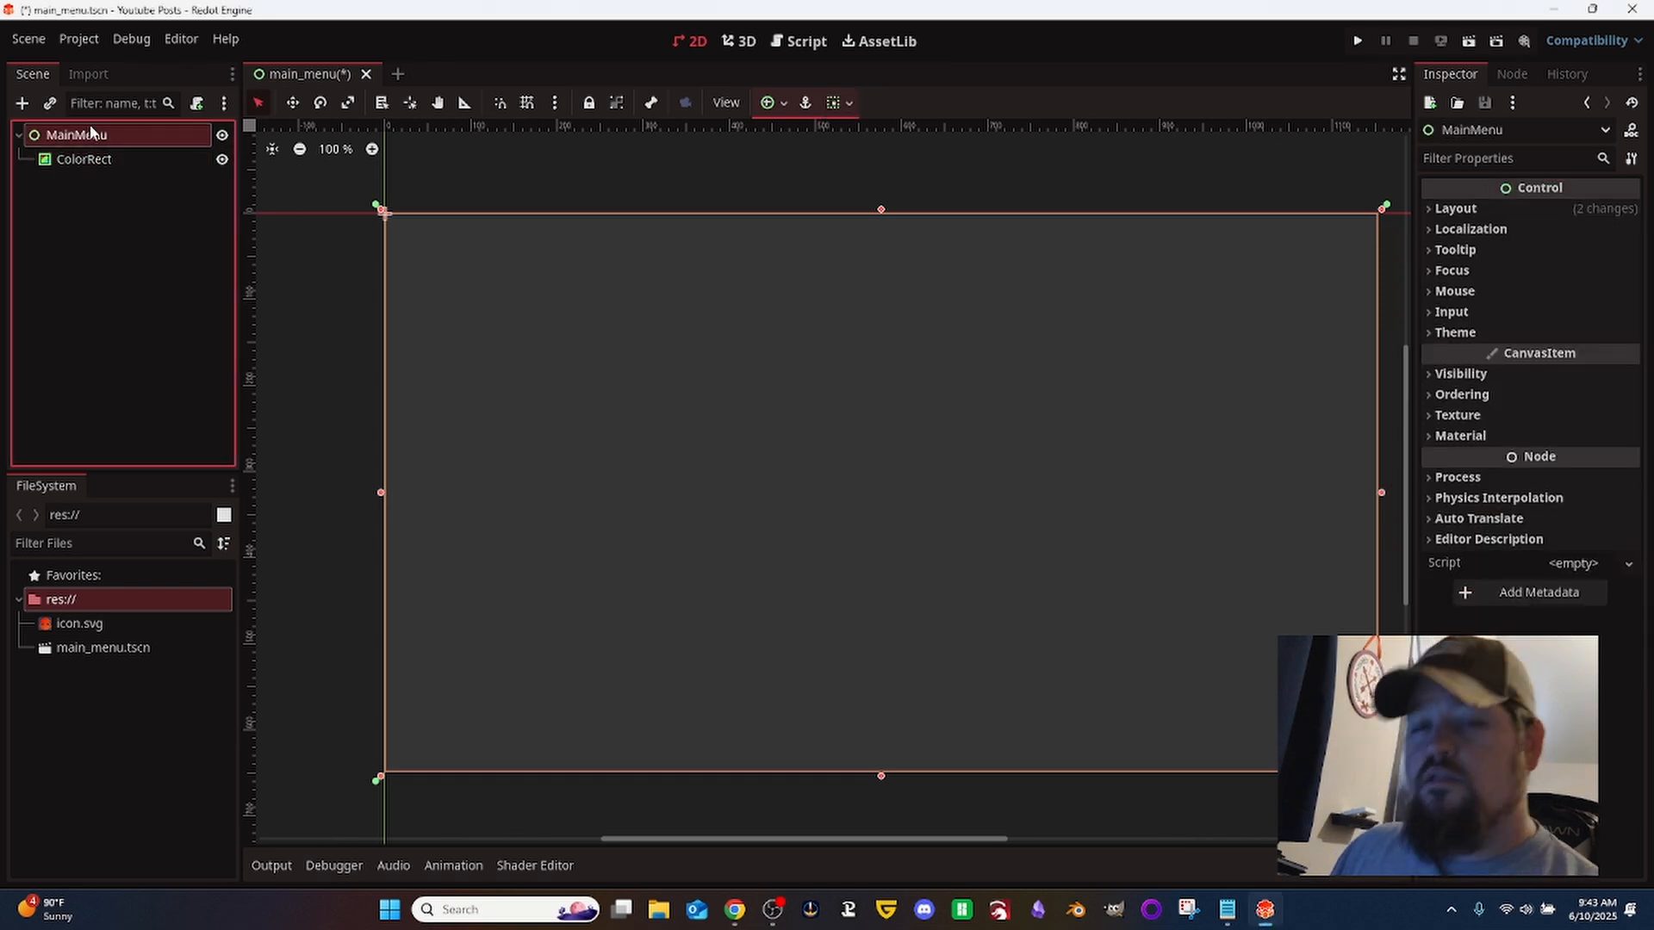
{"action": "key", "text": "ctrl+a"}
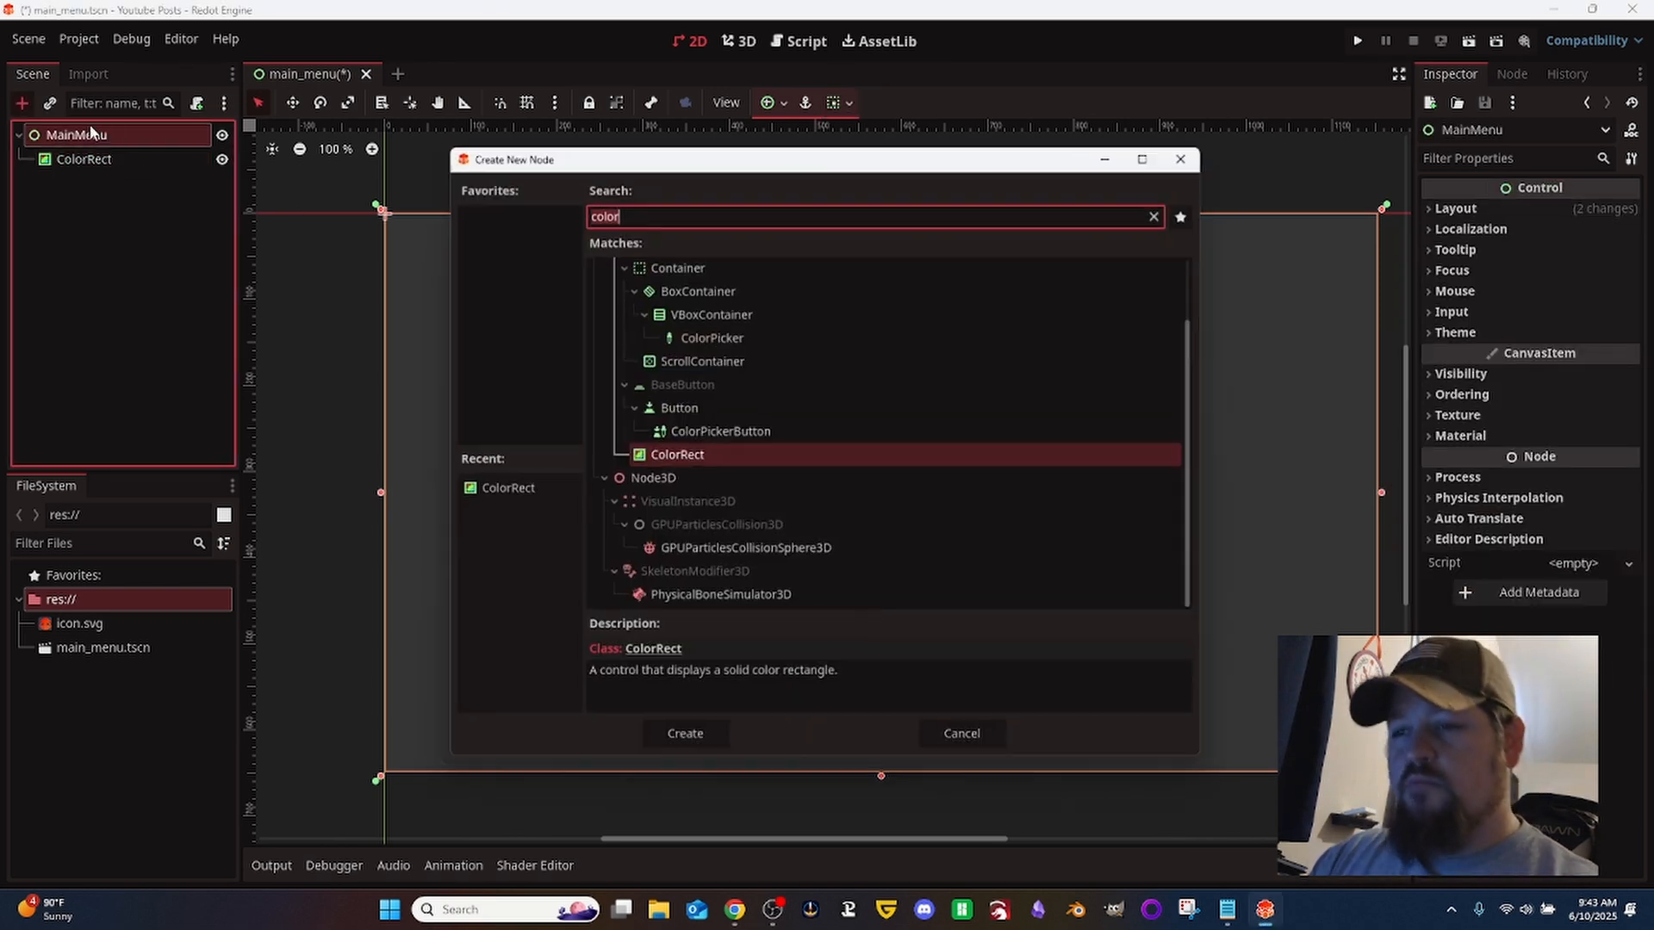
{"action": "type", "text": "margin"}
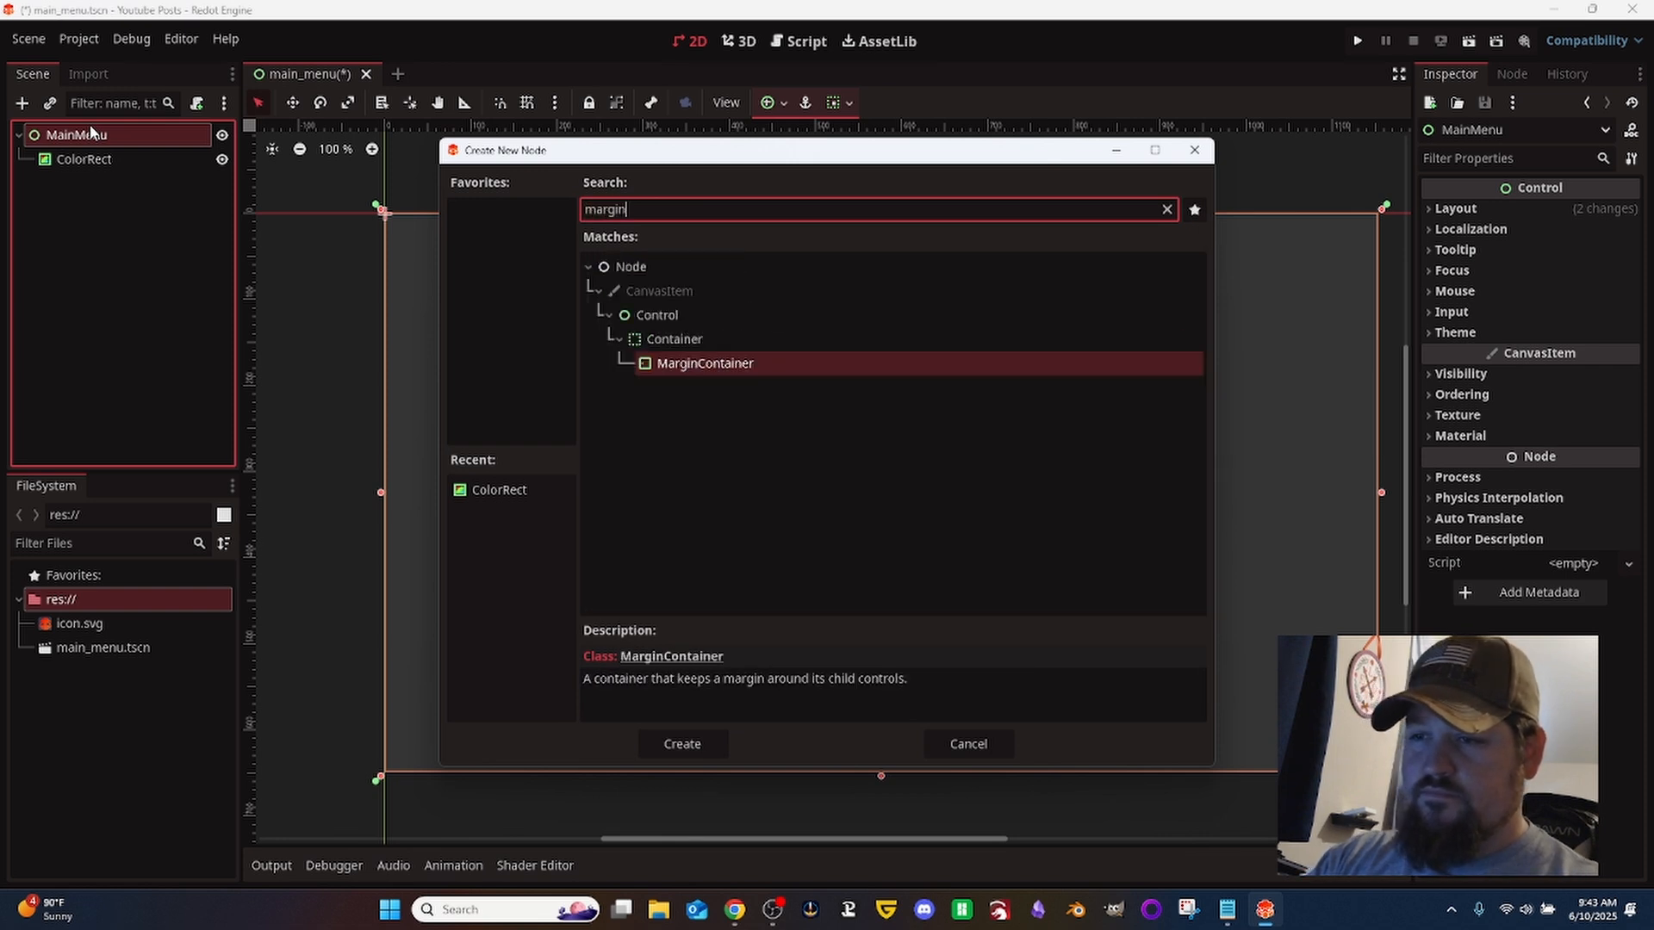
{"action": "key", "text": "Return"}
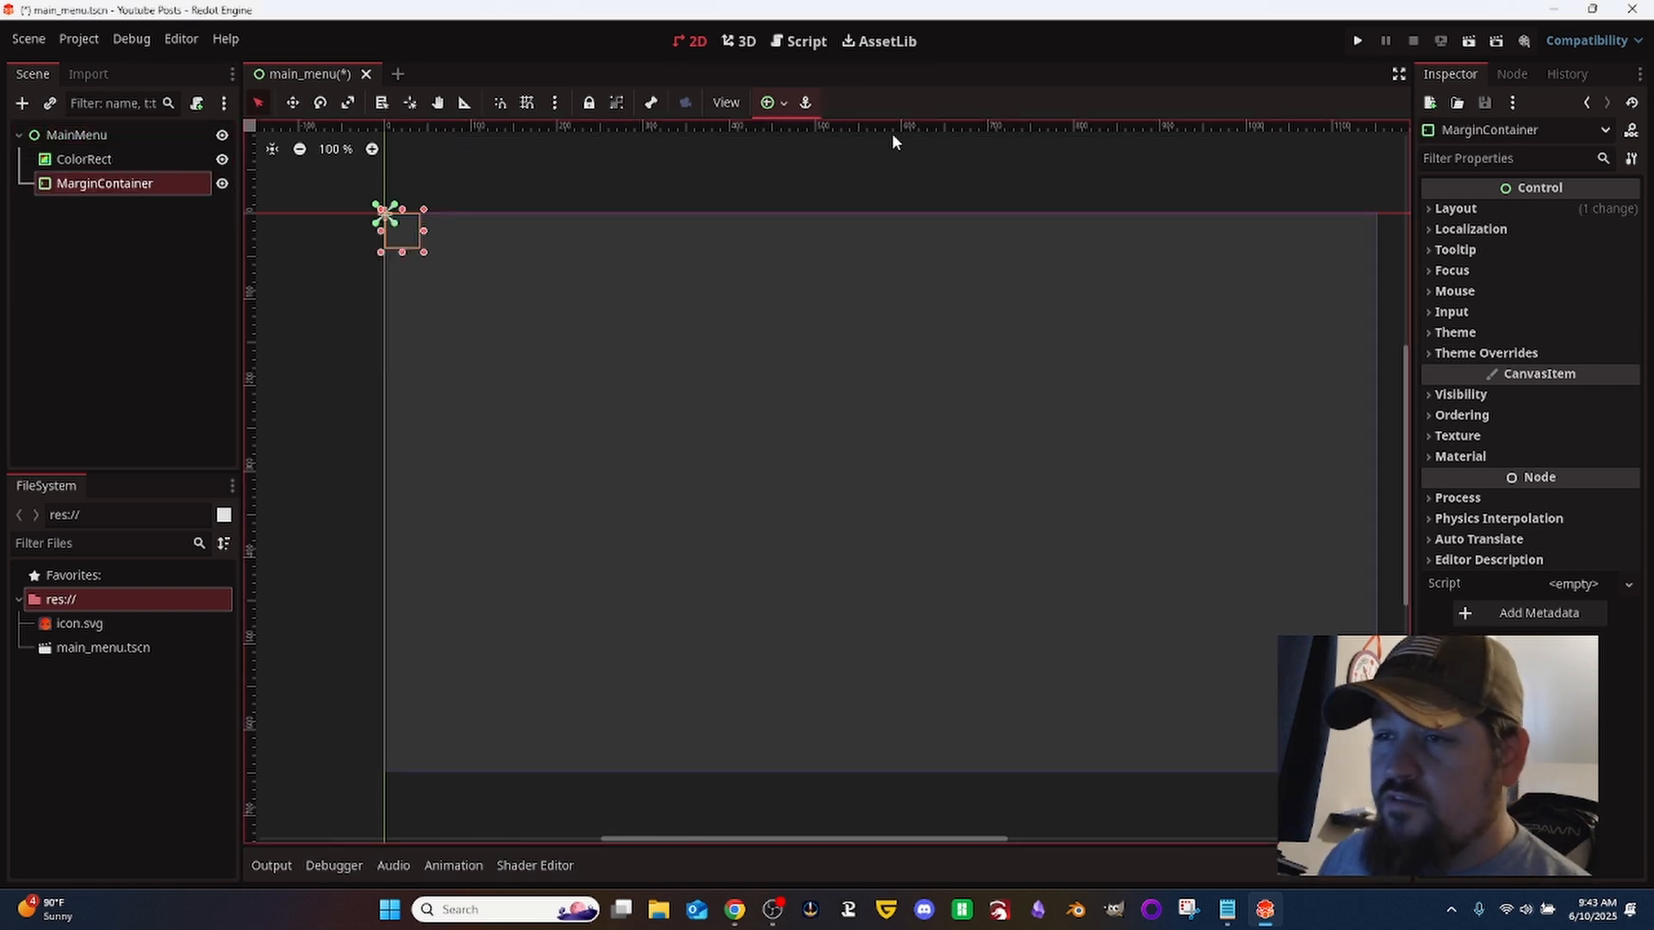
{"action": "left_click", "coordinate": [772, 102]}
{"action": "left_click", "coordinate": [867, 254]}
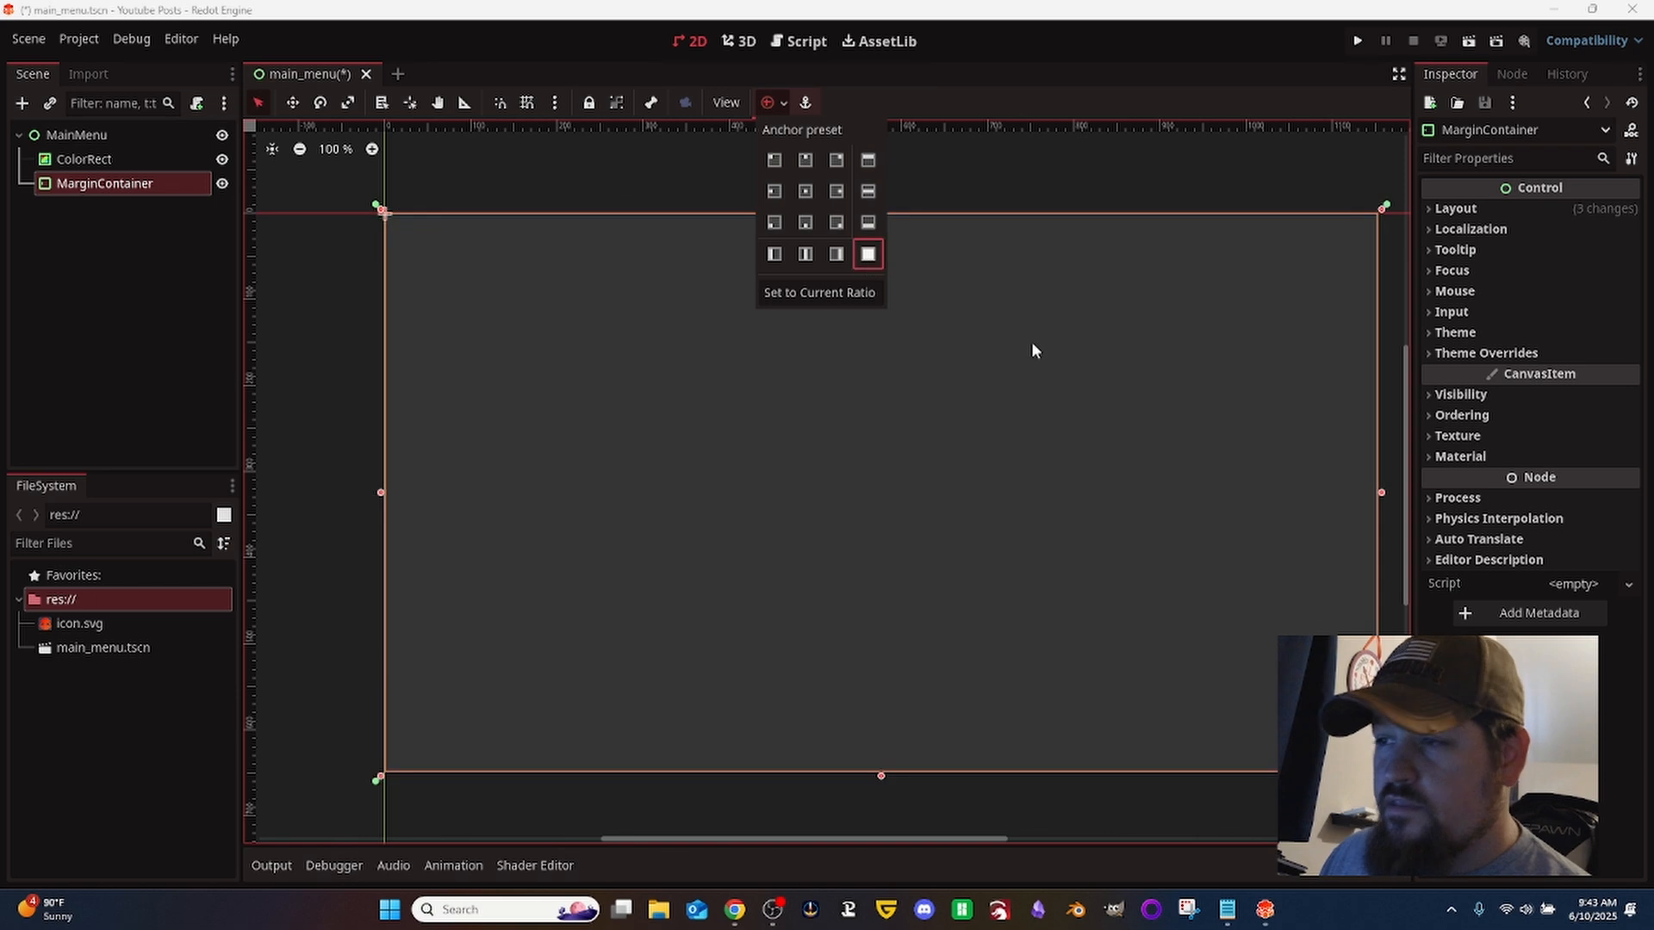
- Override the MarginContainer's left, top, right and bottom margin constants with 10 each
{"action": "left_click", "coordinate": [1485, 355]}
{"action": "left_click", "coordinate": [1485, 353]}
{"action": "left_click", "coordinate": [1479, 374]}
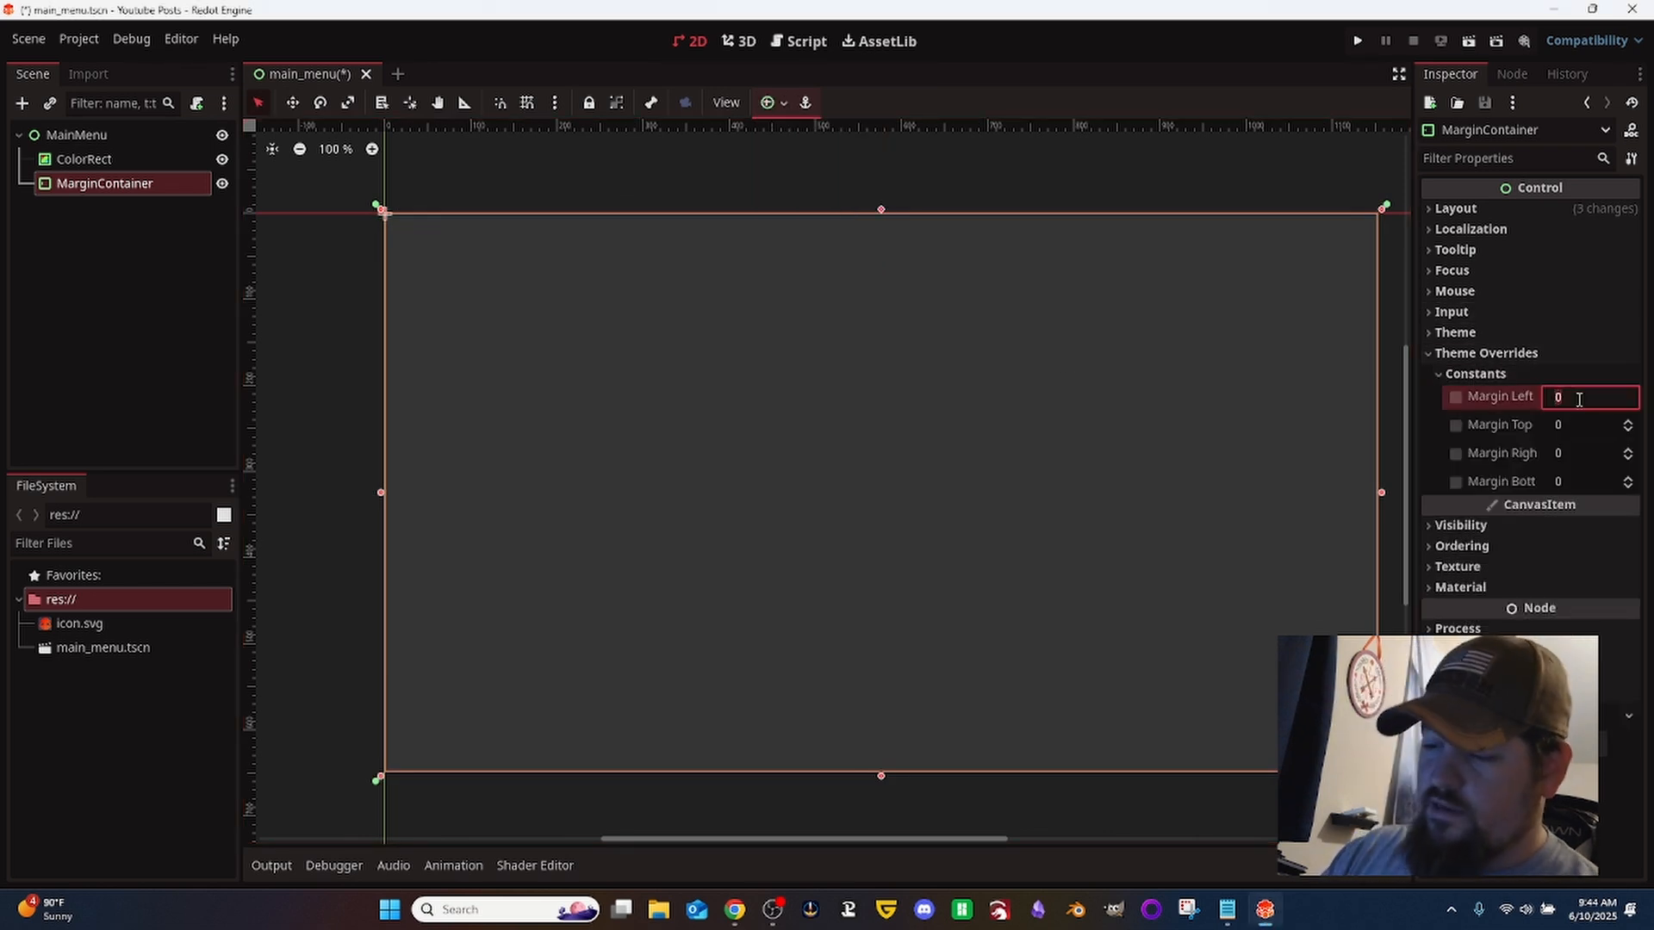
{"action": "key", "text": "Tab"}
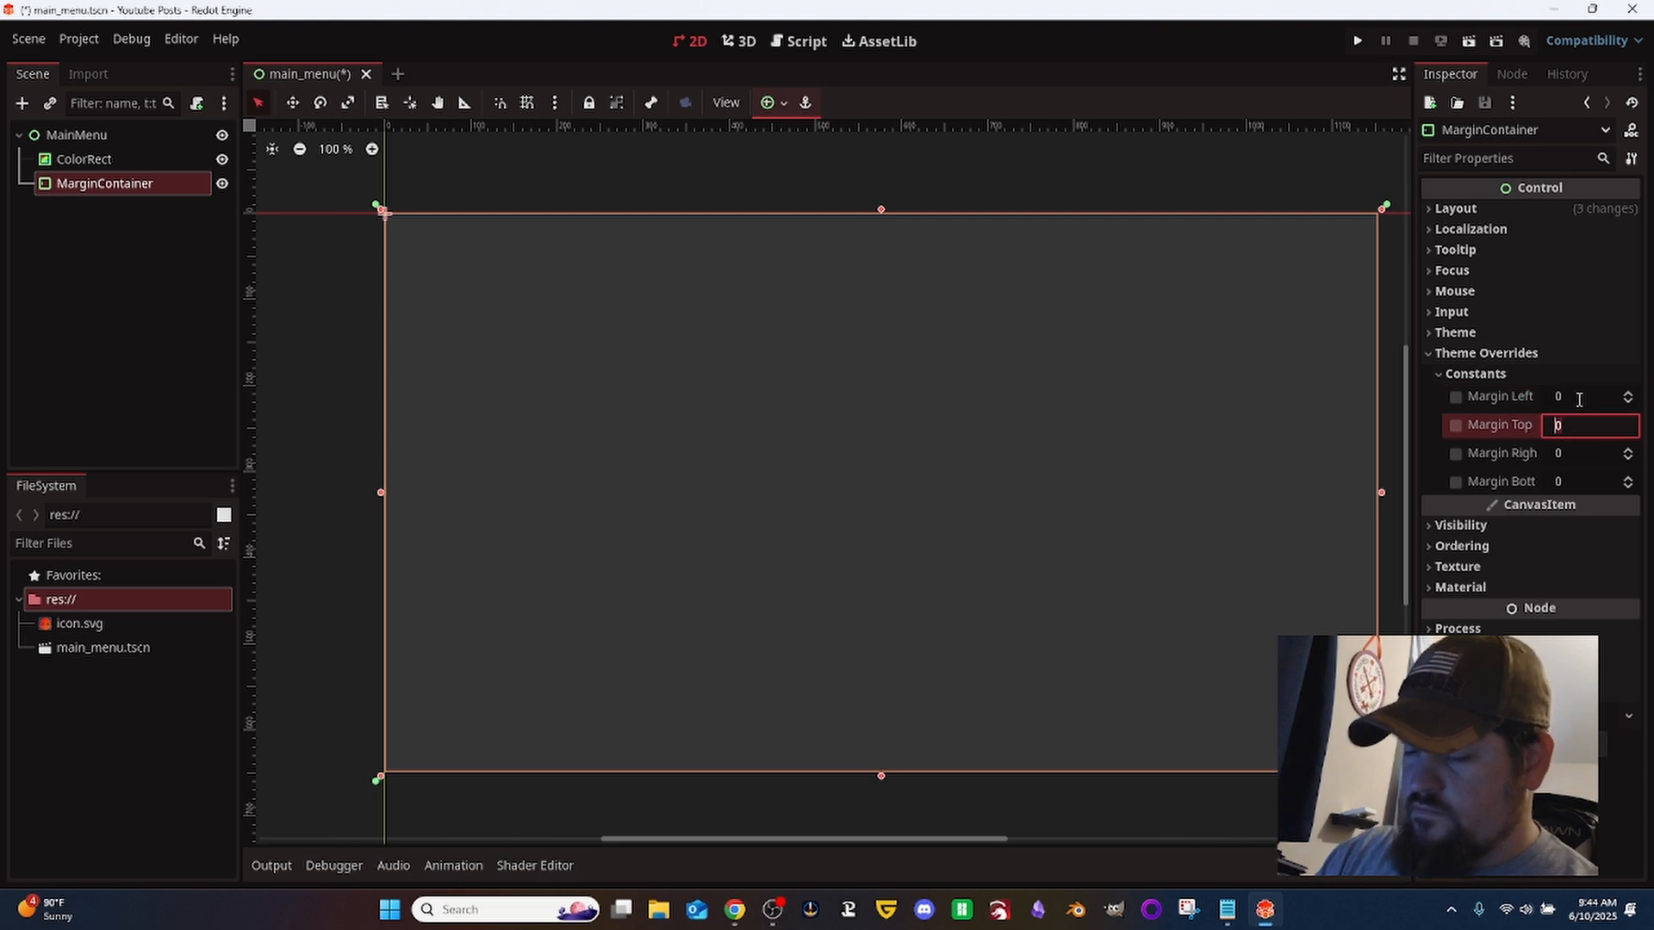
{"action": "left_click", "coordinate": [1579, 399]}
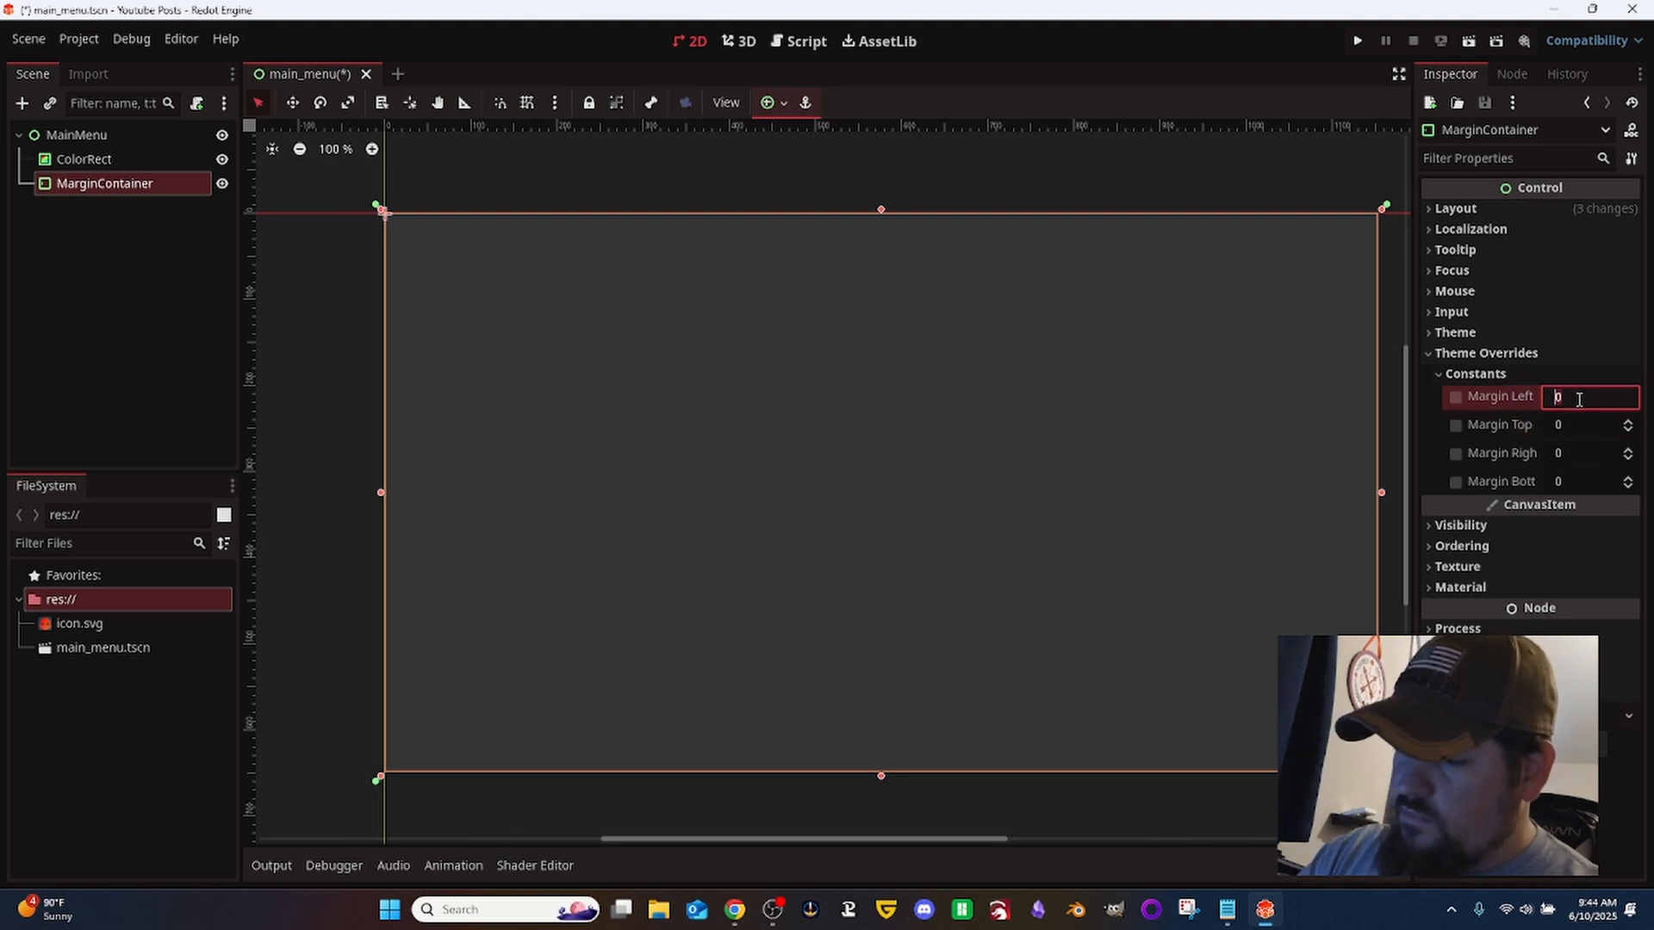
{"action": "key", "text": "Num_Lock"}
{"action": "type", "text": "10"}
{"action": "key", "text": "Tab"}
{"action": "type", "text": "10"}
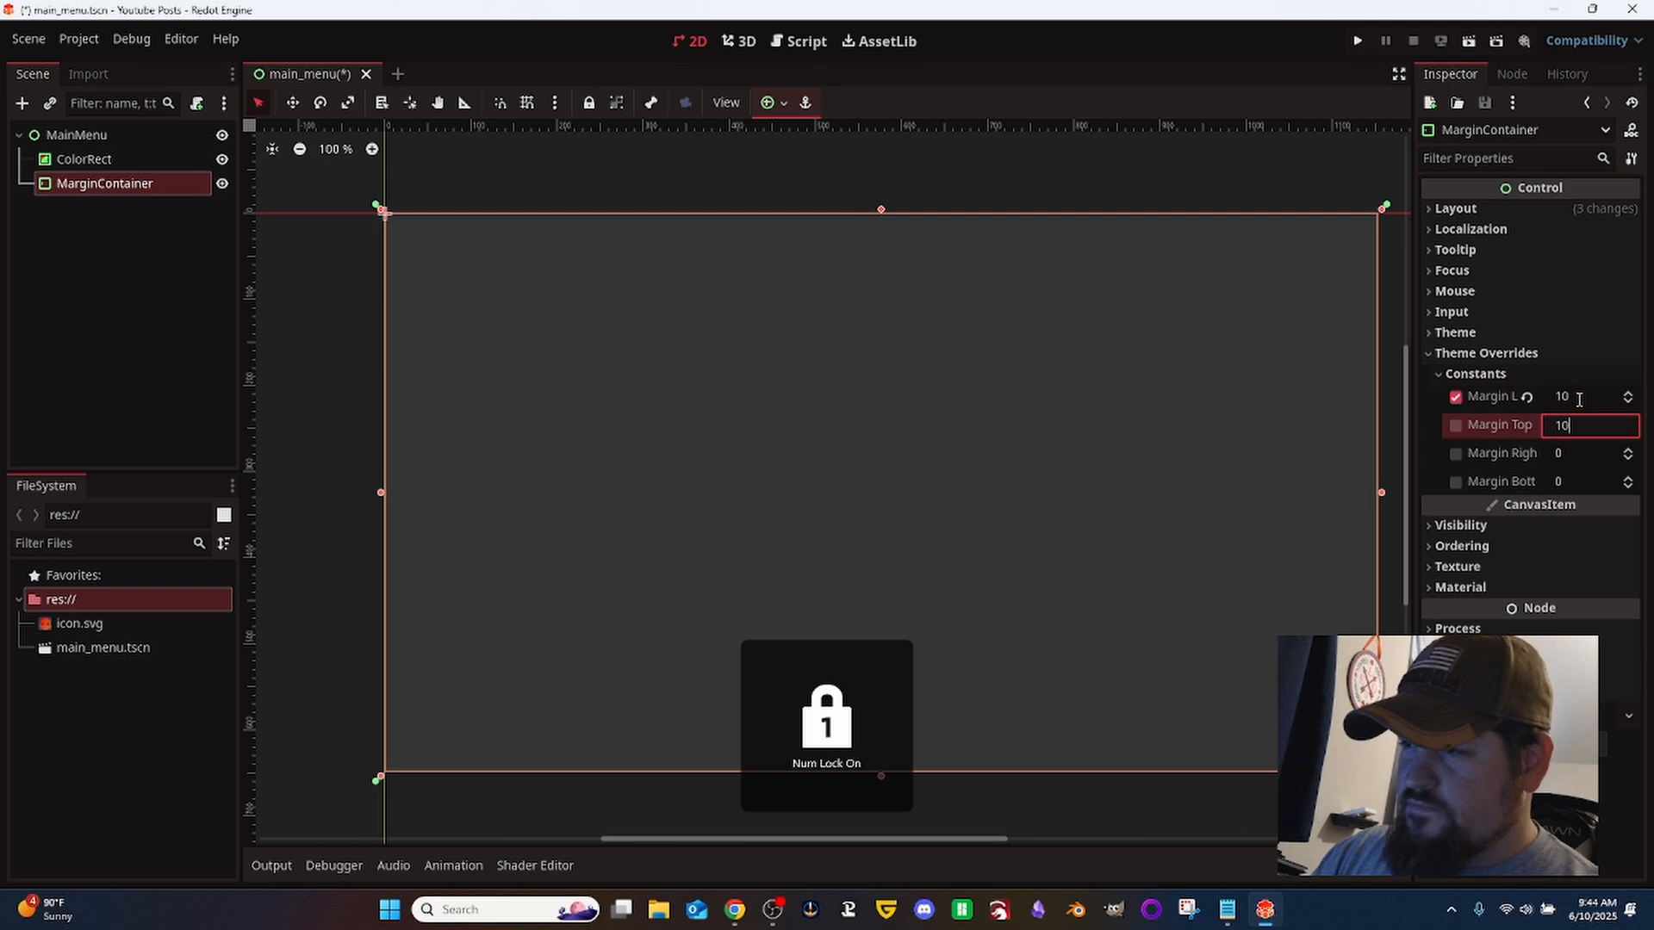
{"action": "key", "text": "Tab"}
{"action": "type", "text": "0110"}
{"action": "key", "text": "BackSpace"}
{"action": "key", "text": "BackSpace"}
{"action": "key", "text": "BackSpace"}
{"action": "key", "text": "BackSpace"}
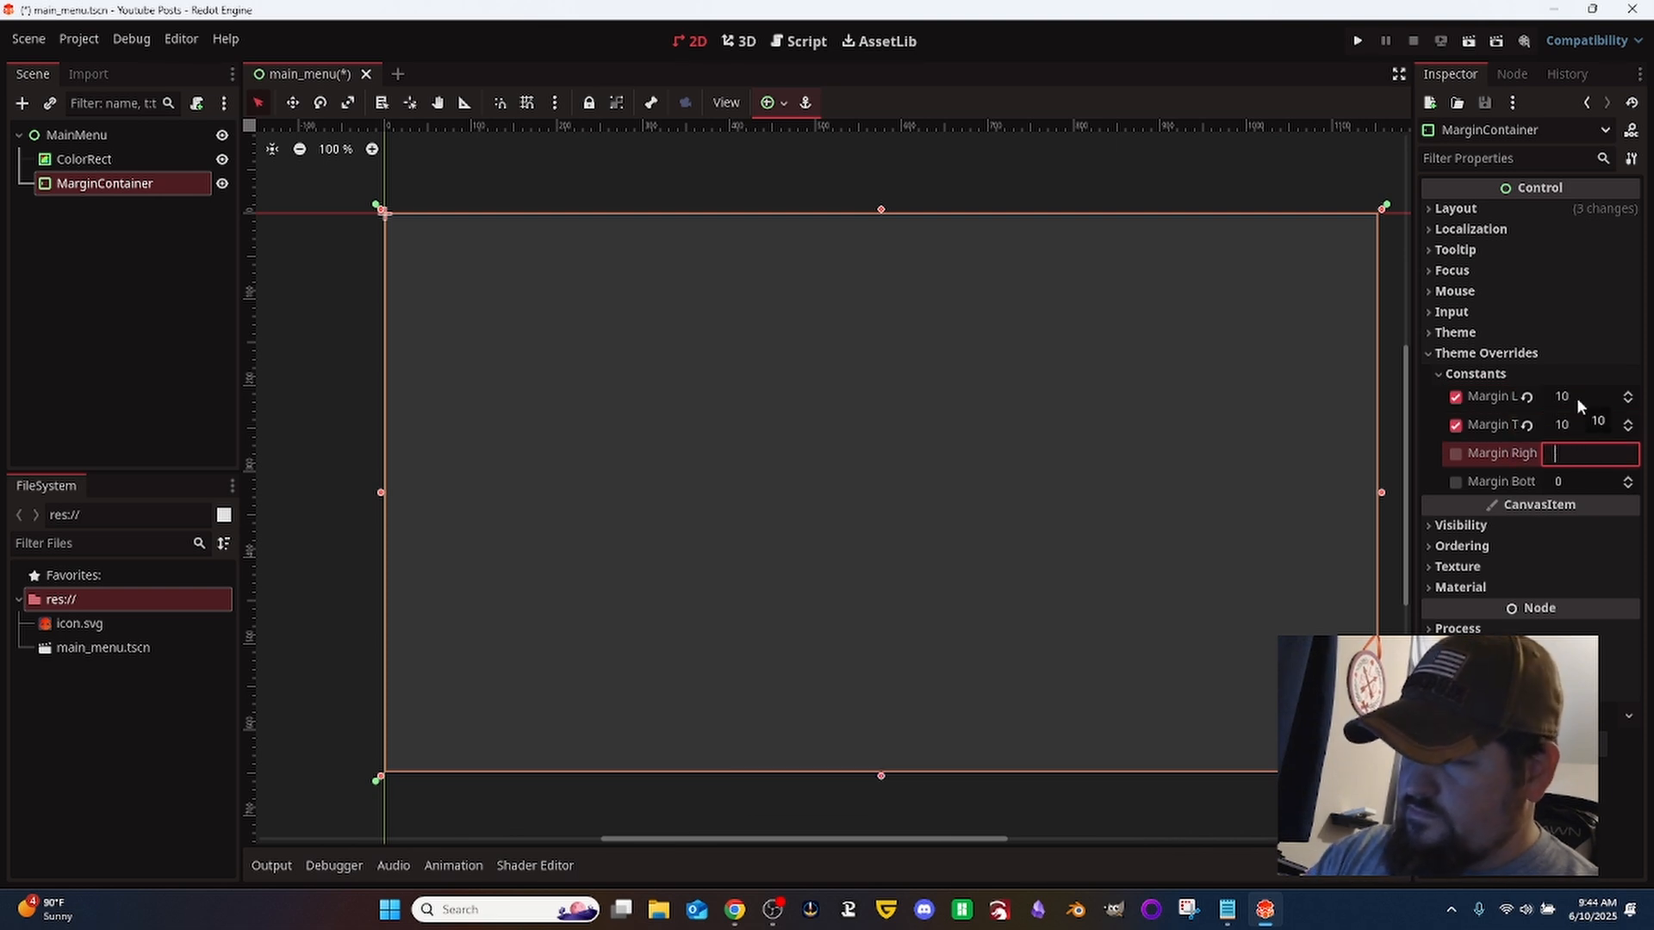
{"action": "type", "text": "10"}
{"action": "key", "text": "Tab"}
{"action": "type", "text": "10"}
{"action": "key", "text": "Return"}
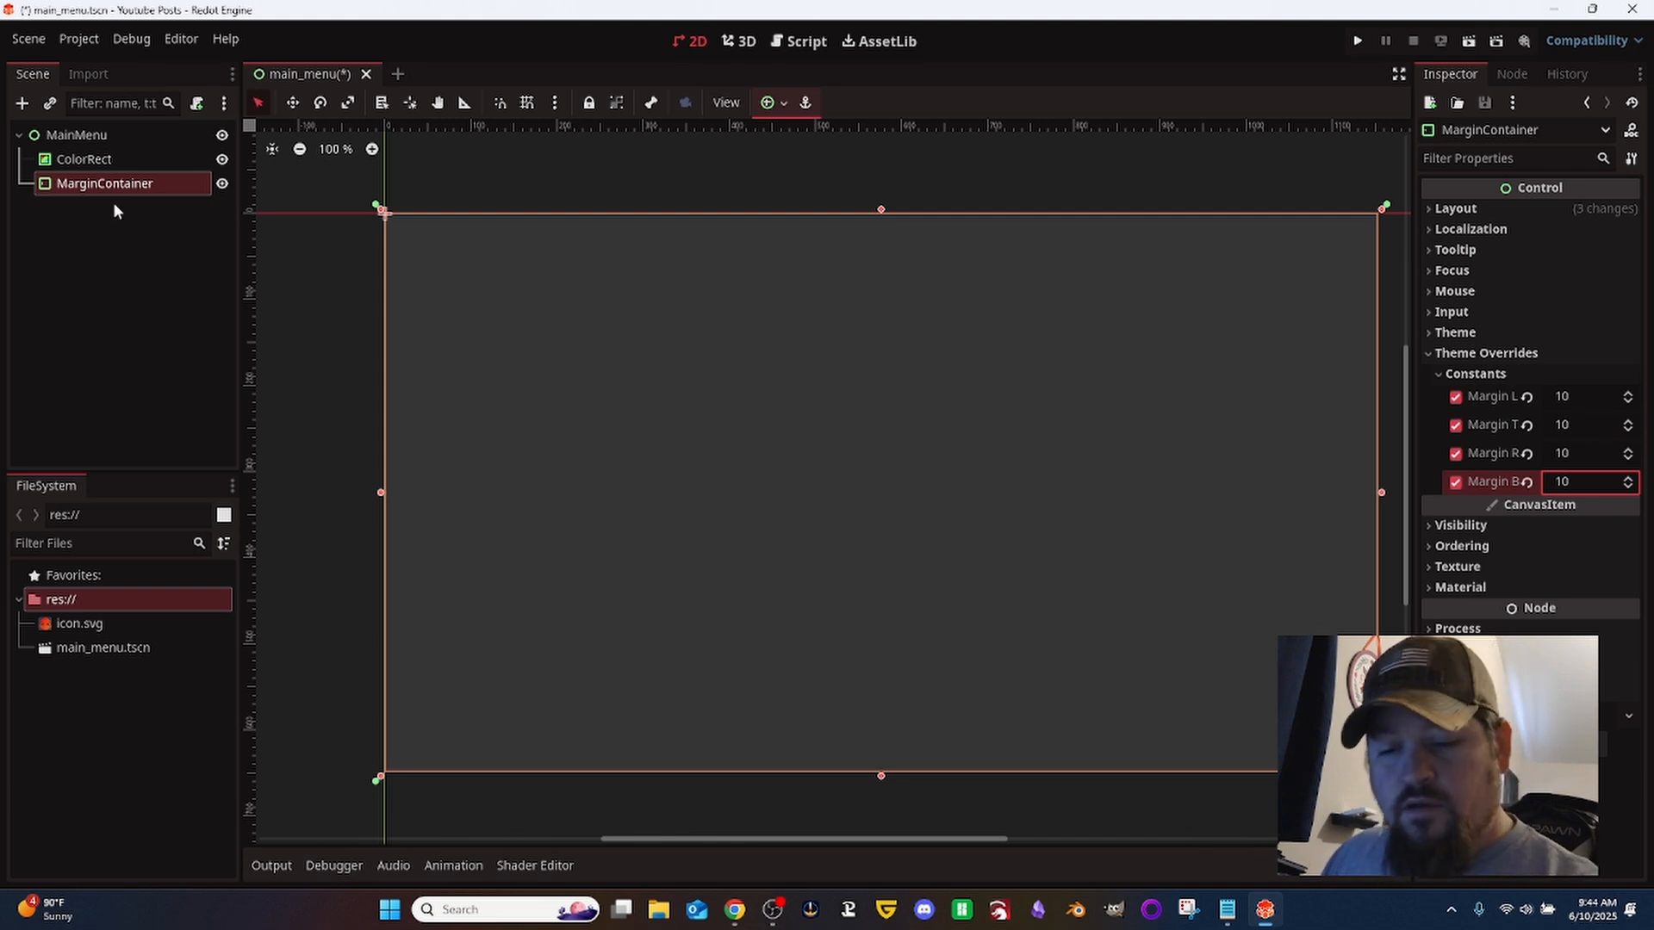
- Add a VBoxContainer node as a child of the MarginContainer
{"action": "key", "text": "ctrl+a"}
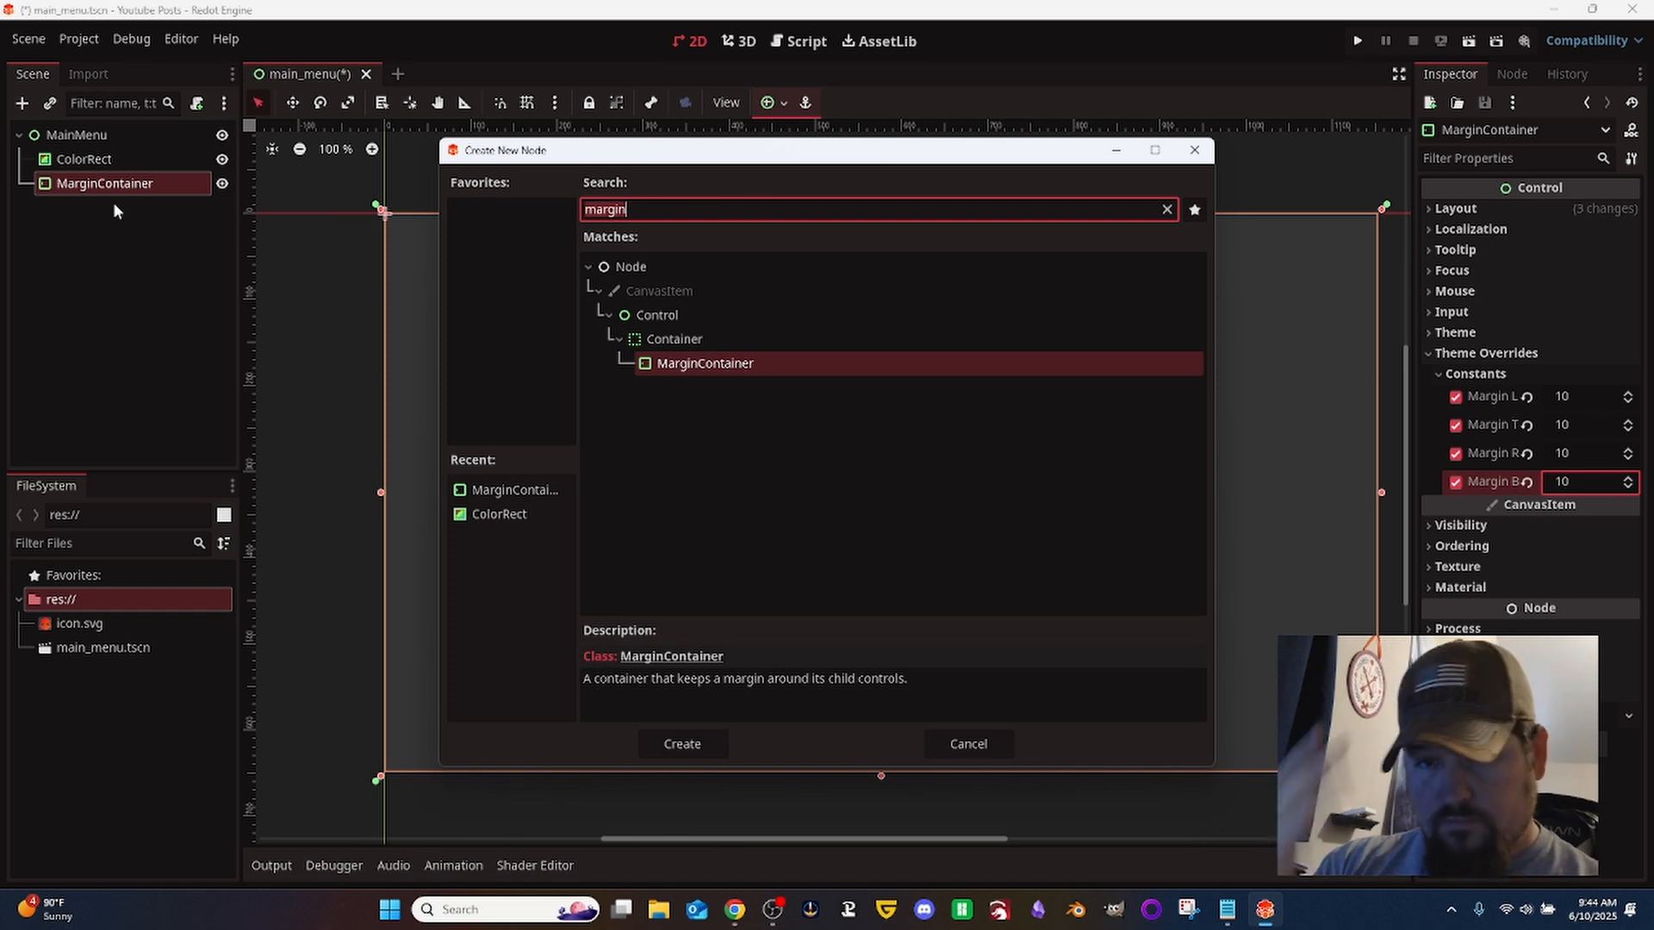
{"action": "key", "text": "ctrl+a"}
{"action": "type", "text": "vb"}
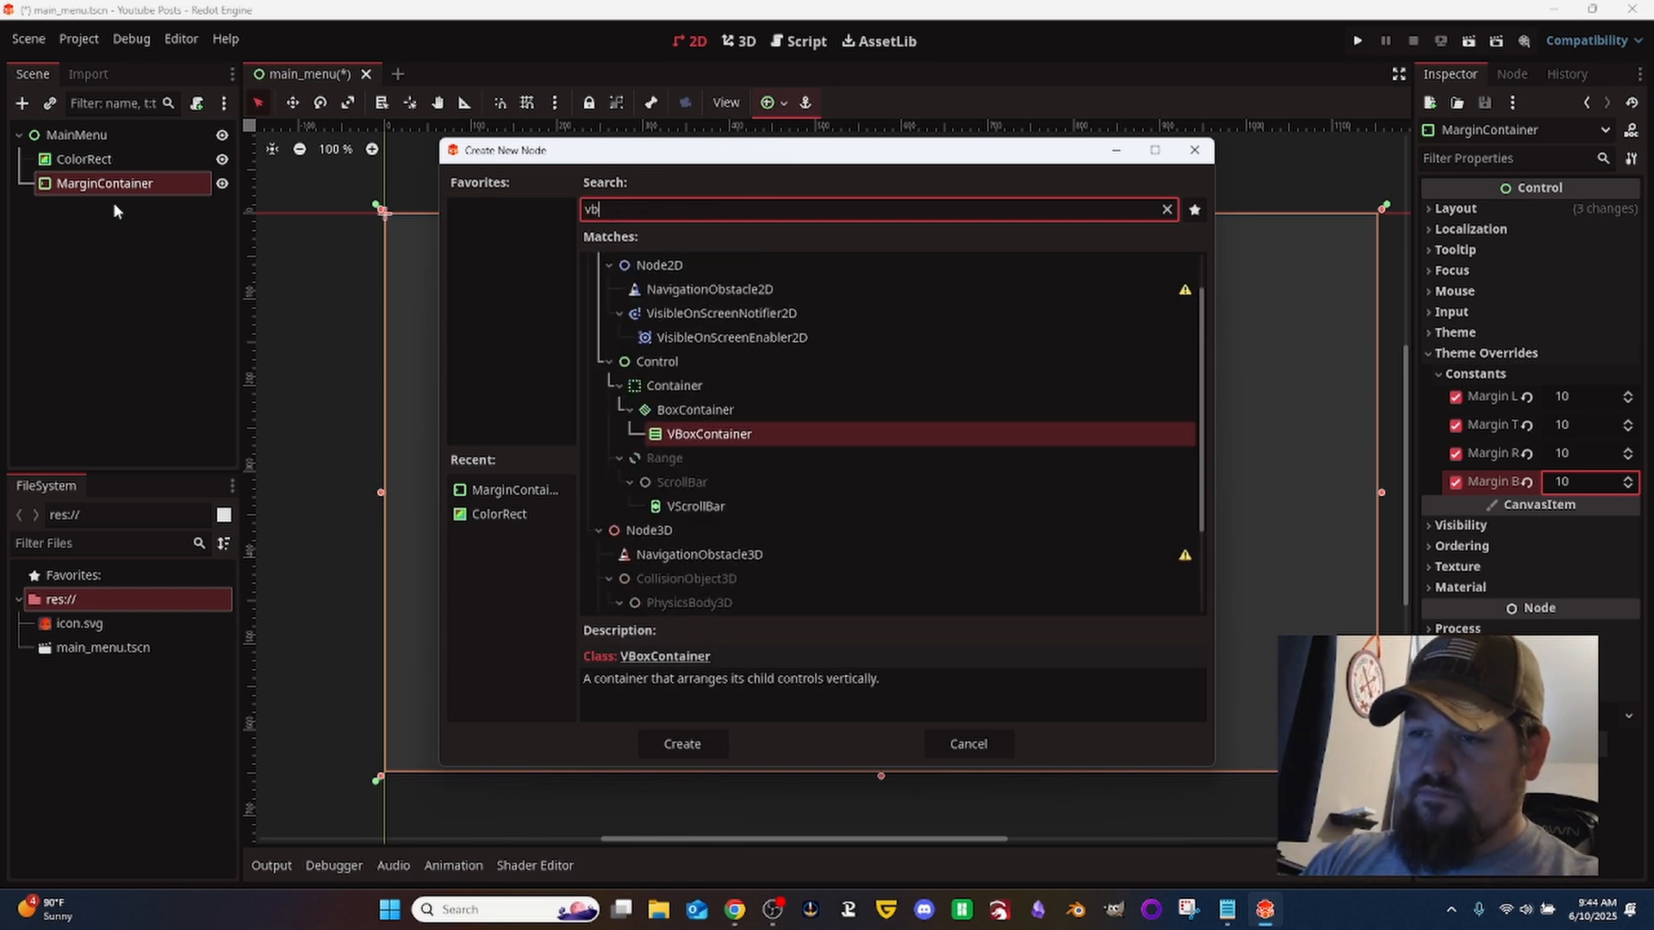
{"action": "type", "text": "ox"}
{"action": "key", "text": "Return"}
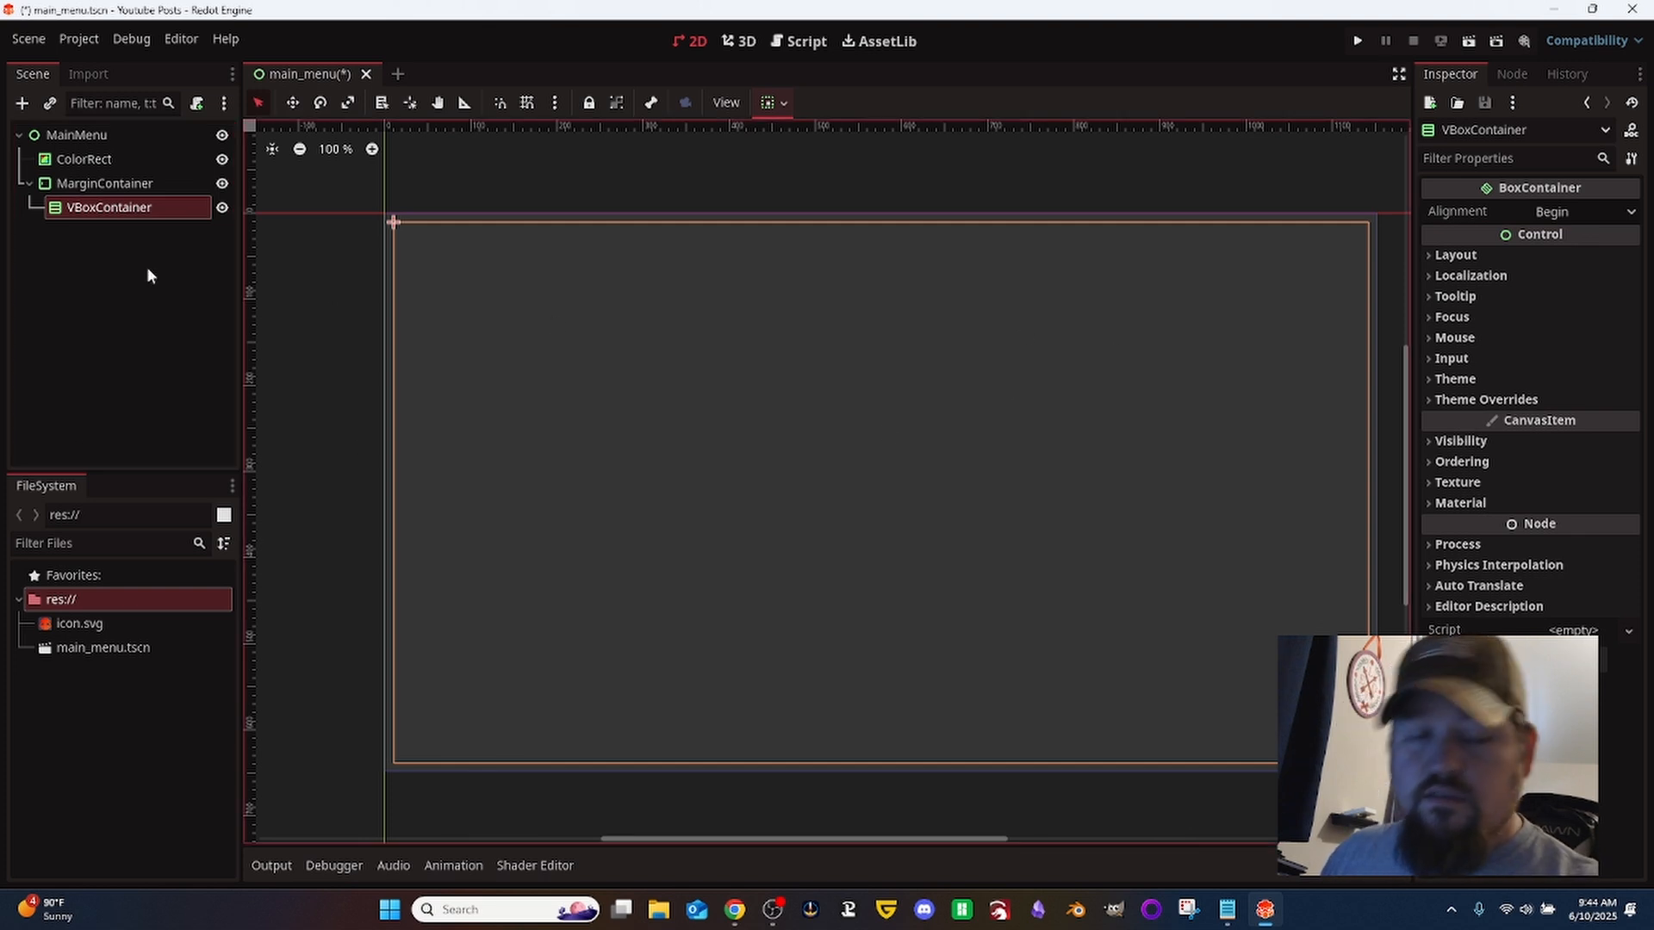
- Add a Label node inside the VBoxContainer and set its text to "Lorem Ipsum"
{"action": "key", "text": "ctrl+a"}
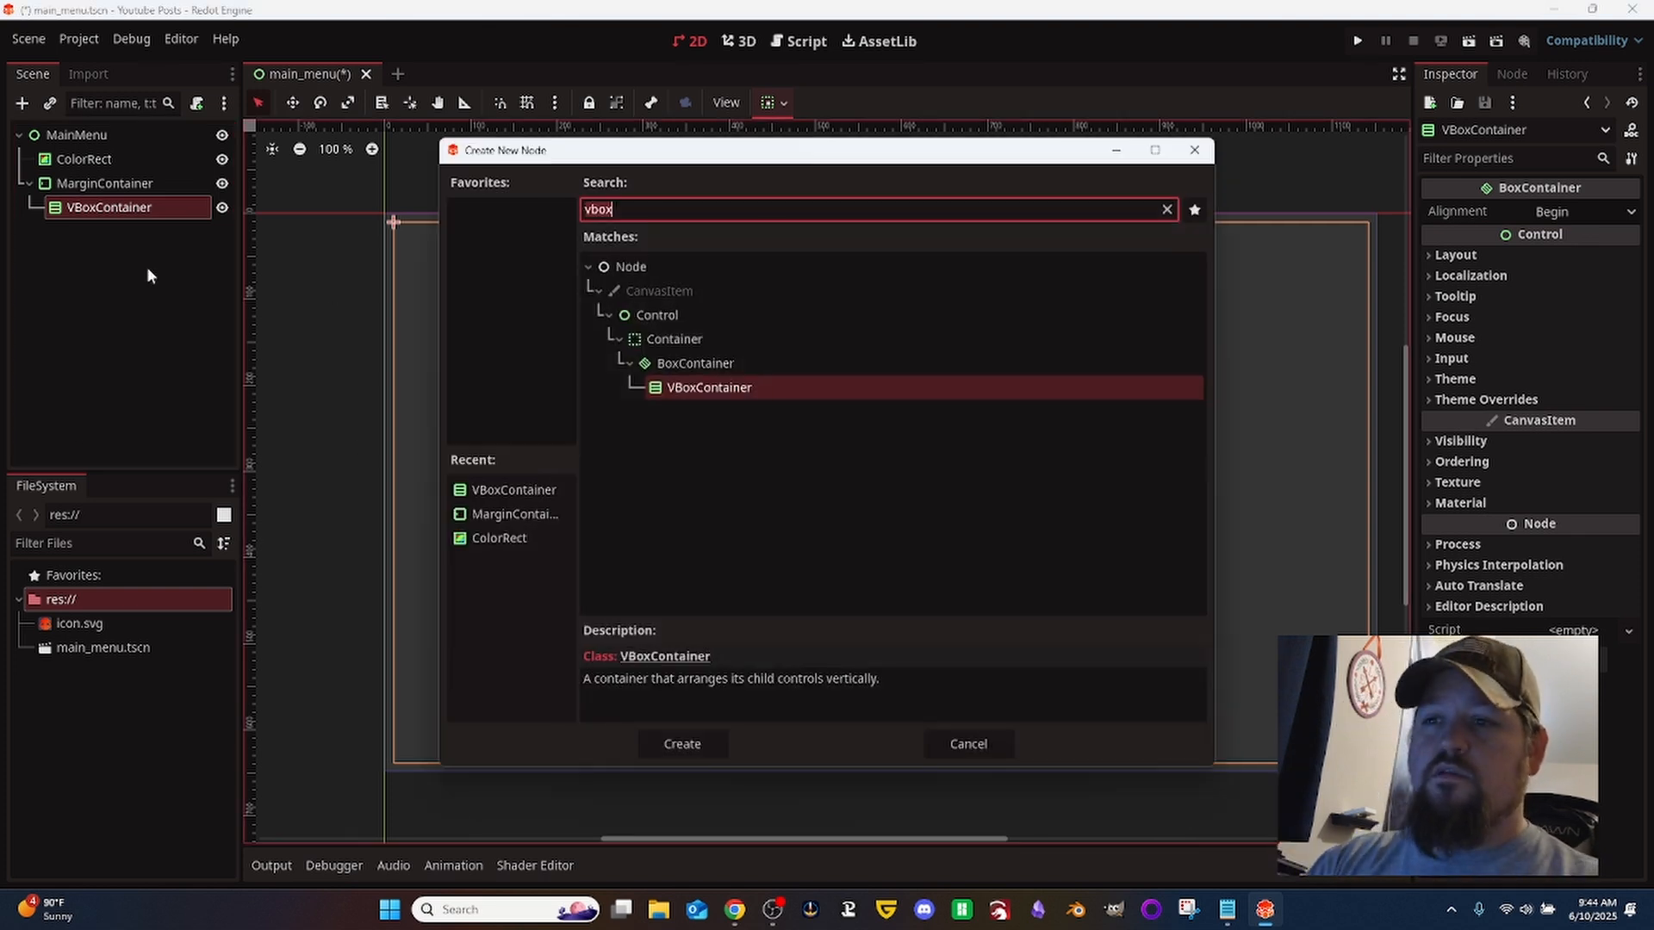
{"action": "type", "text": "label"}
{"action": "key", "text": "Return"}
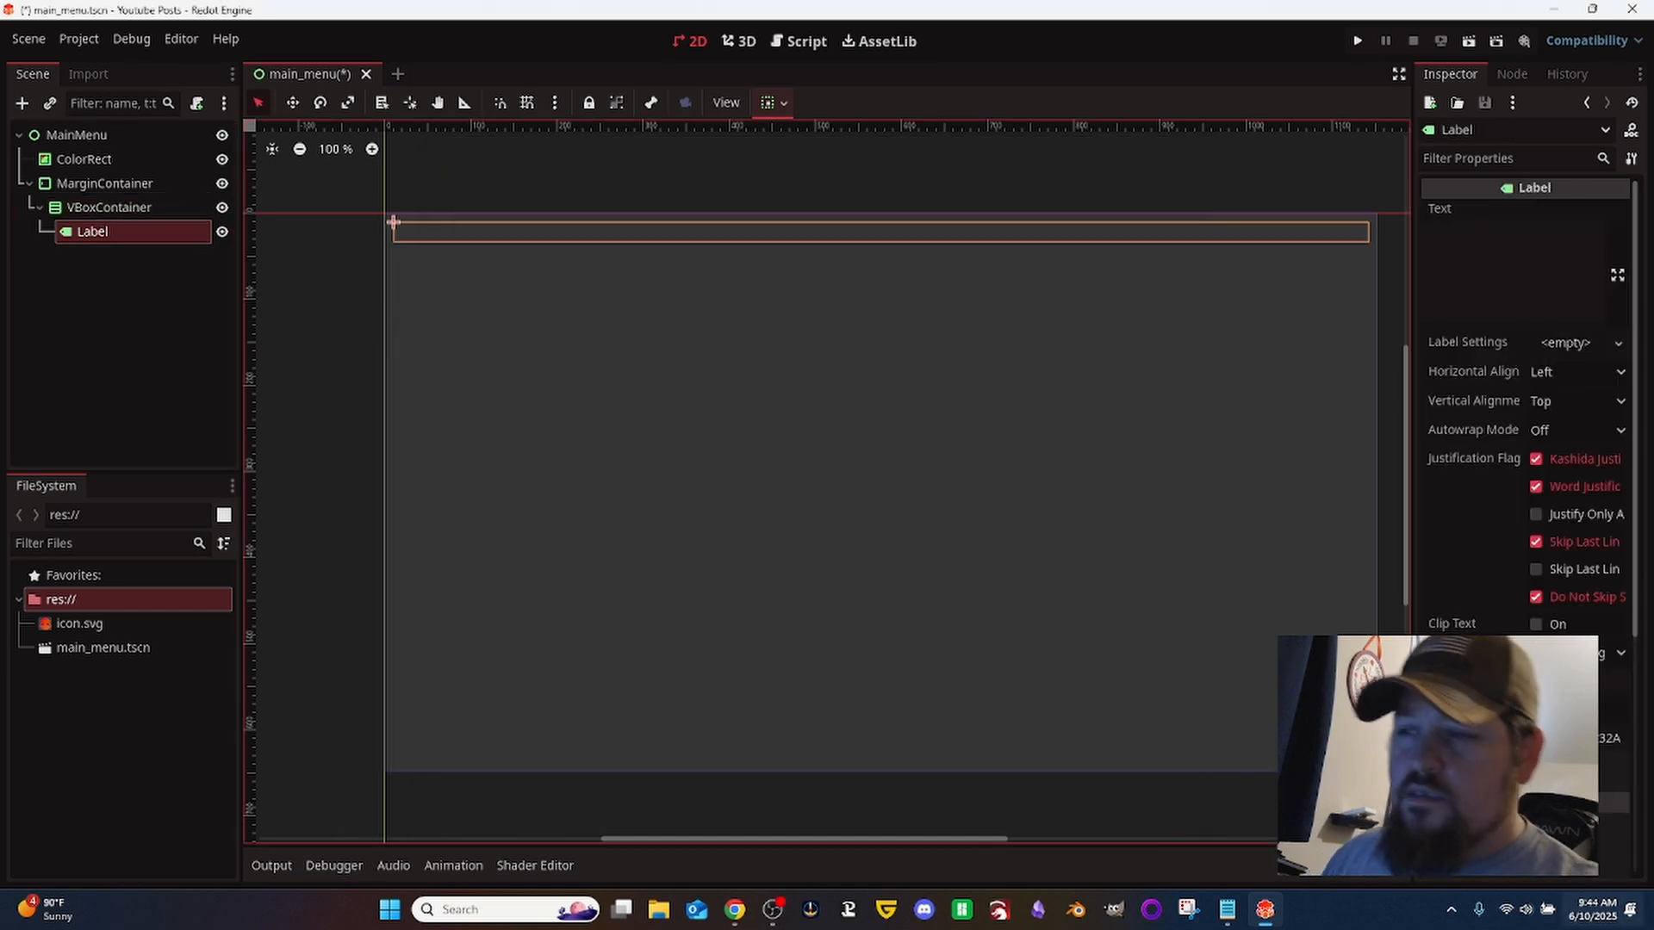
{"action": "left_click", "coordinate": [1561, 271]}
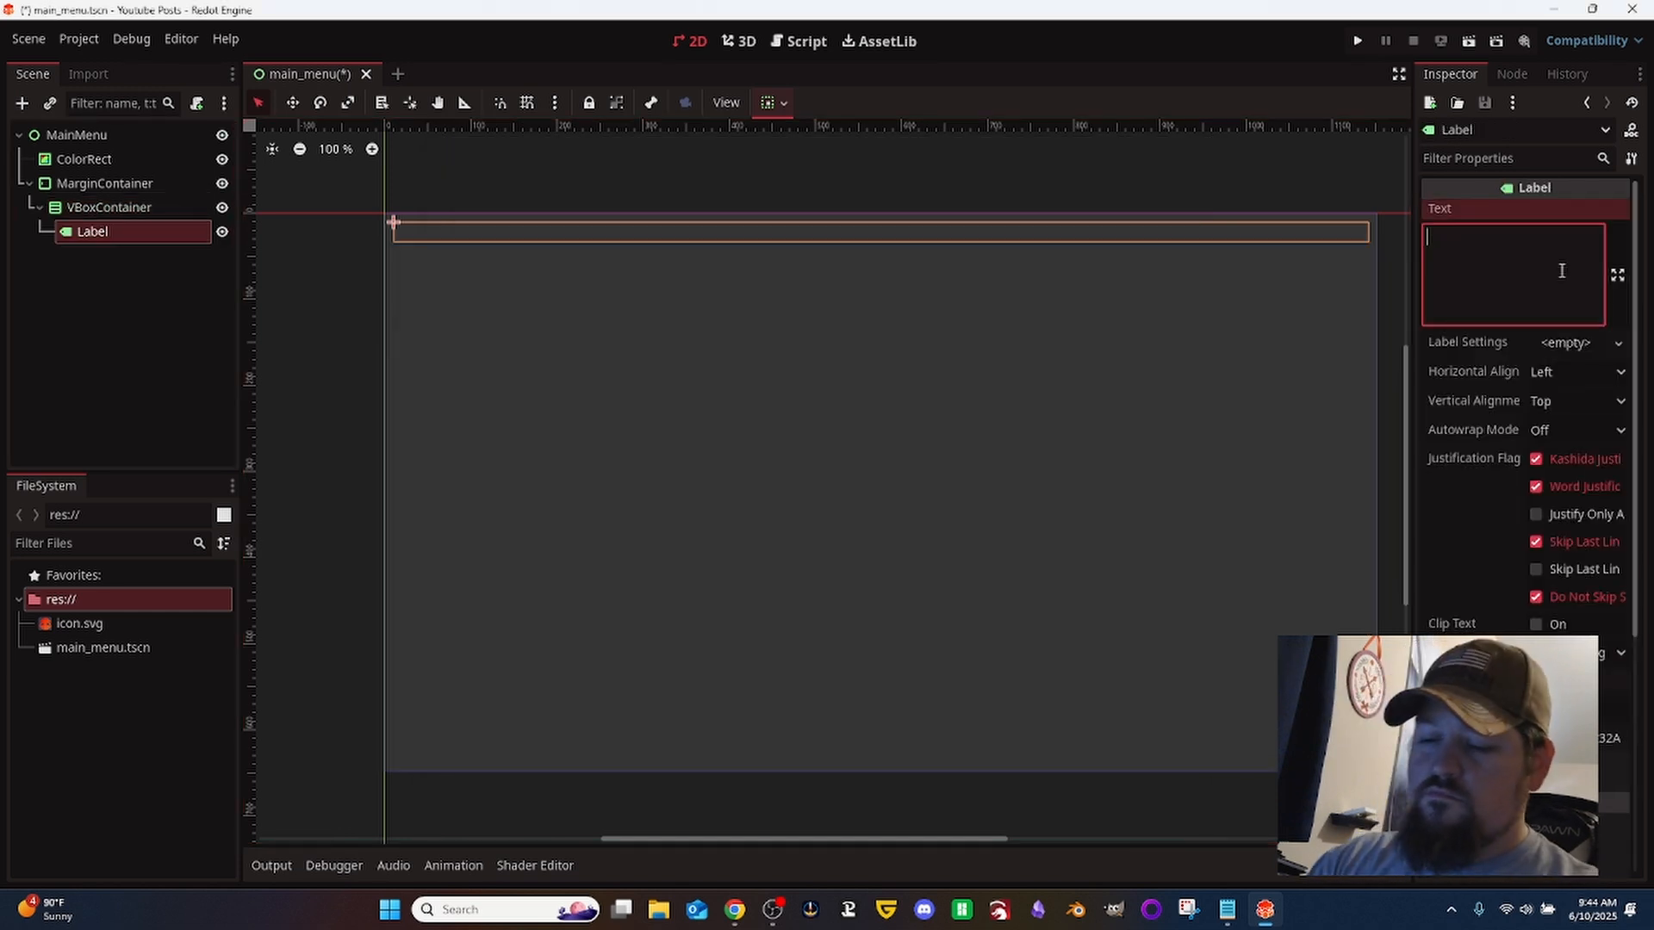
{"action": "type", "text": "Lorem Ipsu"}
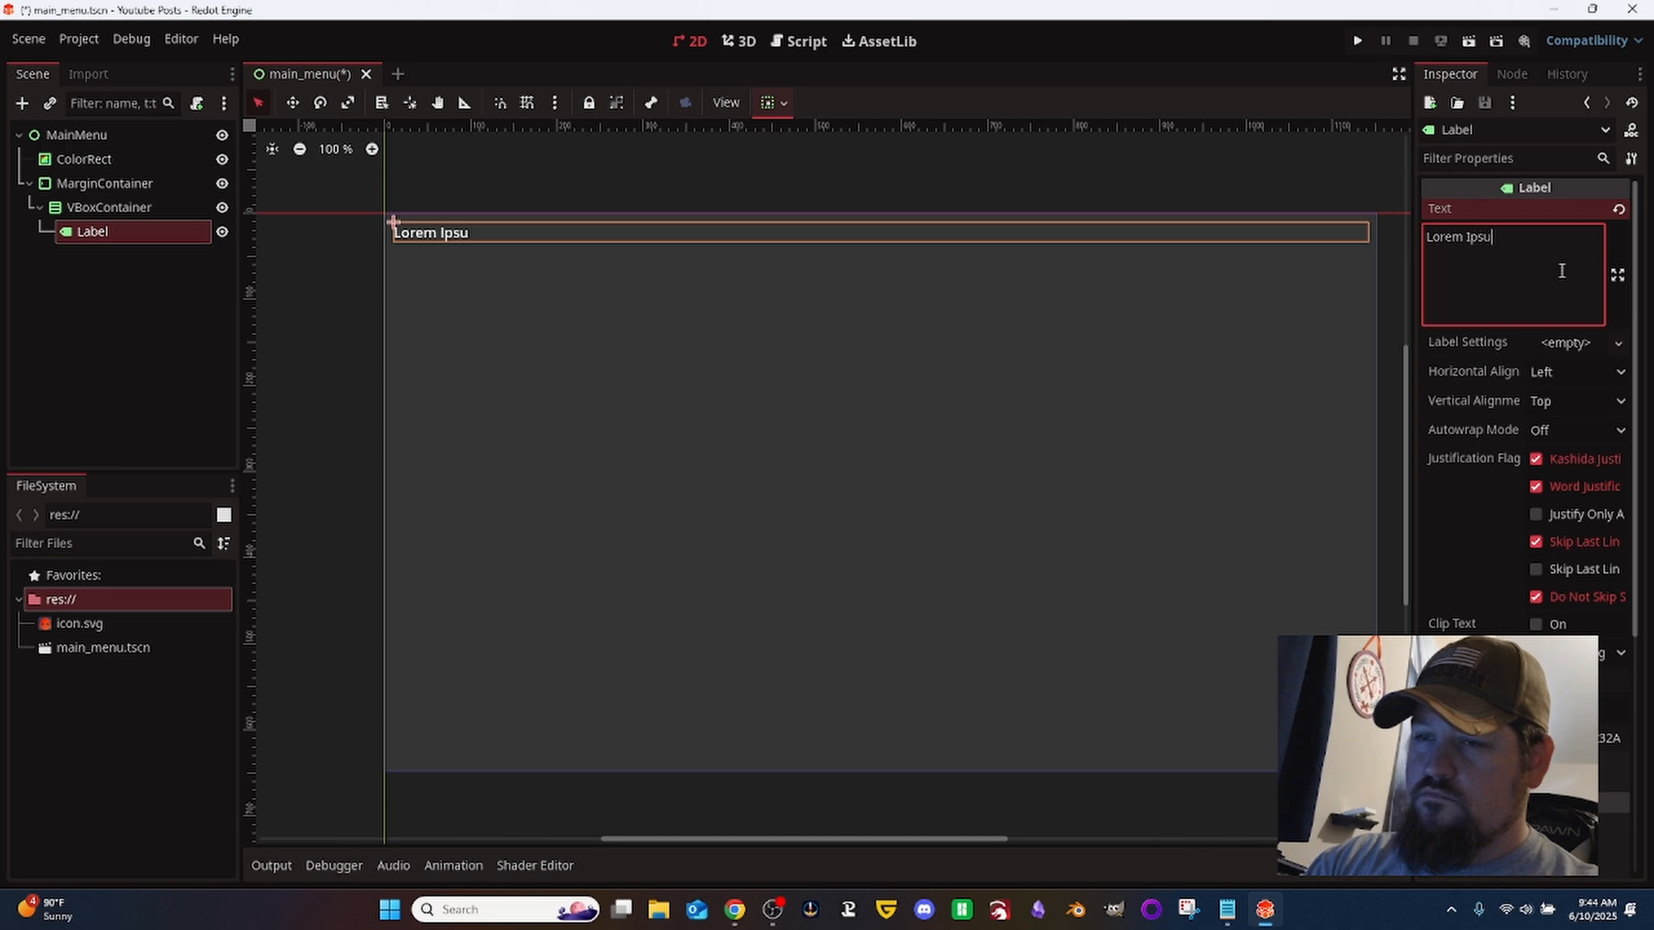
{"action": "type", "text": "m"}
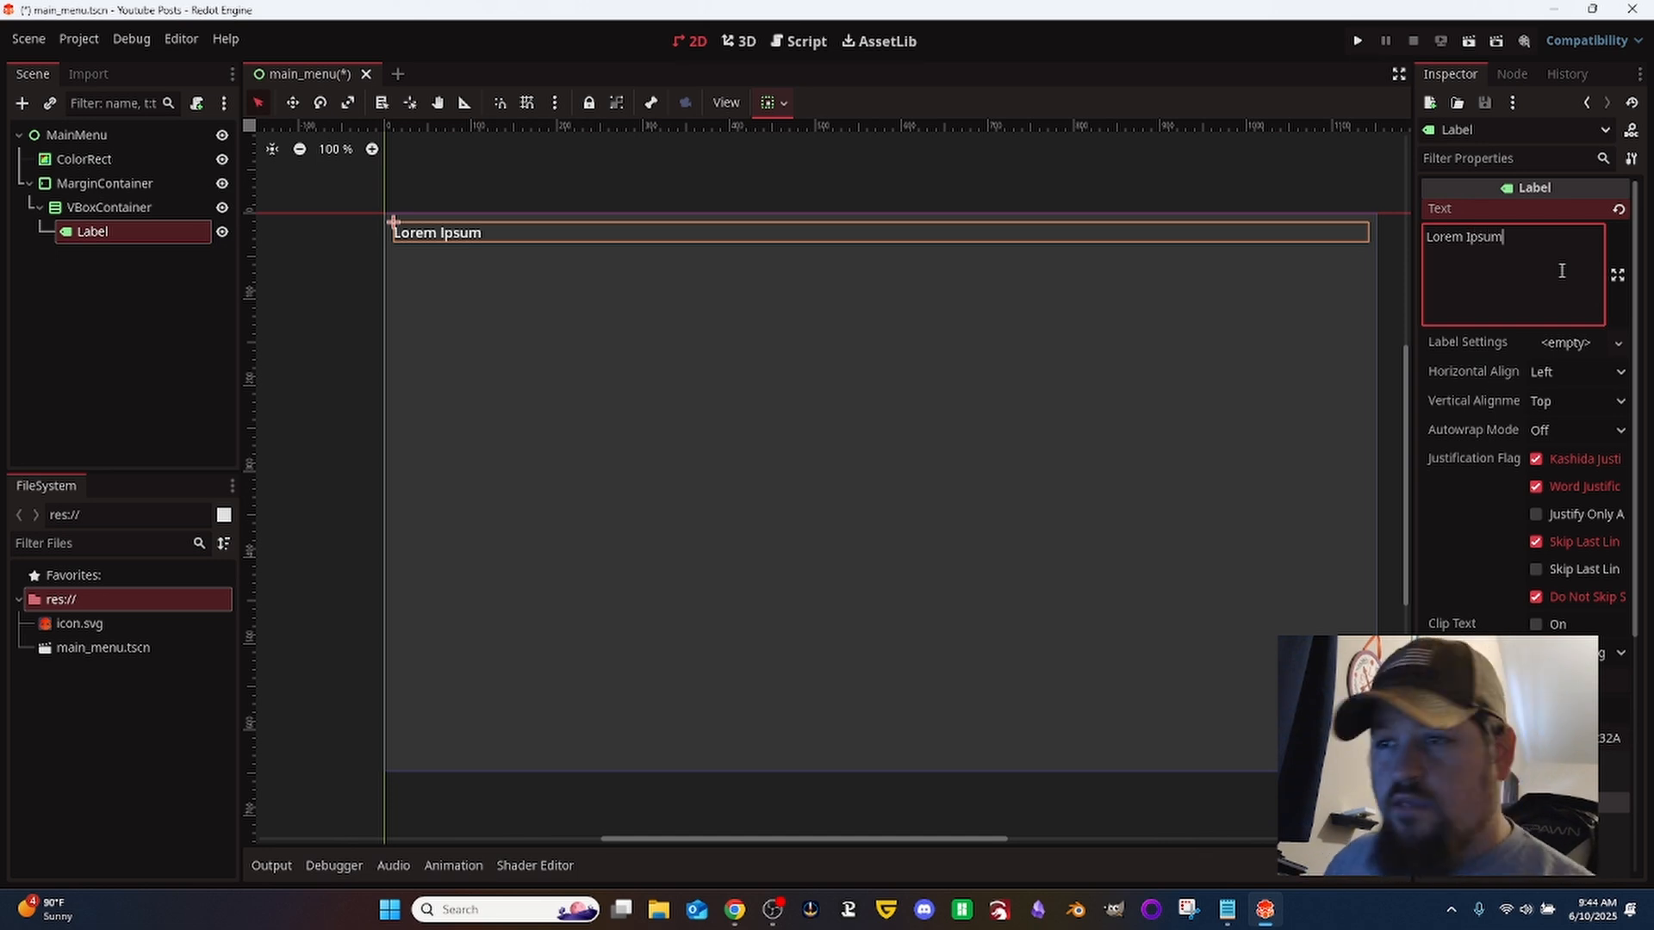
- Set the Label's horizontal and vertical alignment to Center
{"action": "left_click", "coordinate": [1572, 371]}
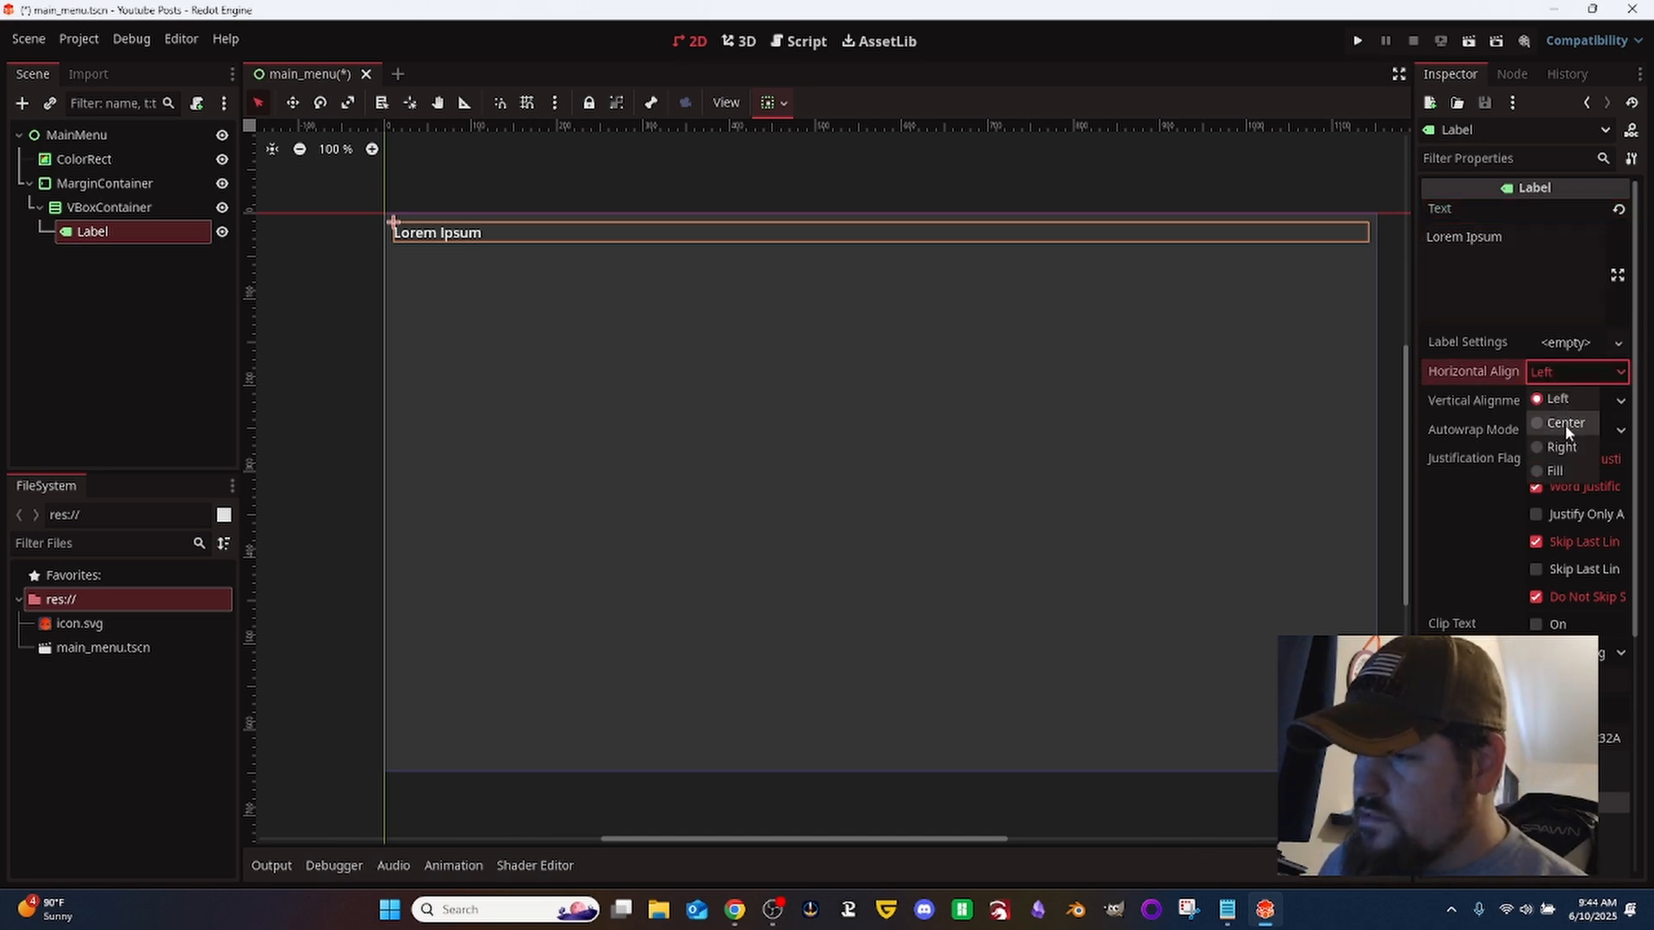
{"action": "left_click", "coordinate": [1566, 423]}
{"action": "left_click", "coordinate": [1558, 400]}
{"action": "left_click", "coordinate": [1563, 457]}
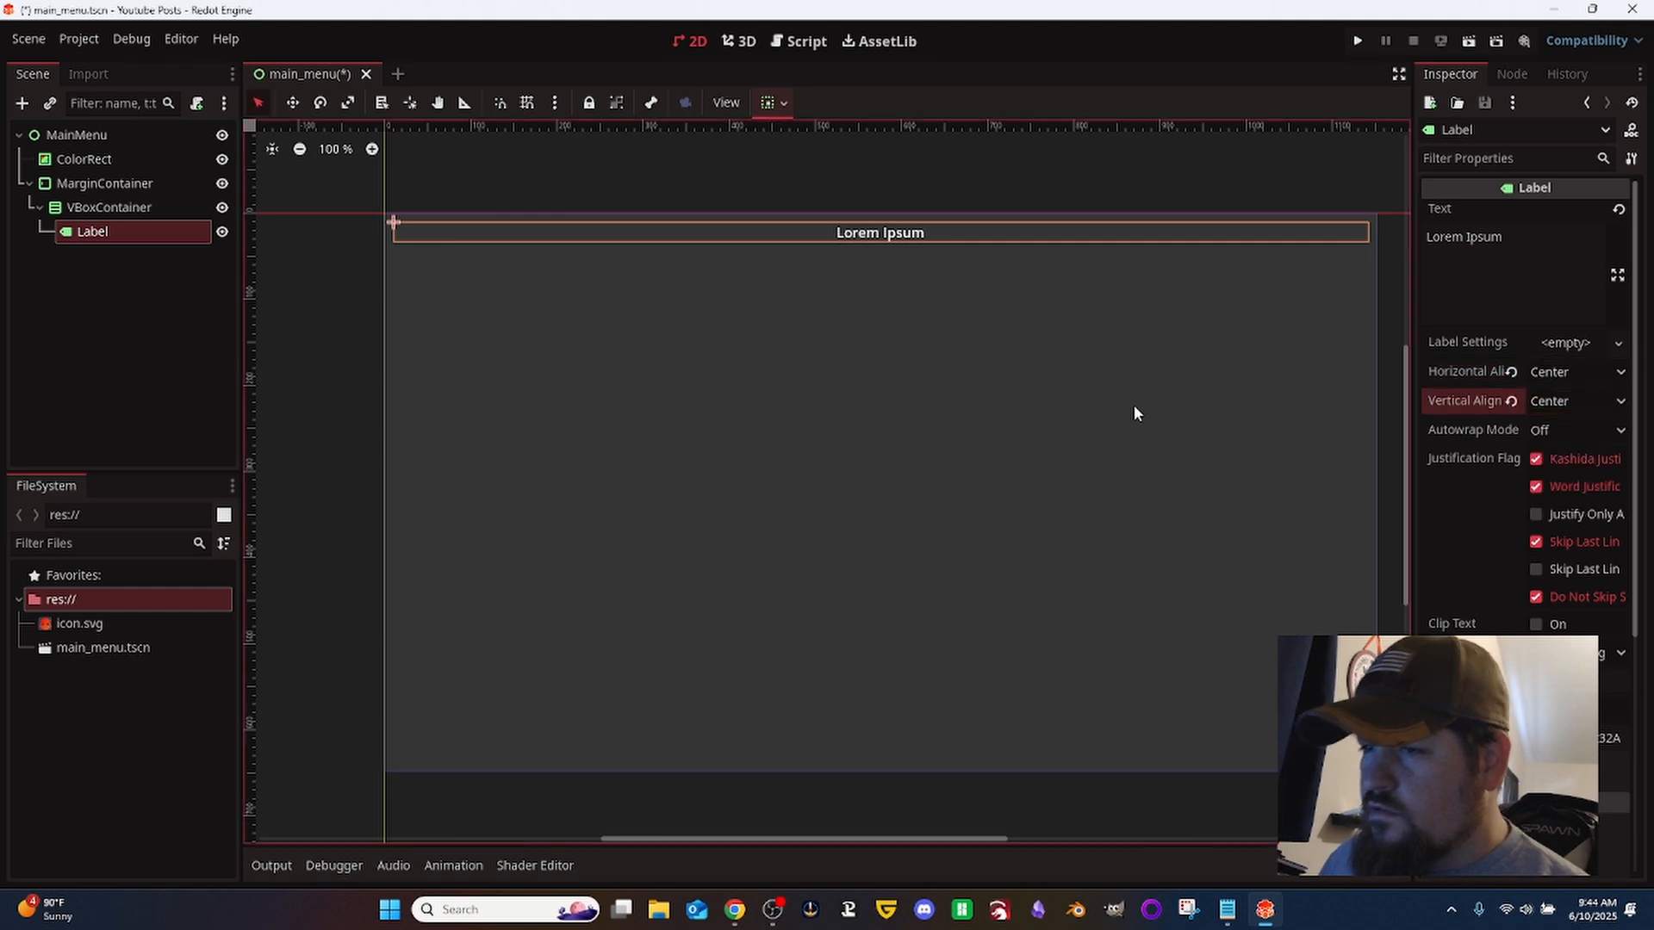
- Add a second VBoxContainer inside the existing VBoxContainer, alongside the Label
{"action": "left_click", "coordinate": [135, 215]}
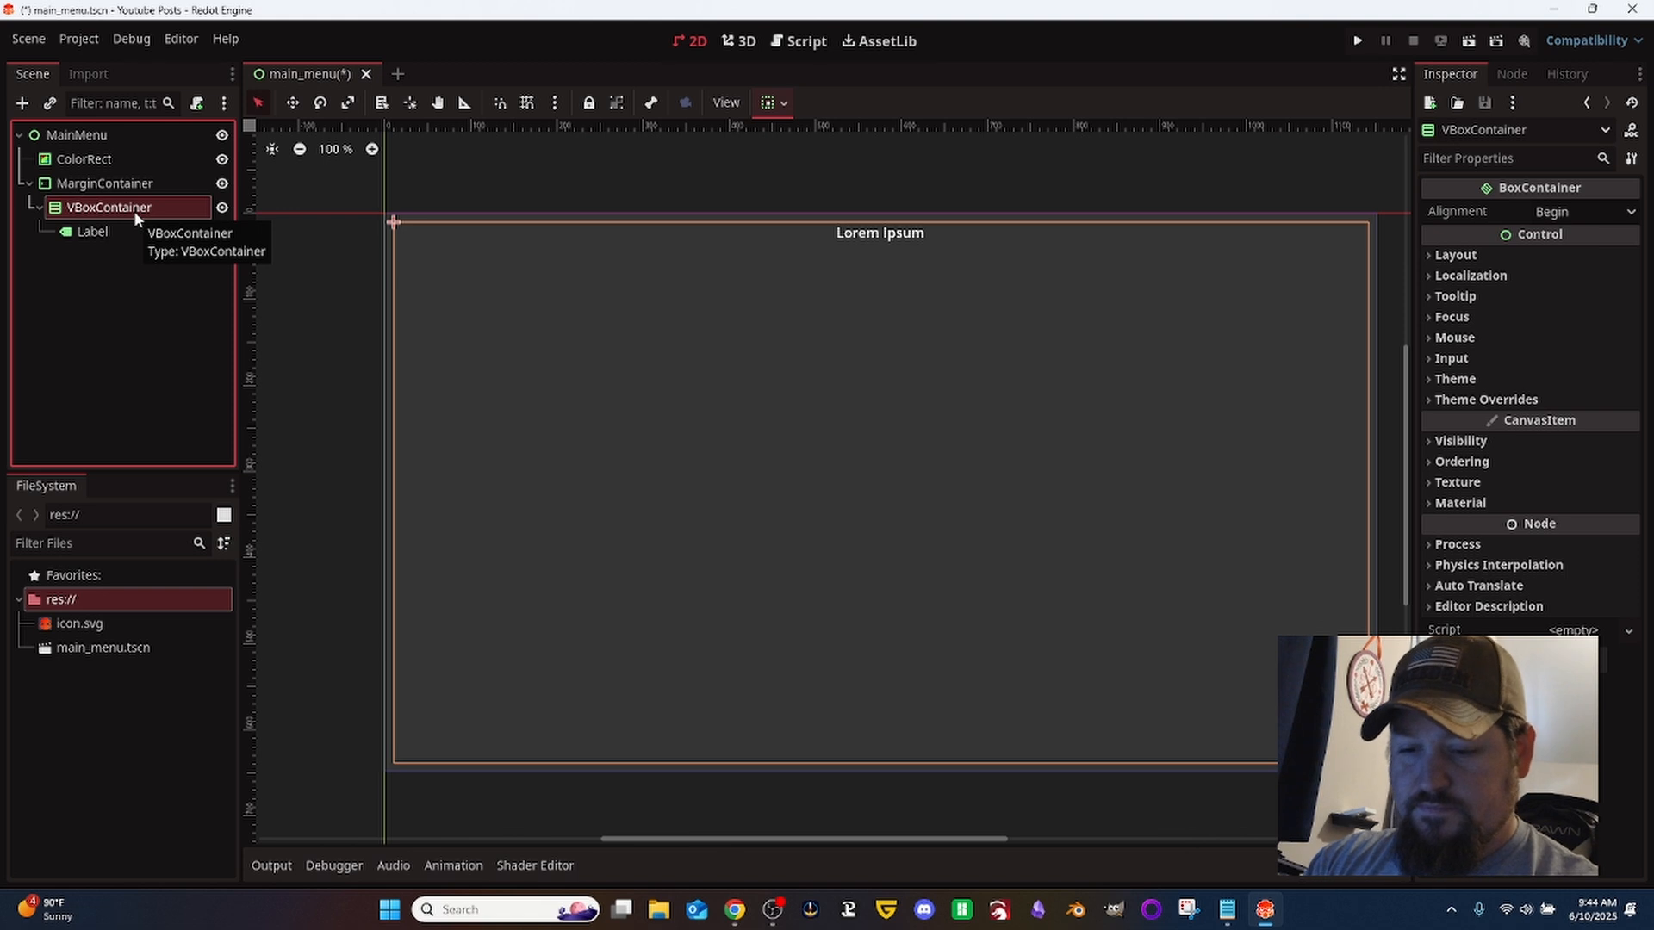
{"action": "key", "text": "ctrl+a"}
{"action": "type", "text": "vbox"}
{"action": "key", "text": "Return"}
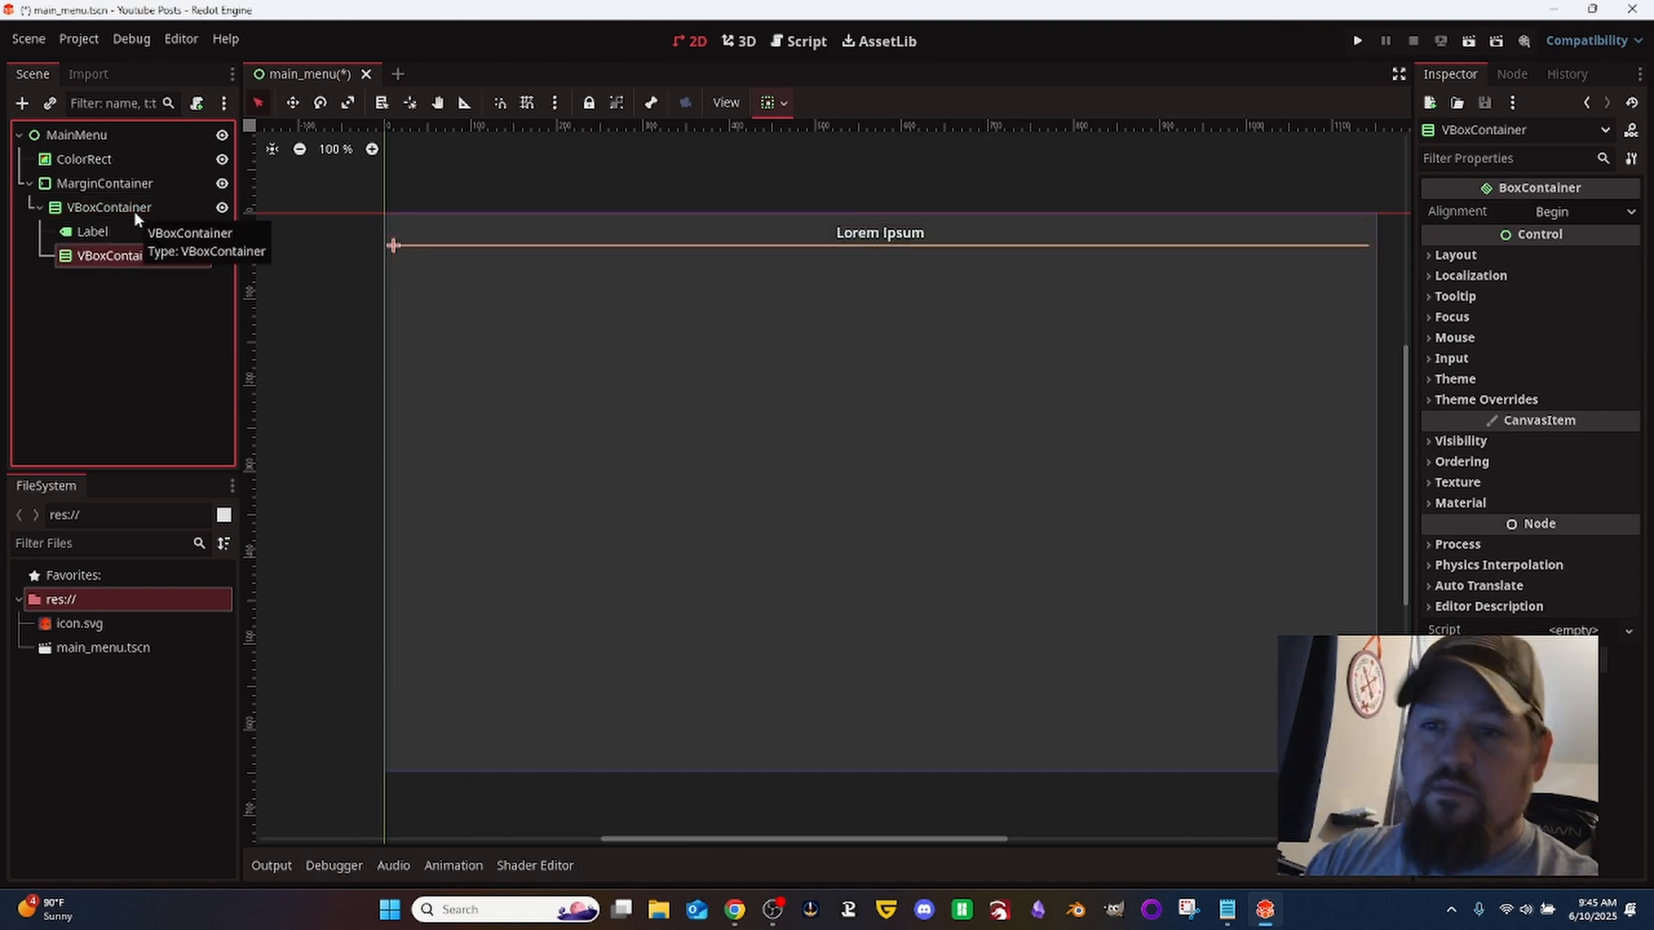
- Rename the nested VBoxContainer below the Label to contButtons
{"action": "key", "text": "F2"}
{"action": "type", "text": "VB"}
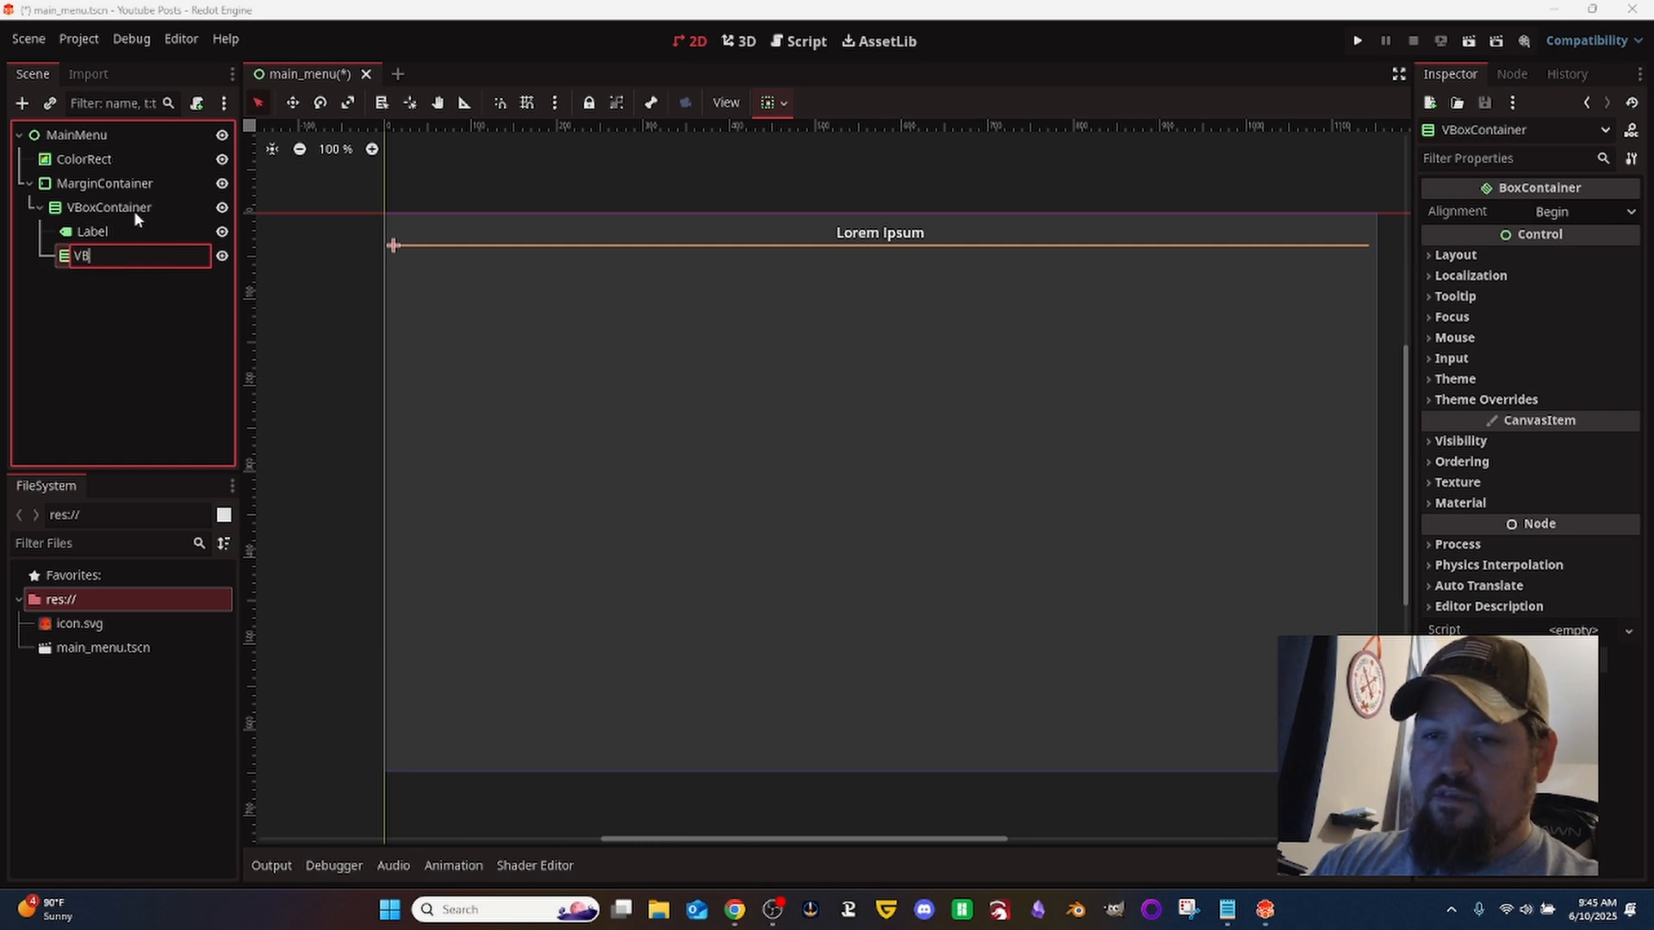
{"action": "type", "text": "uttonCon"}
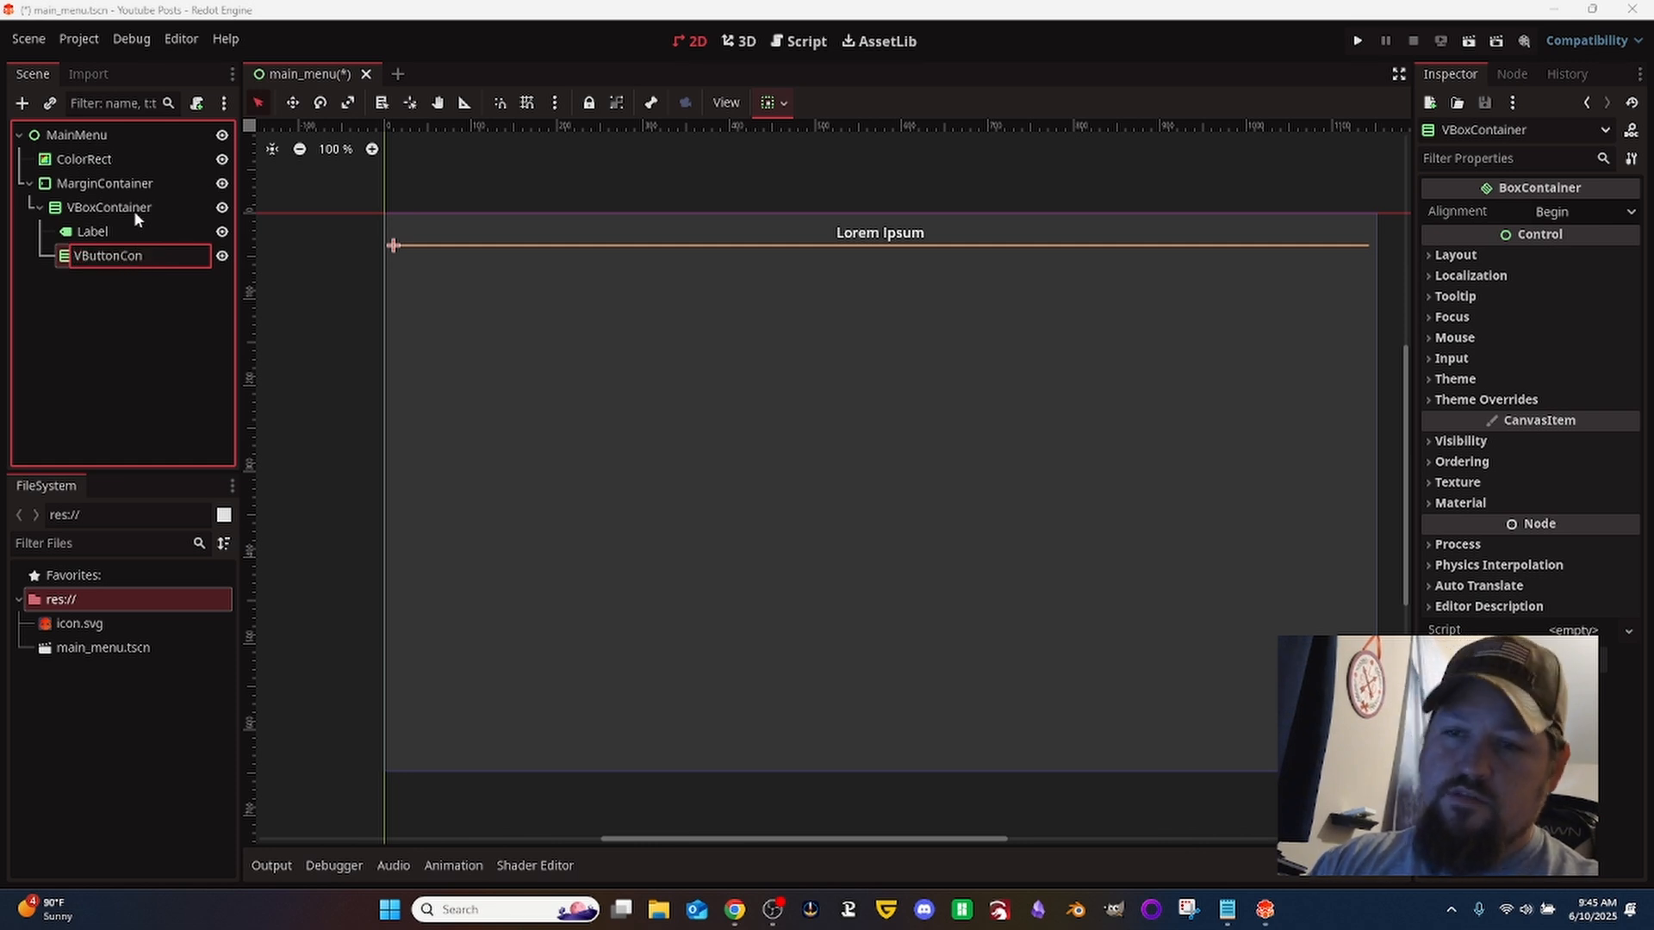
{"action": "key", "text": "BackSpace"}
{"action": "key", "text": "BackSpace"}
{"action": "key", "text": "BackSpace"}
{"action": "key", "text": "BackSpace"}
{"action": "key", "text": "BackSpace"}
{"action": "key", "text": "BackSpace"}
{"action": "key", "text": "BackSpace"}
{"action": "key", "text": "BackSpace"}
{"action": "key", "text": "BackSpace"}
{"action": "key", "text": "BackSpace"}
{"action": "type", "text": "contB"}
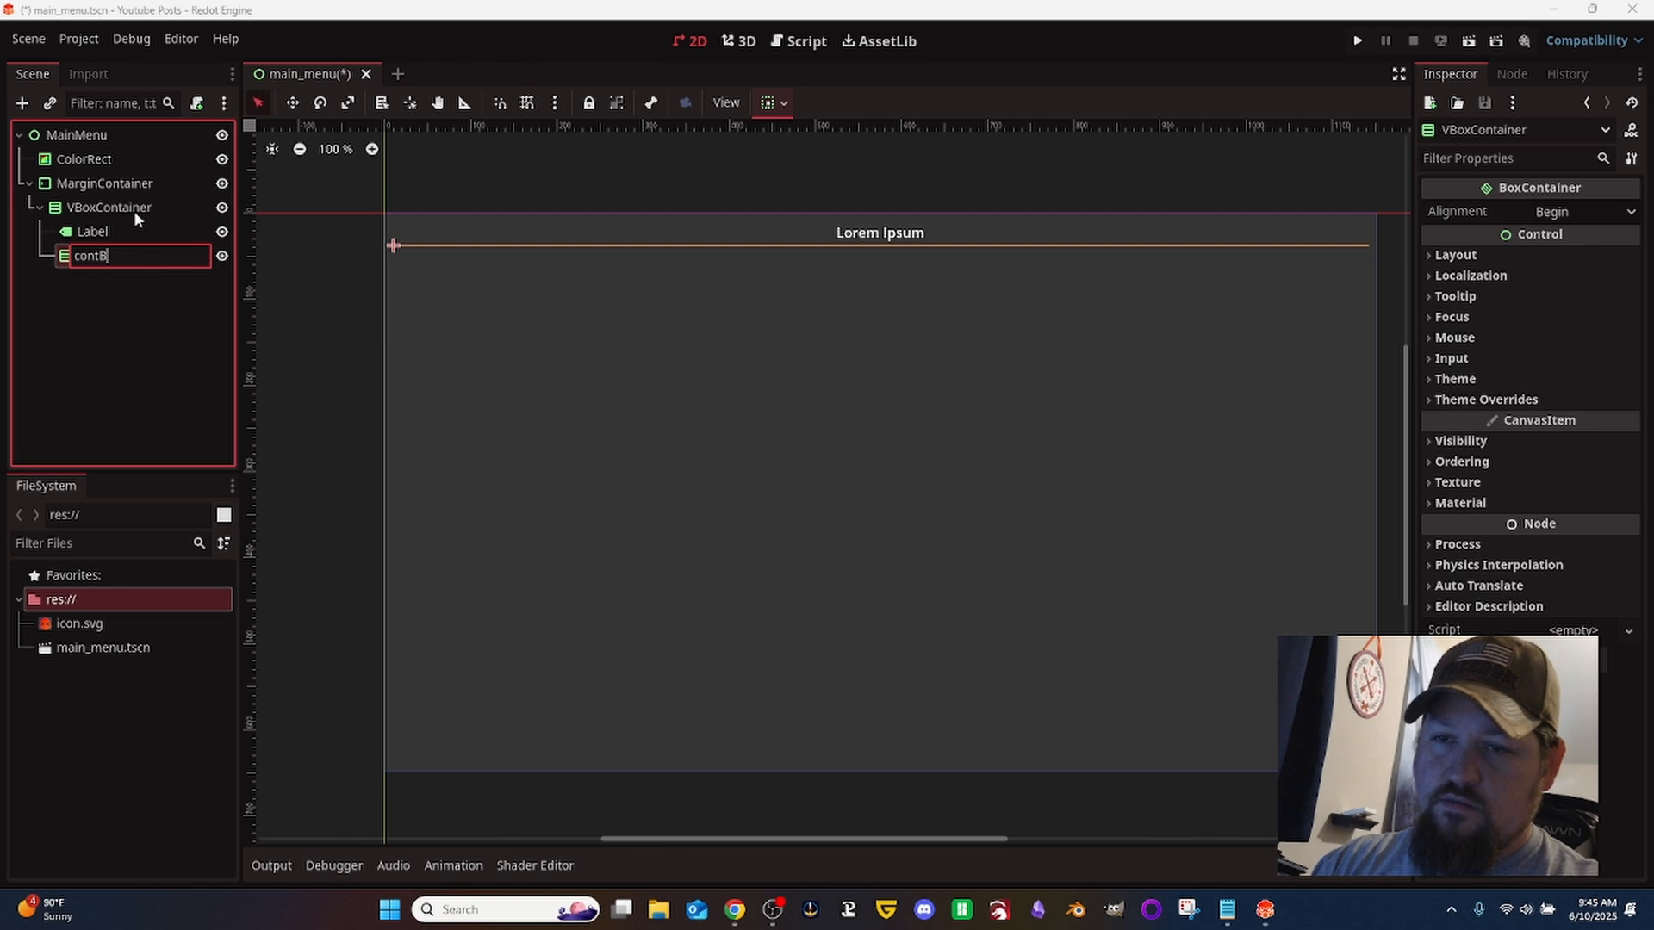
{"action": "type", "text": "uttons"}
{"action": "key", "text": "Return"}
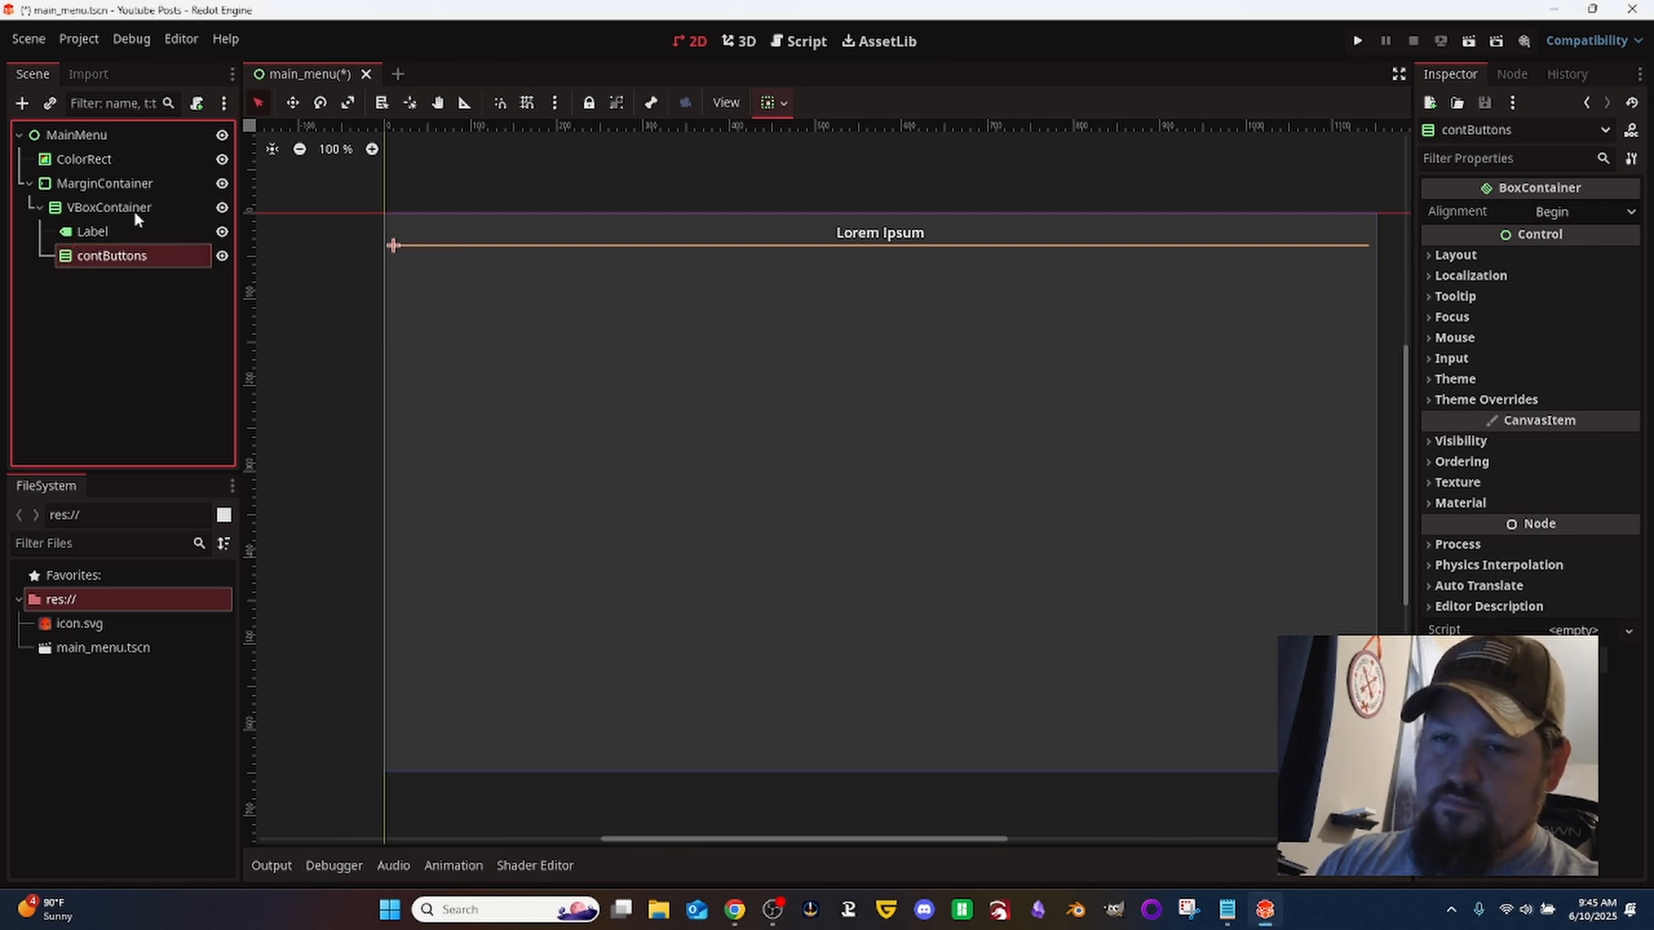
- Add a Button node inside contButtons and set its text to "Play"
{"action": "key", "text": "ctrl+a"}
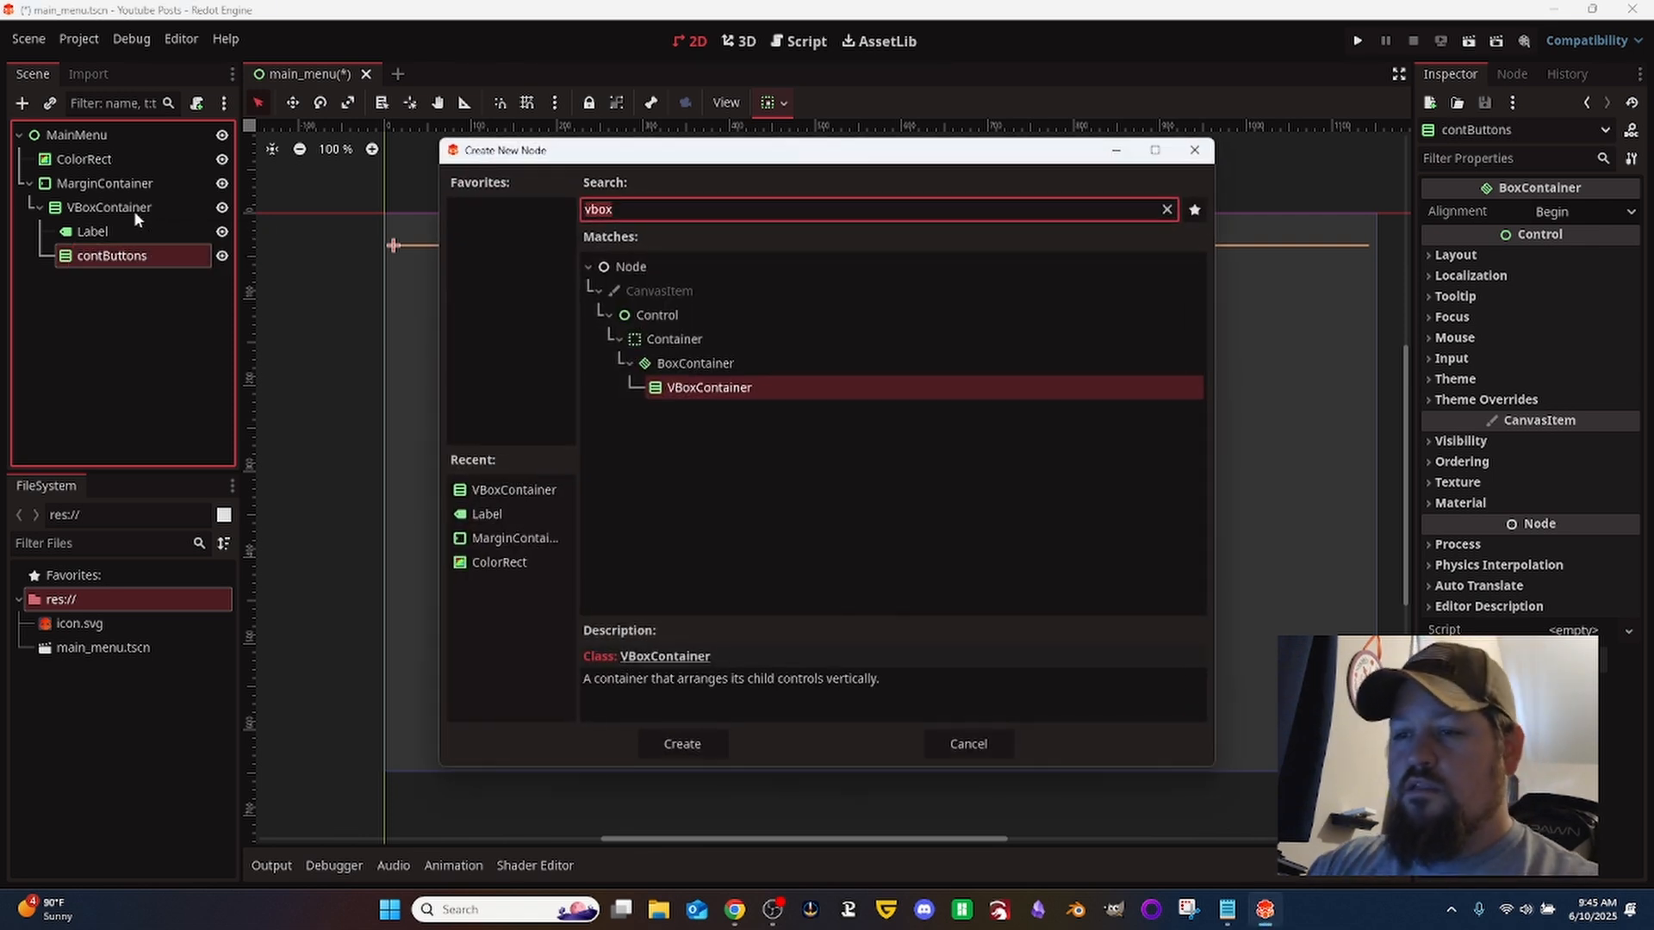
{"action": "type", "text": "button"}
{"action": "key", "text": "Return"}
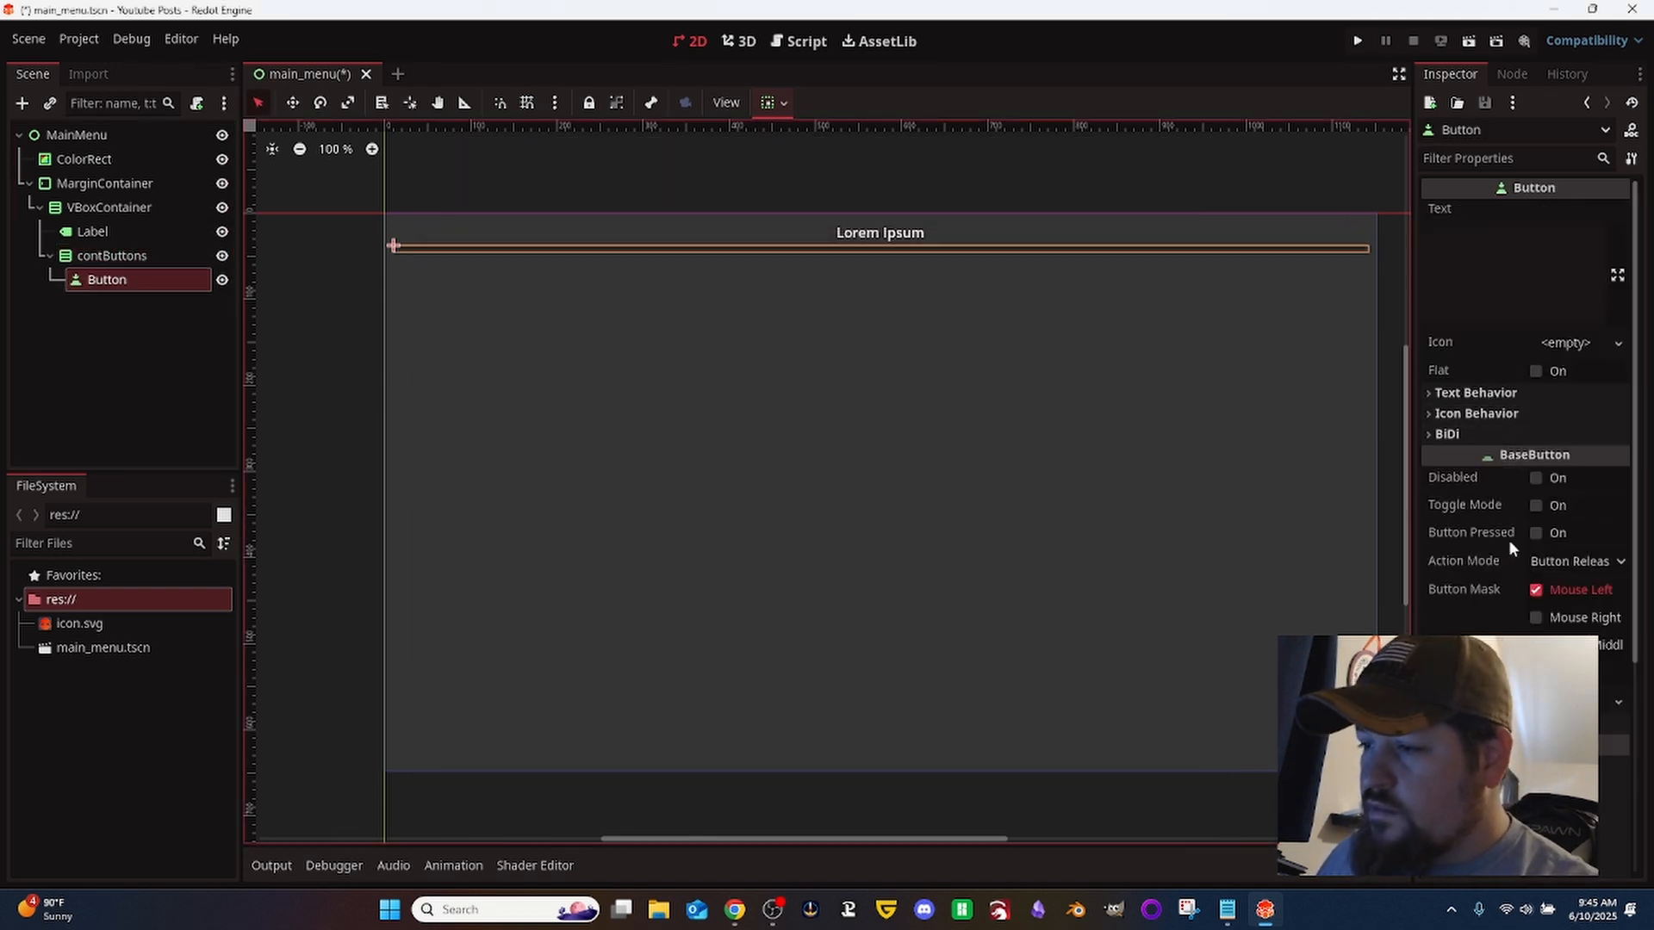
{"action": "scroll", "coordinate": [1532, 572], "scroll_direction": "down", "scroll_amount": 2}
{"action": "scroll", "coordinate": [1467, 325], "scroll_direction": "up", "scroll_amount": 2}
{"action": "left_click", "coordinate": [1514, 250]}
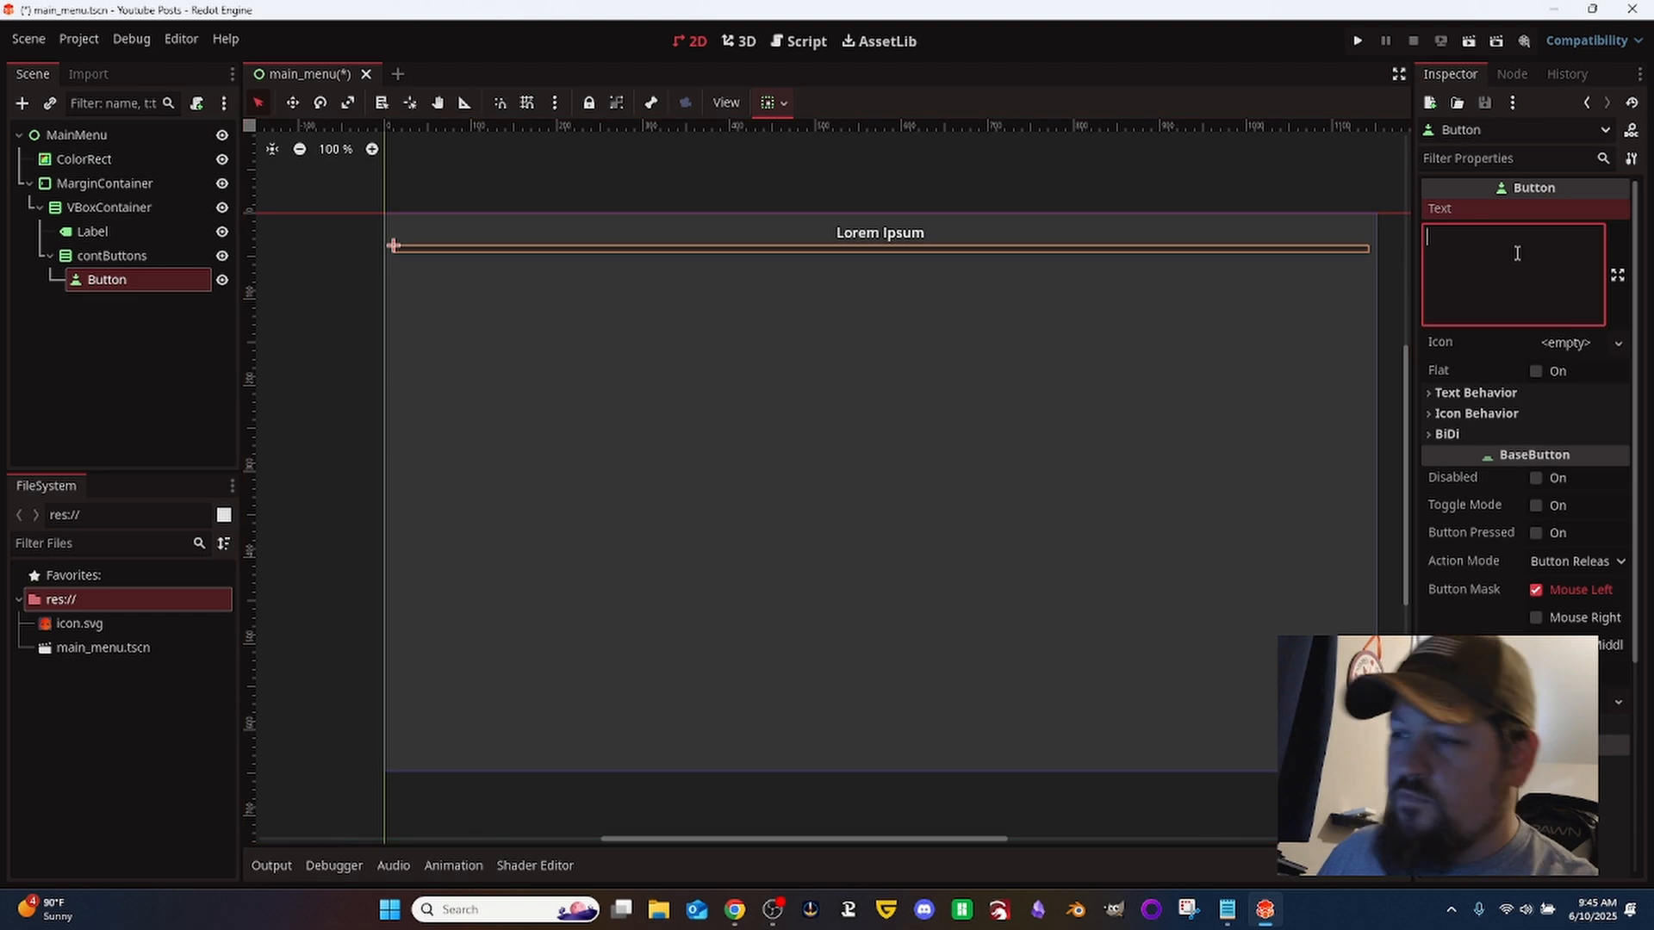
{"action": "type", "text": "Play"}
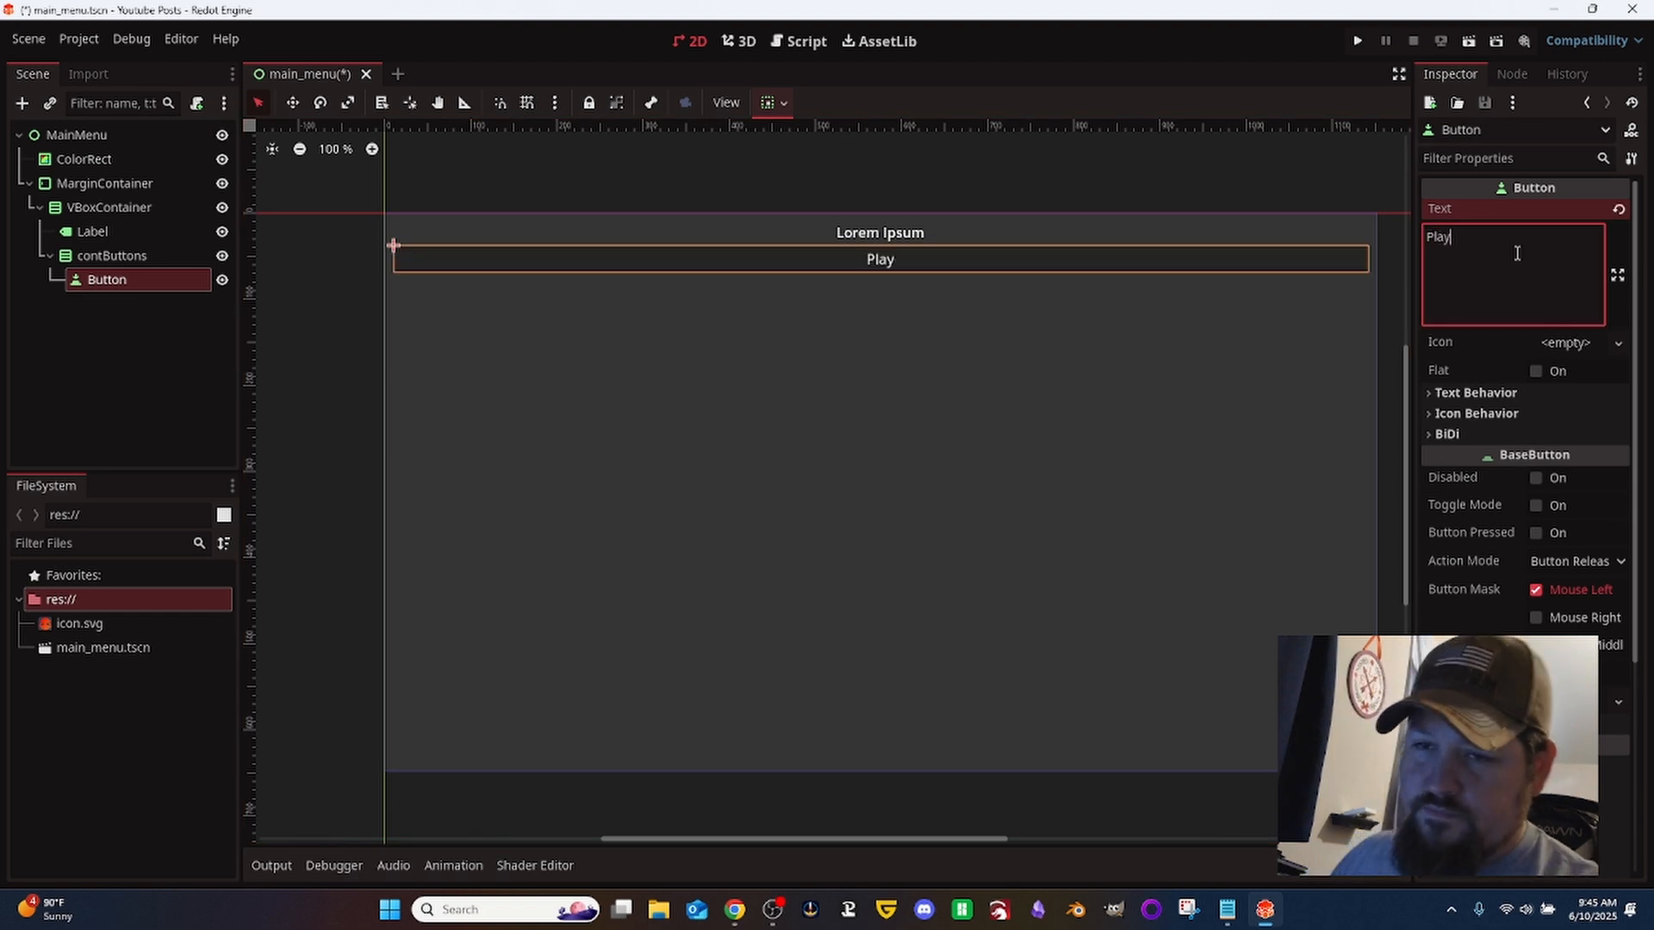
- Rename the Play button node to btnPlay
{"action": "left_click", "coordinate": [117, 256]}
{"action": "left_click", "coordinate": [116, 287]}
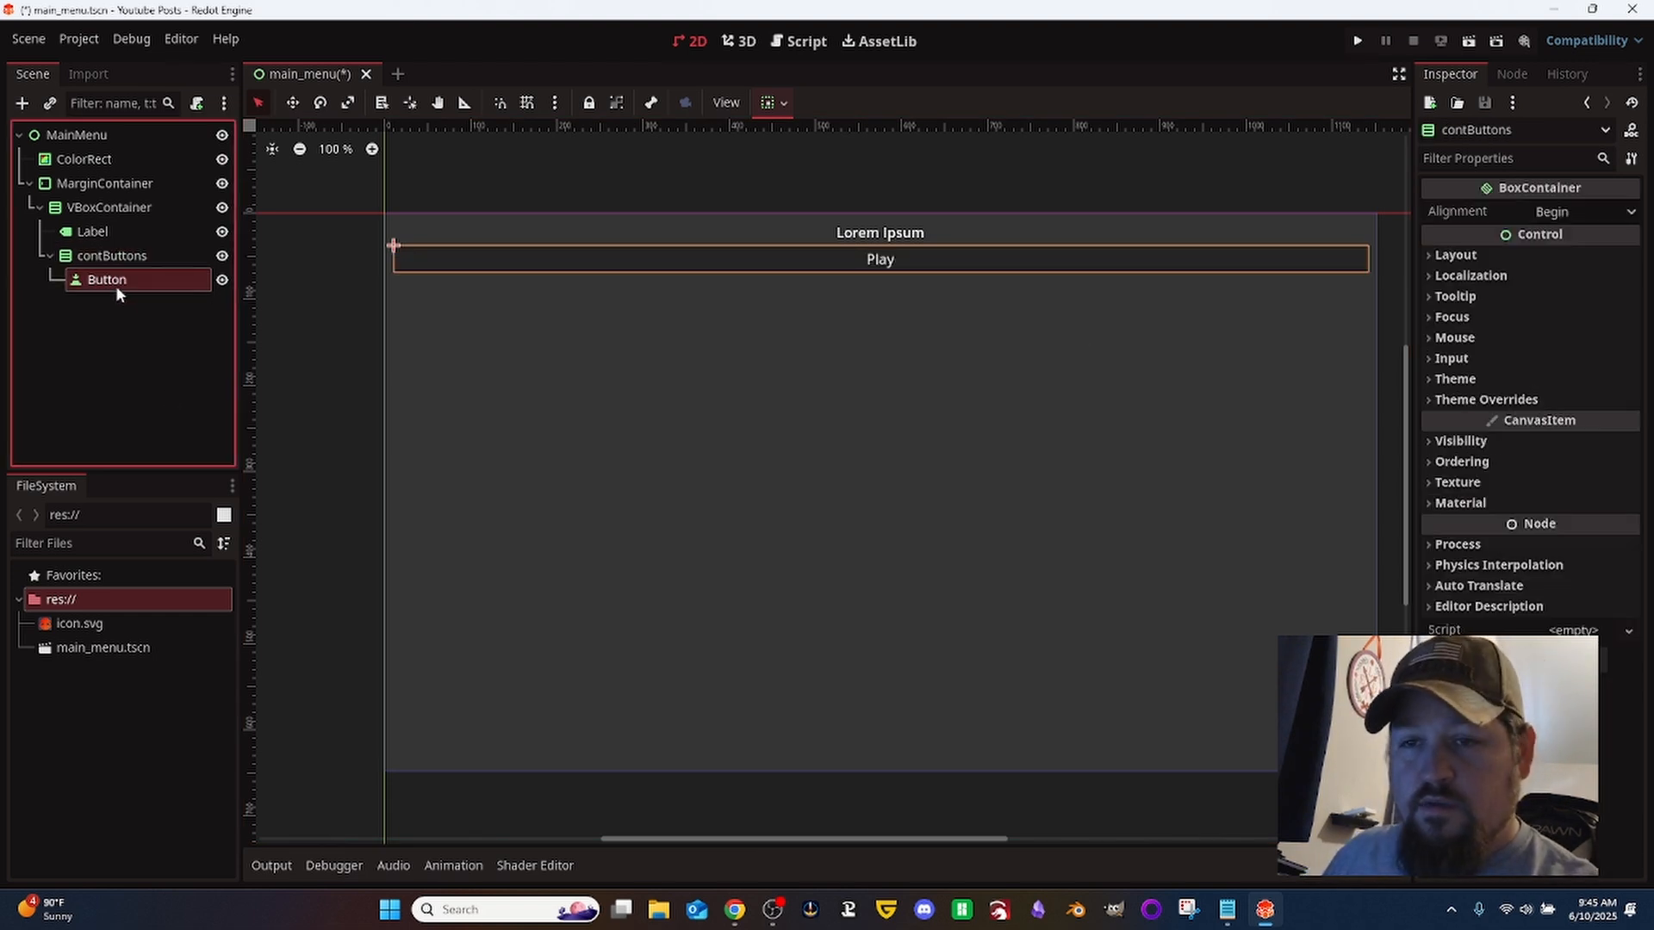
{"action": "left_click", "coordinate": [116, 286]}
{"action": "type", "text": "btnC"}
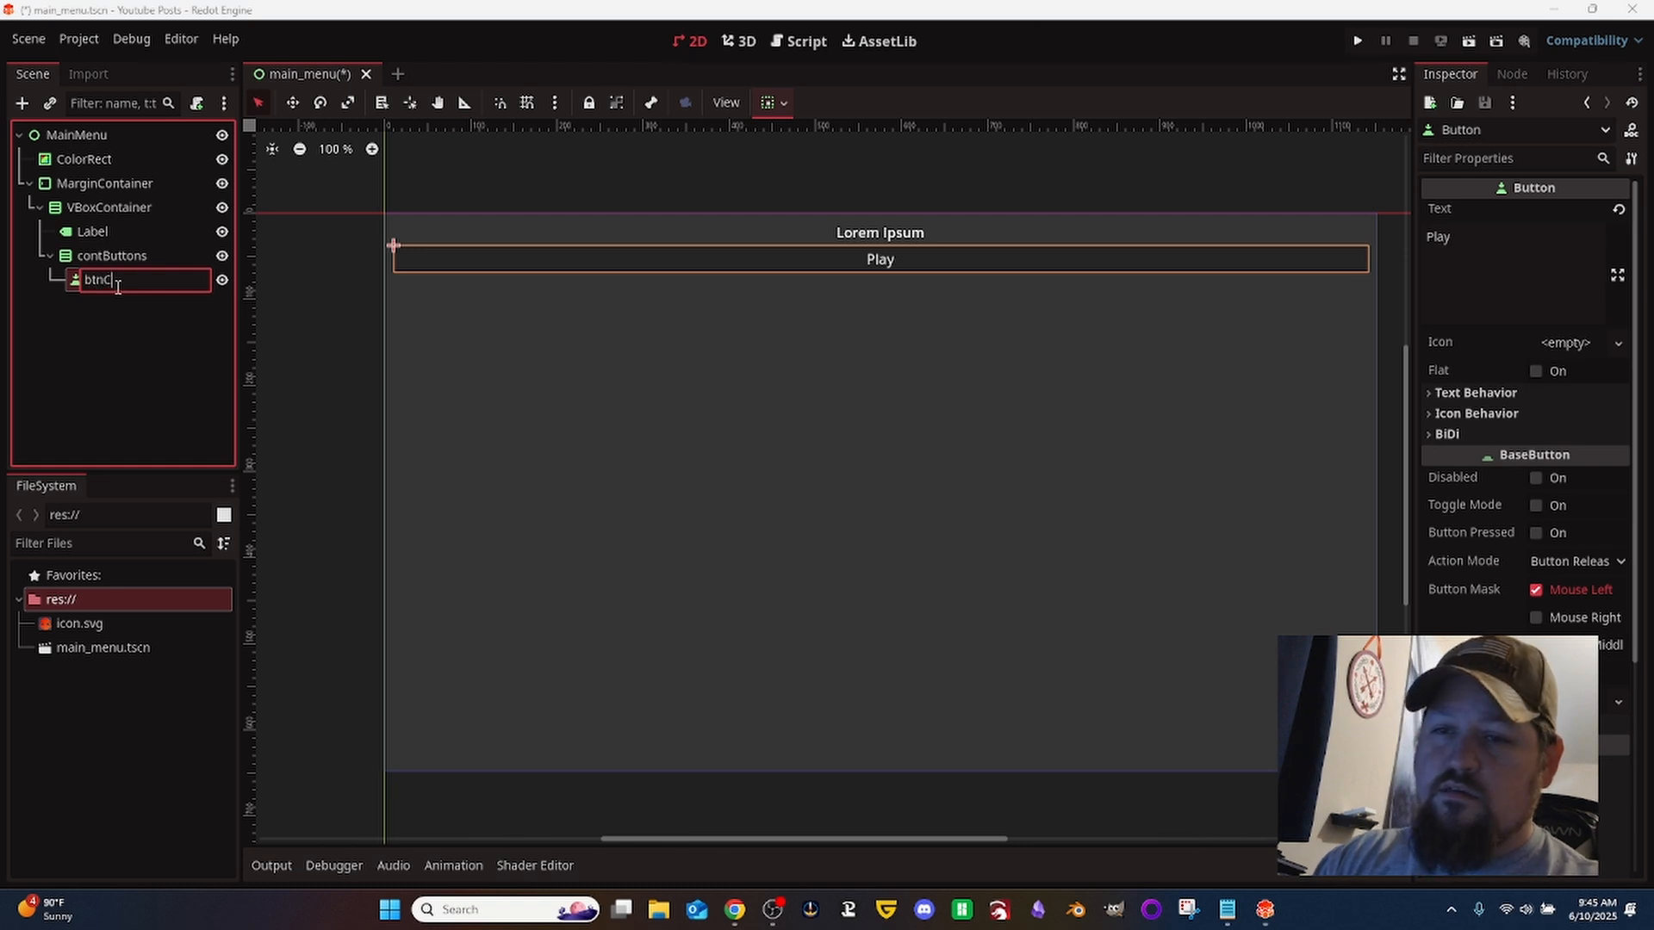
{"action": "key", "text": "BackSpace"}
{"action": "type", "text": "Play"}
{"action": "key", "text": "Return"}
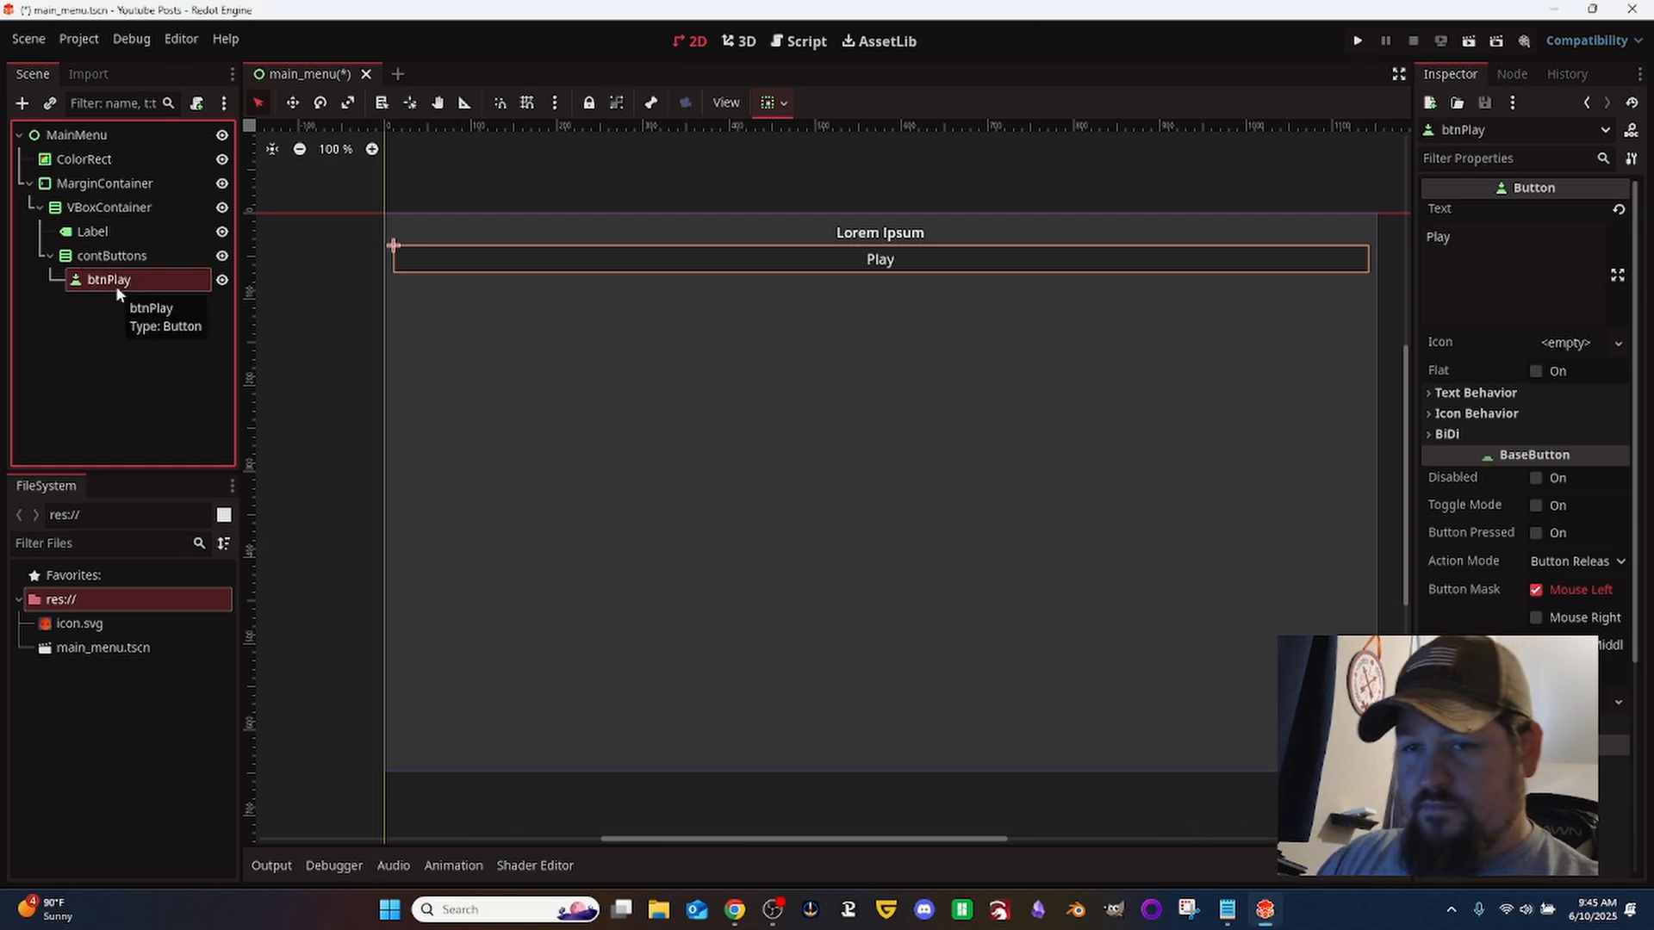
- Add a second Button node inside contButtons, alongside btnPlay
{"action": "key", "text": "Up"}
{"action": "key", "text": "ctrl+a"}
{"action": "type", "text": "but"}
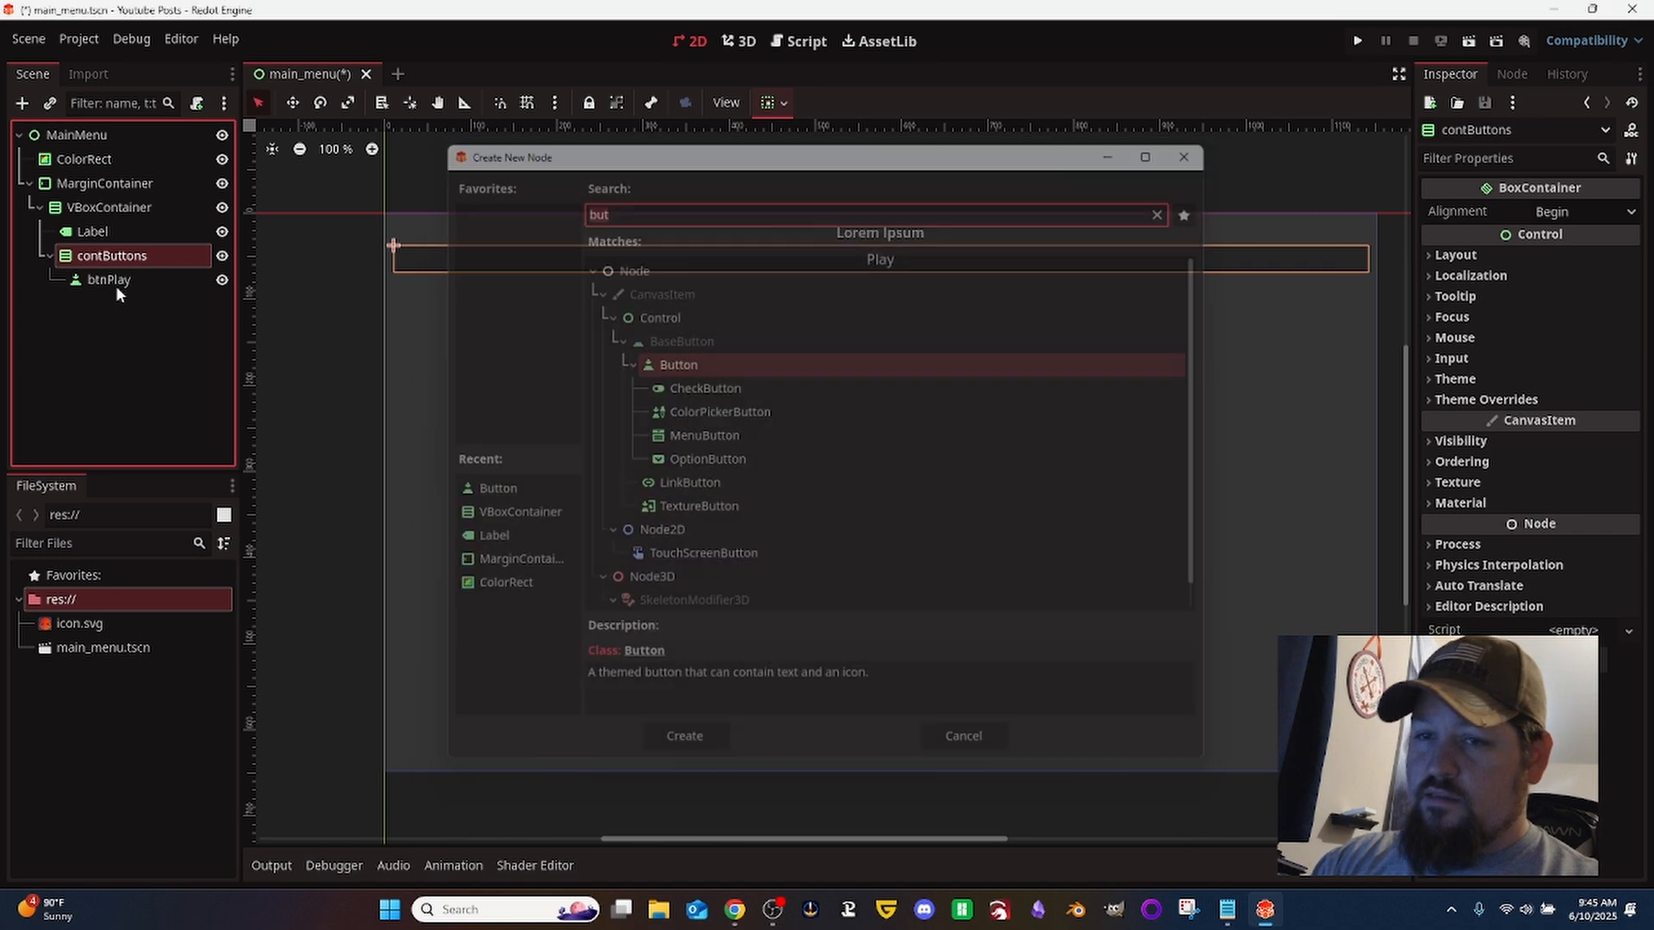
{"action": "key", "text": "Return"}
- Rename the new button node to btnExit and set its text to "Exit"
{"action": "key", "text": "F2"}
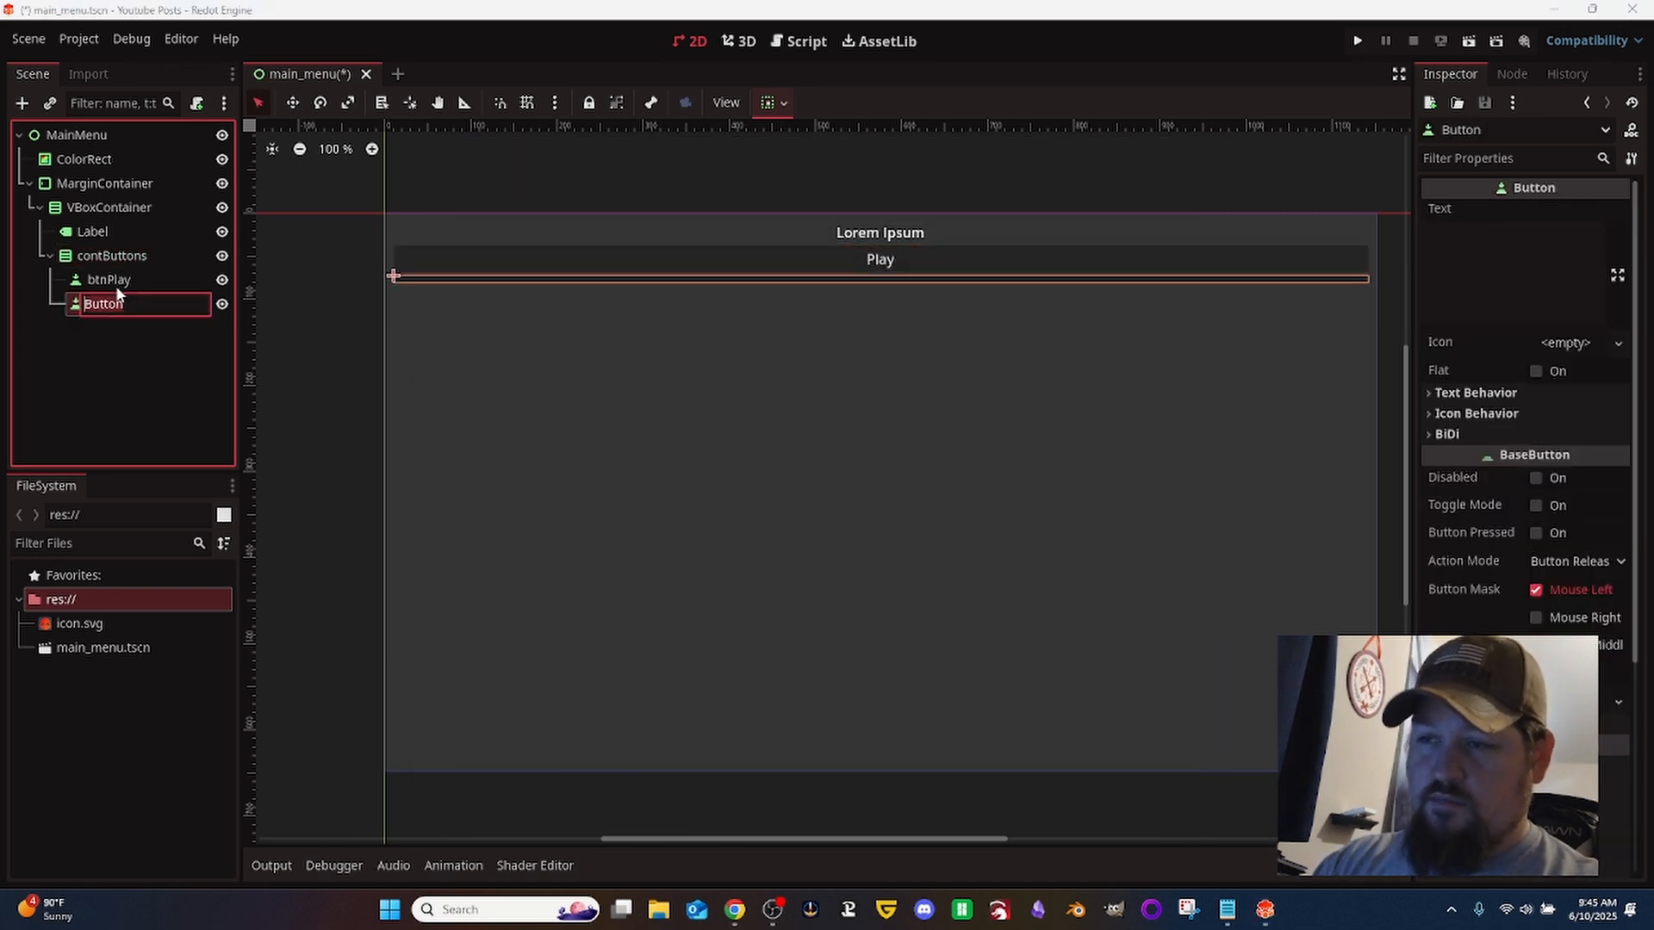
{"action": "type", "text": "btn"}
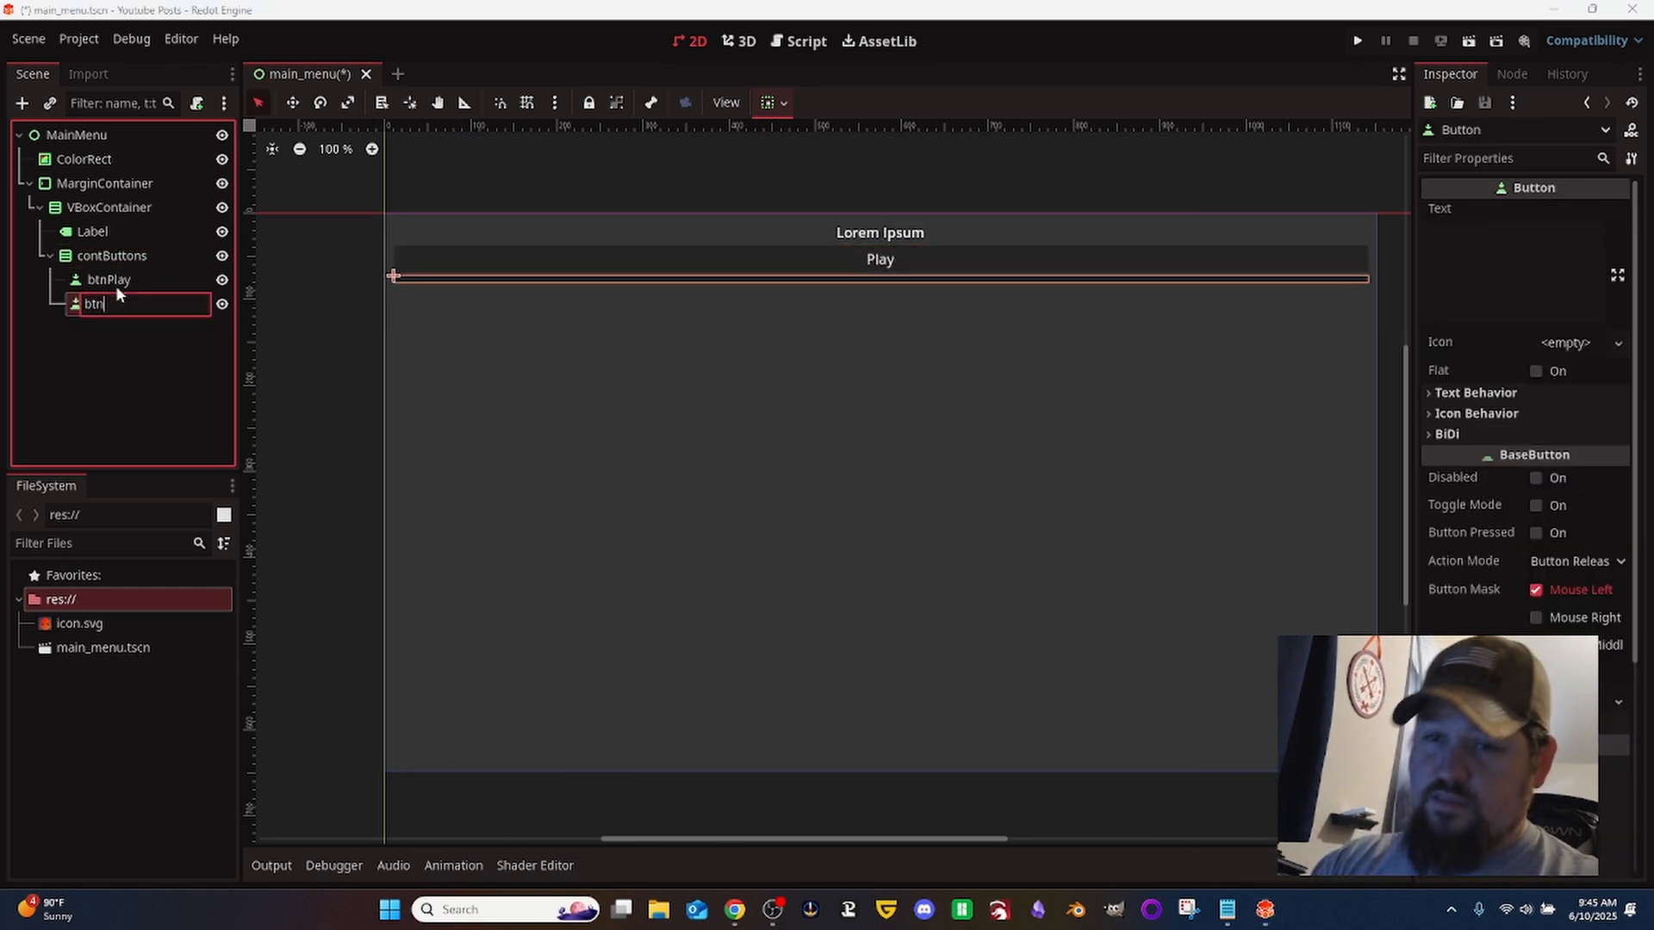
{"action": "type", "text": "Exit"}
{"action": "key", "text": "Return"}
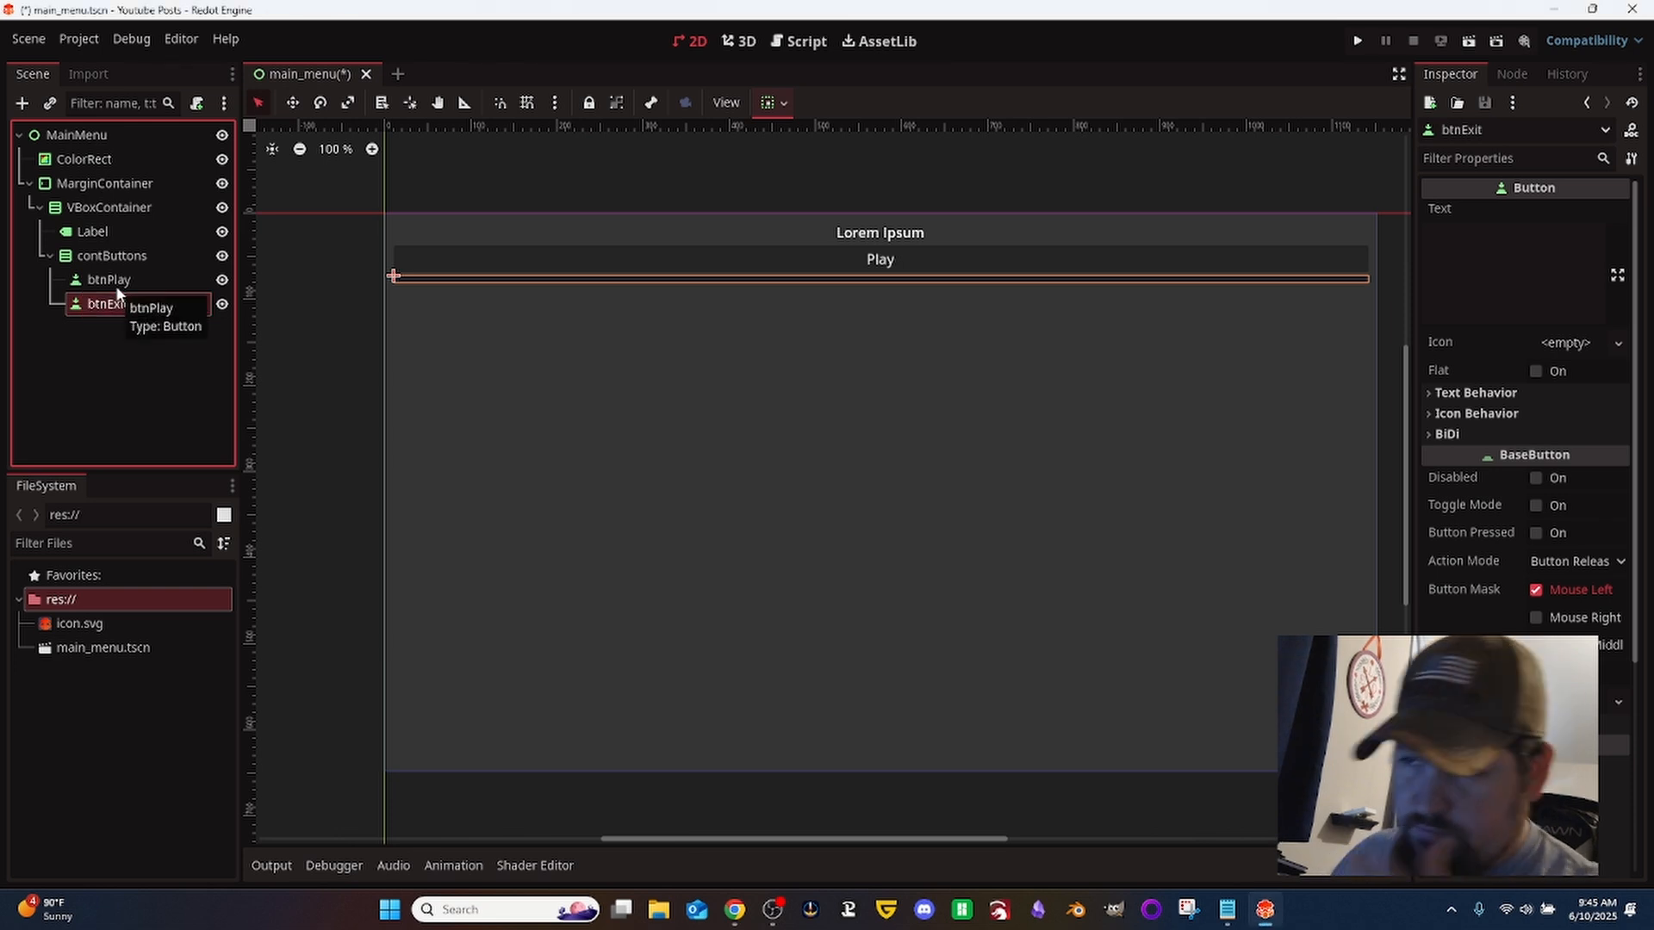
{"action": "left_click", "coordinate": [1522, 244]}
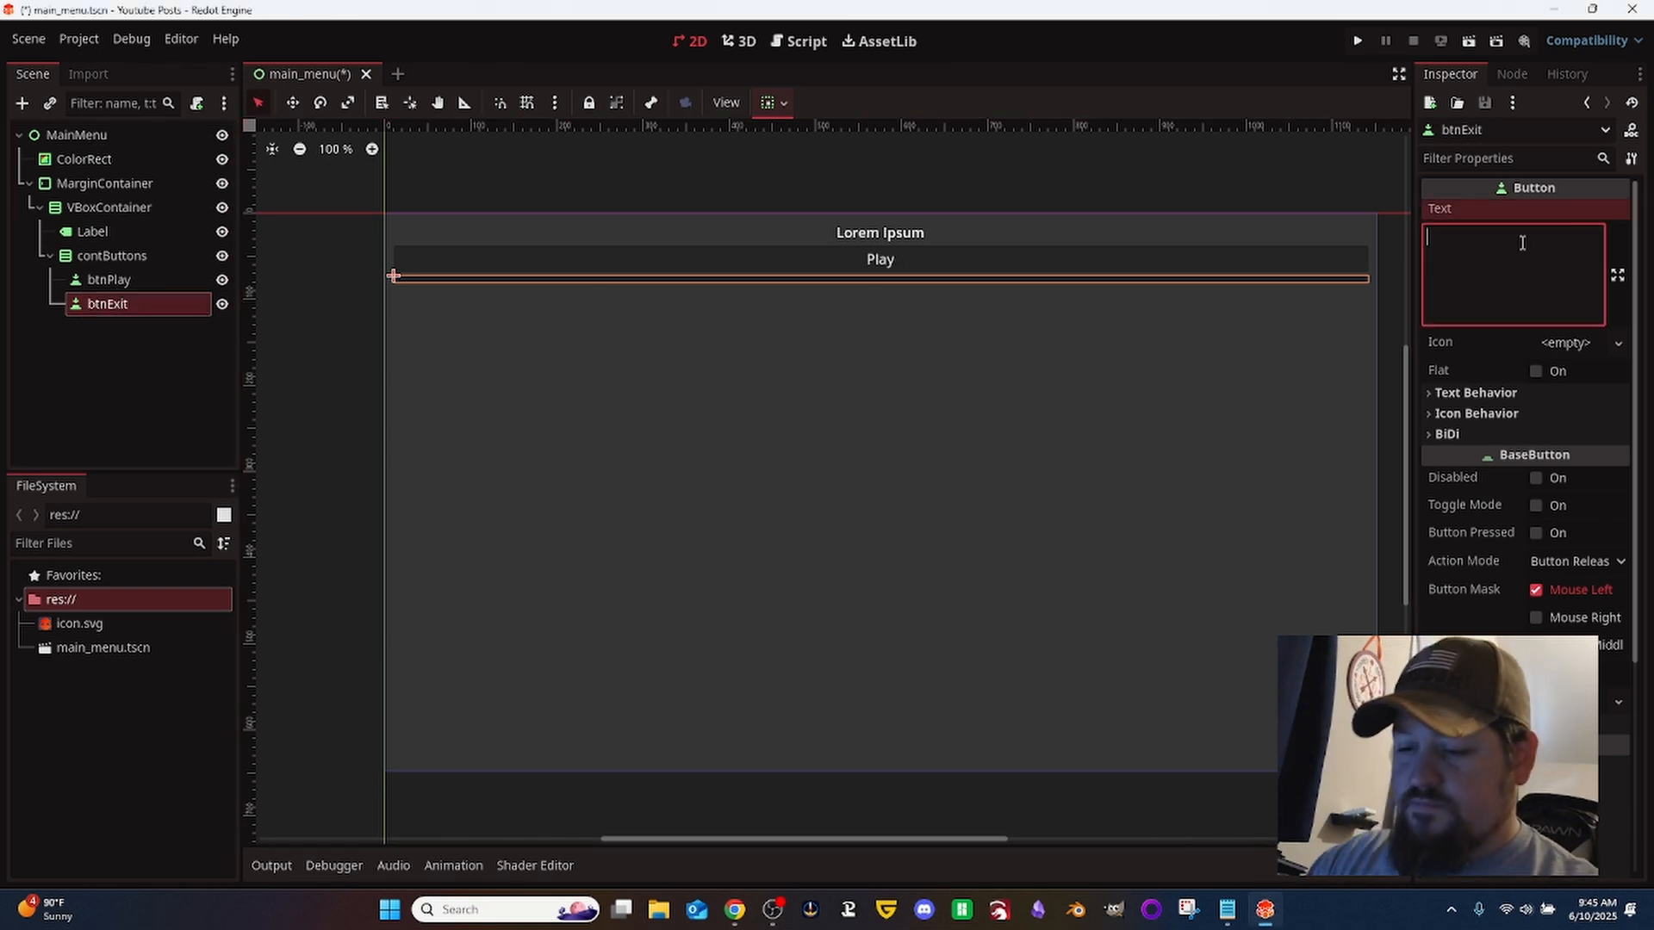
{"action": "type", "text": "Exit"}
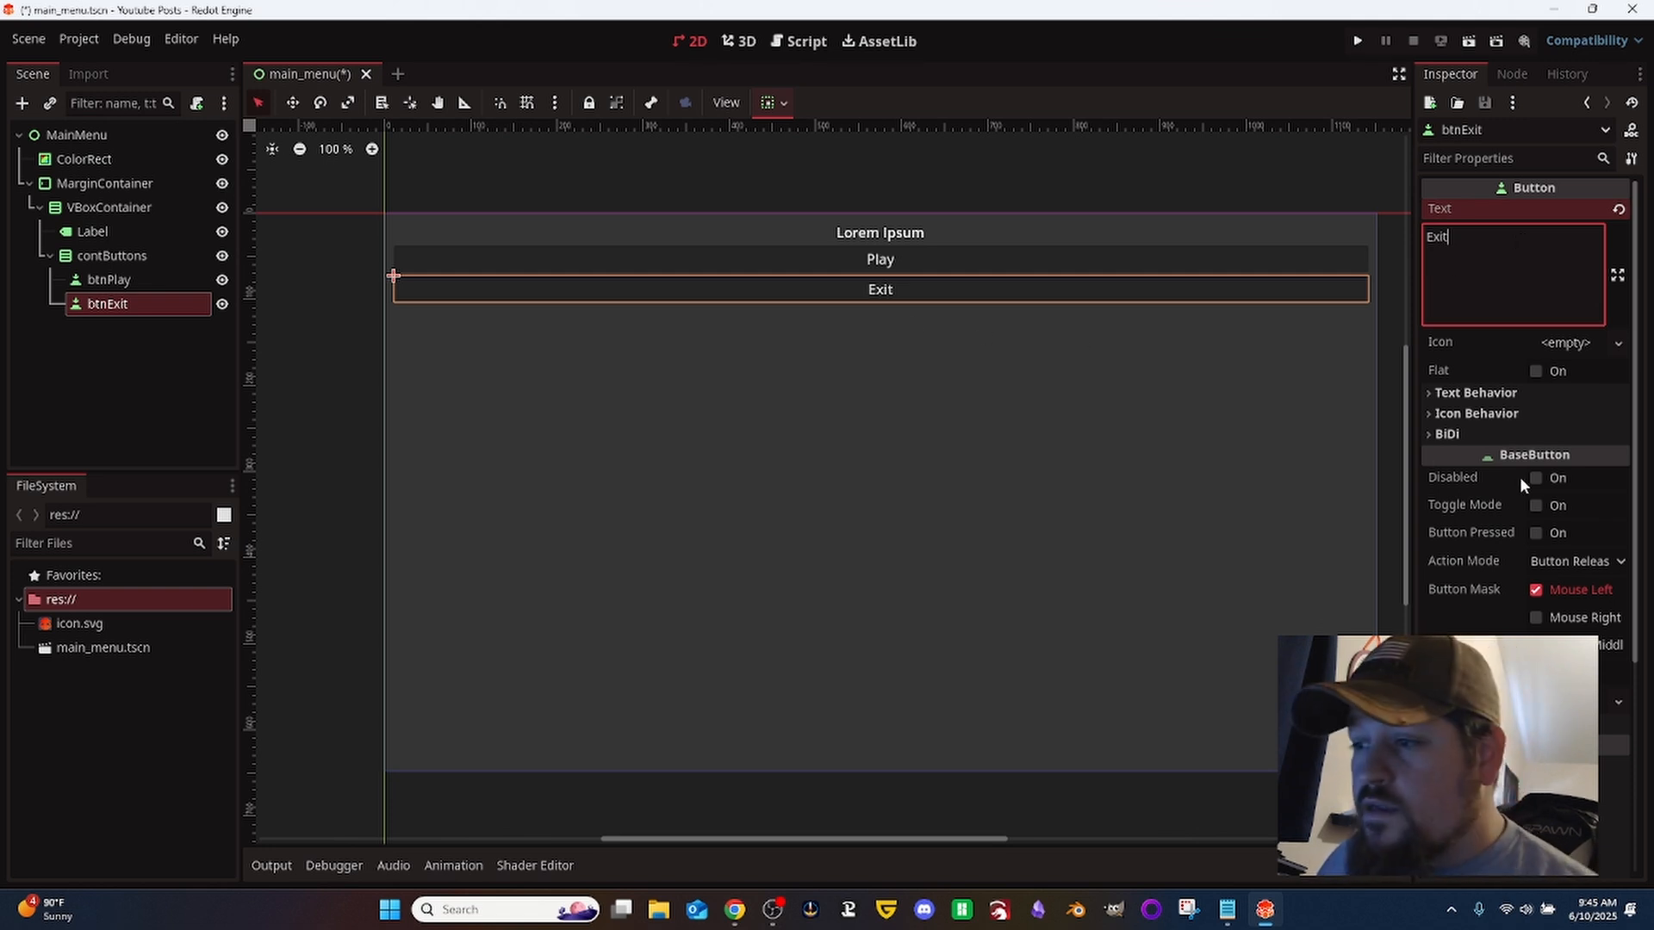
- Set btnExit's horizontal and vertical container sizing to Shrink Center
{"action": "scroll", "coordinate": [1523, 495], "scroll_direction": "down", "scroll_amount": 3}
{"action": "left_click", "coordinate": [1521, 510]}
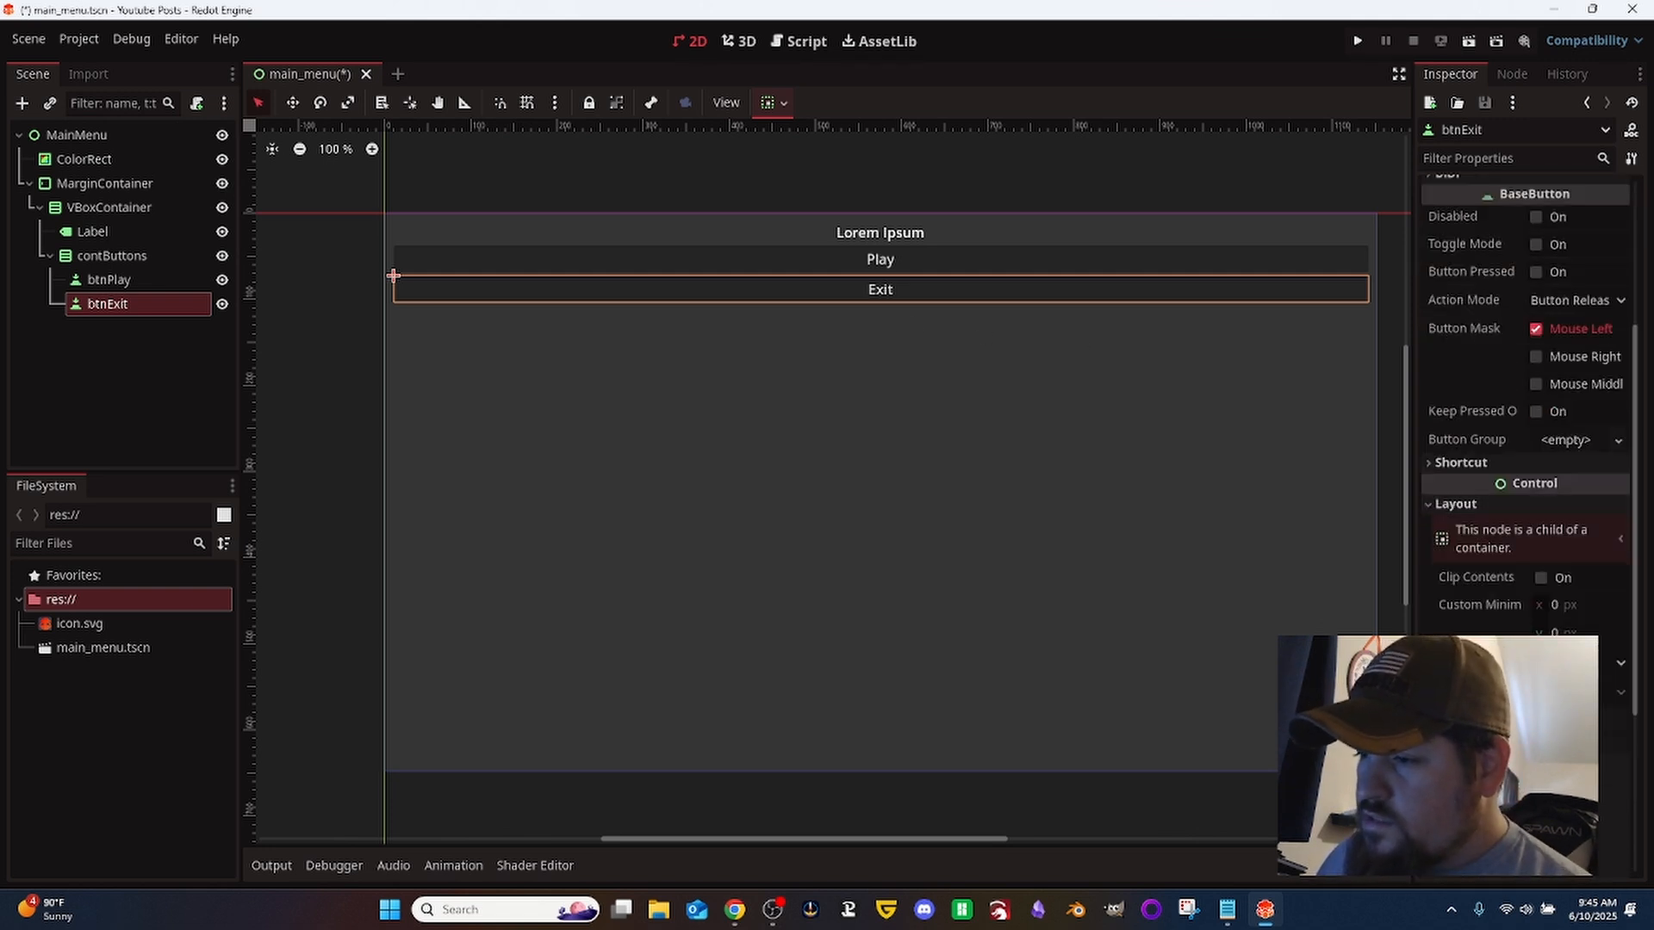
{"action": "scroll", "coordinate": [1524, 413], "scroll_direction": "down", "scroll_amount": 2}
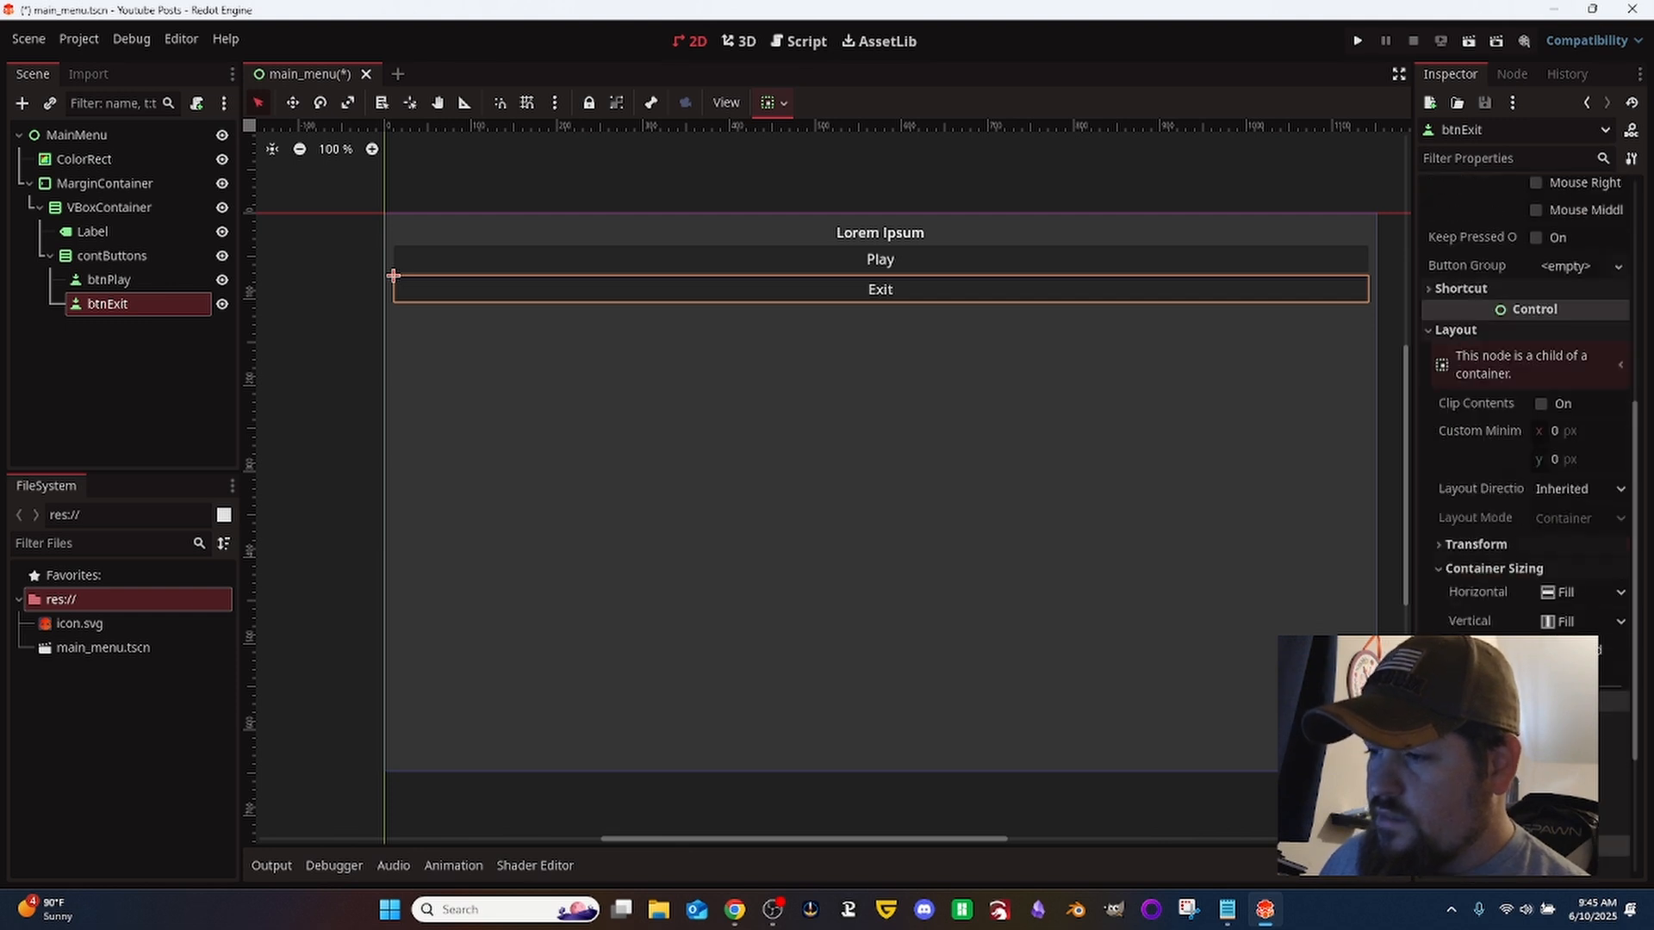
{"action": "left_click", "coordinate": [1570, 589]}
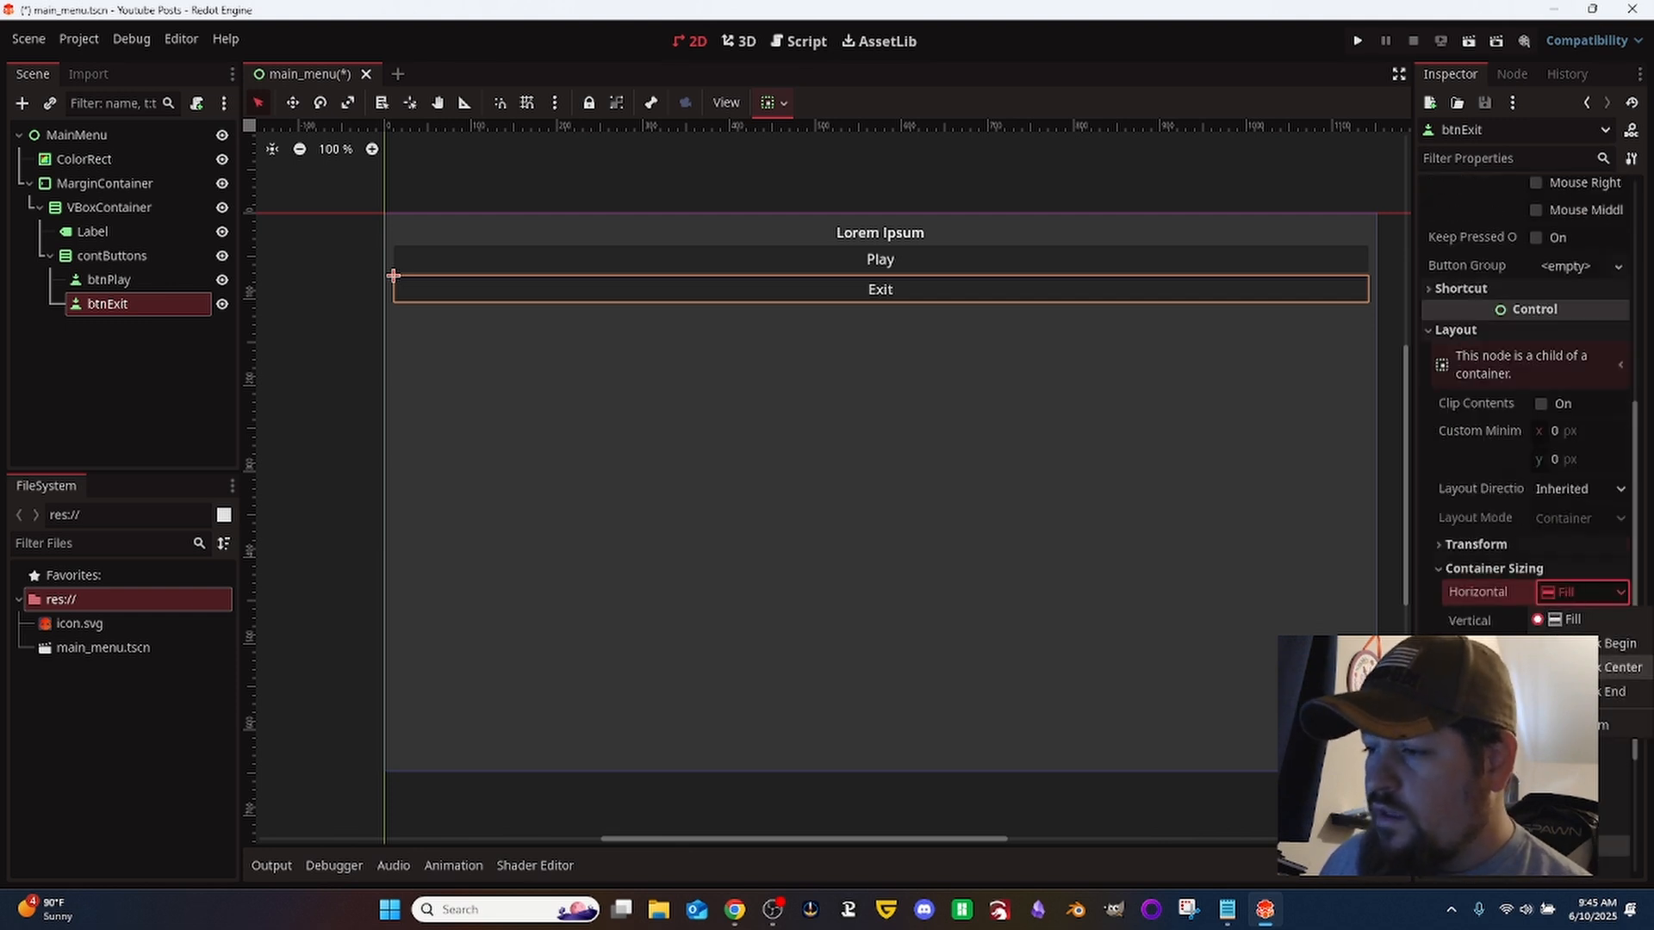
{"action": "left_click", "coordinate": [1612, 668]}
{"action": "left_click", "coordinate": [1583, 620]}
{"action": "left_click", "coordinate": [1612, 696]}
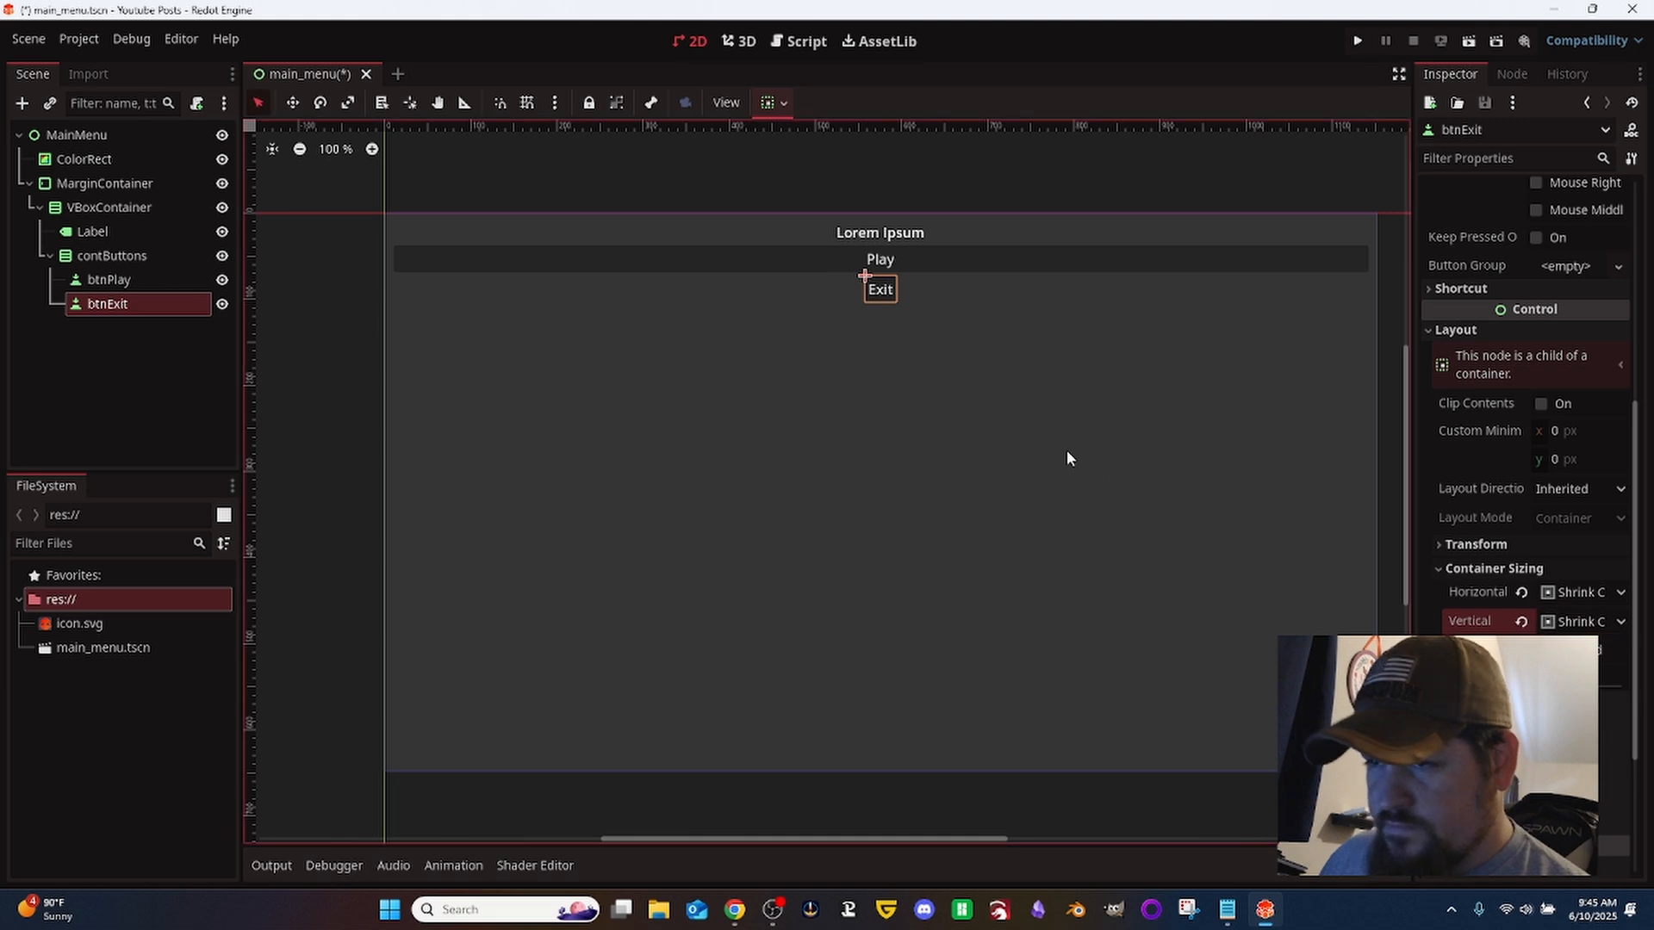
- Set btnExit's custom minimum size to 150 px in x and 45 px in y
{"action": "left_click", "coordinate": [1590, 426]}
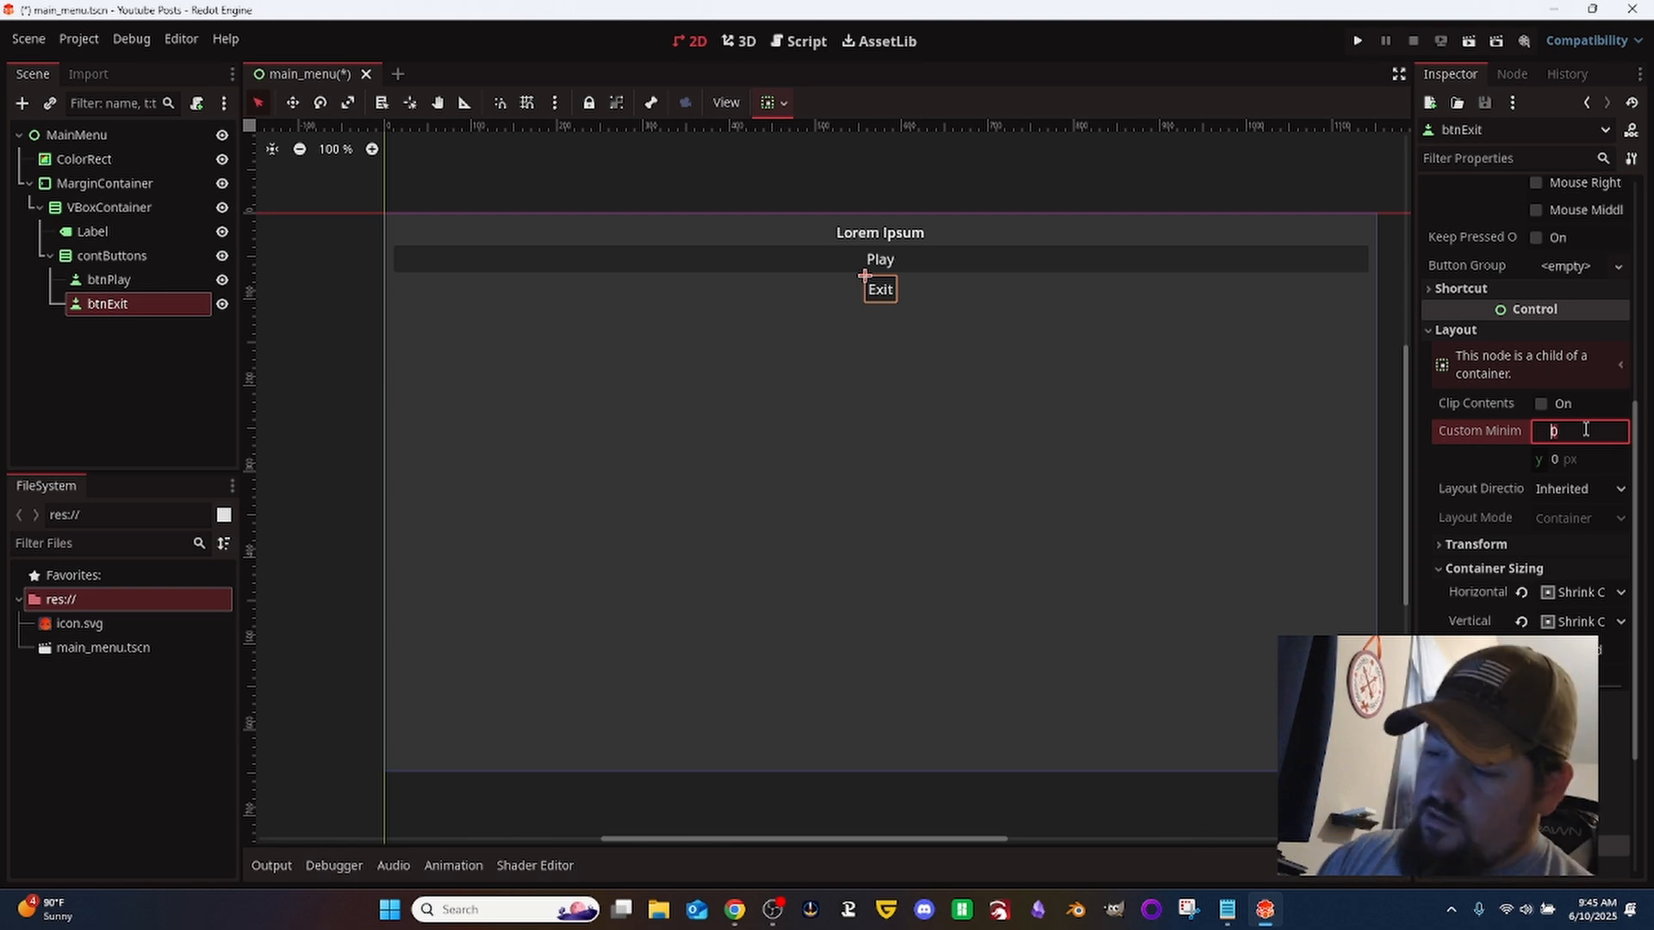
{"action": "type", "text": "150"}
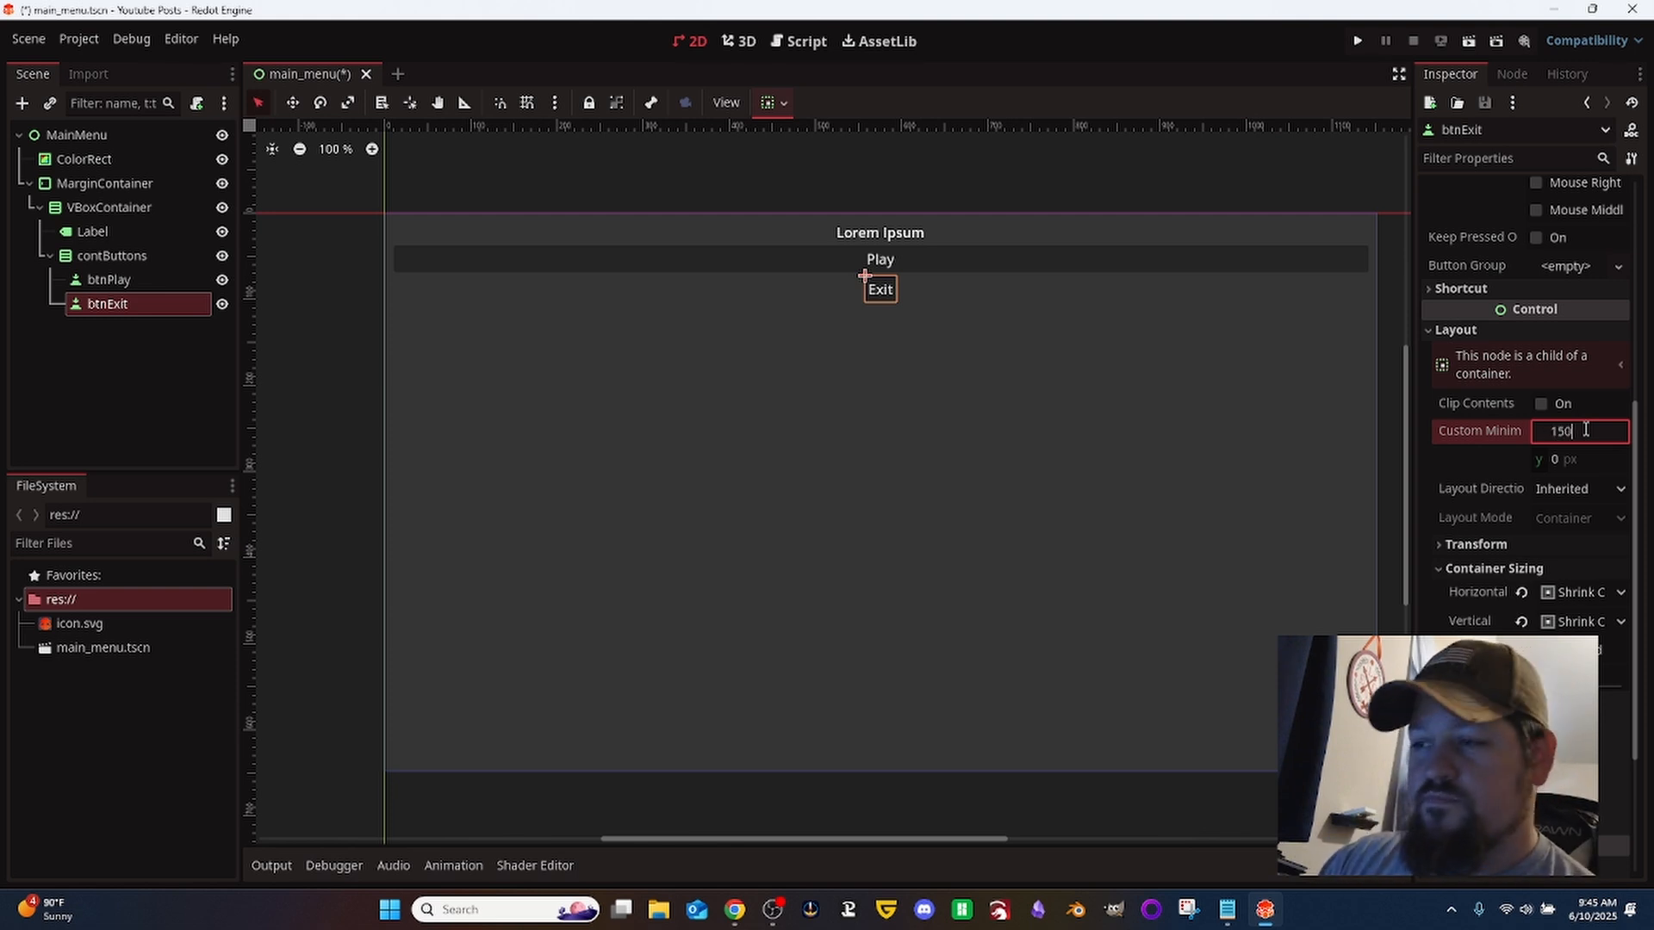
{"action": "key", "text": "Return"}
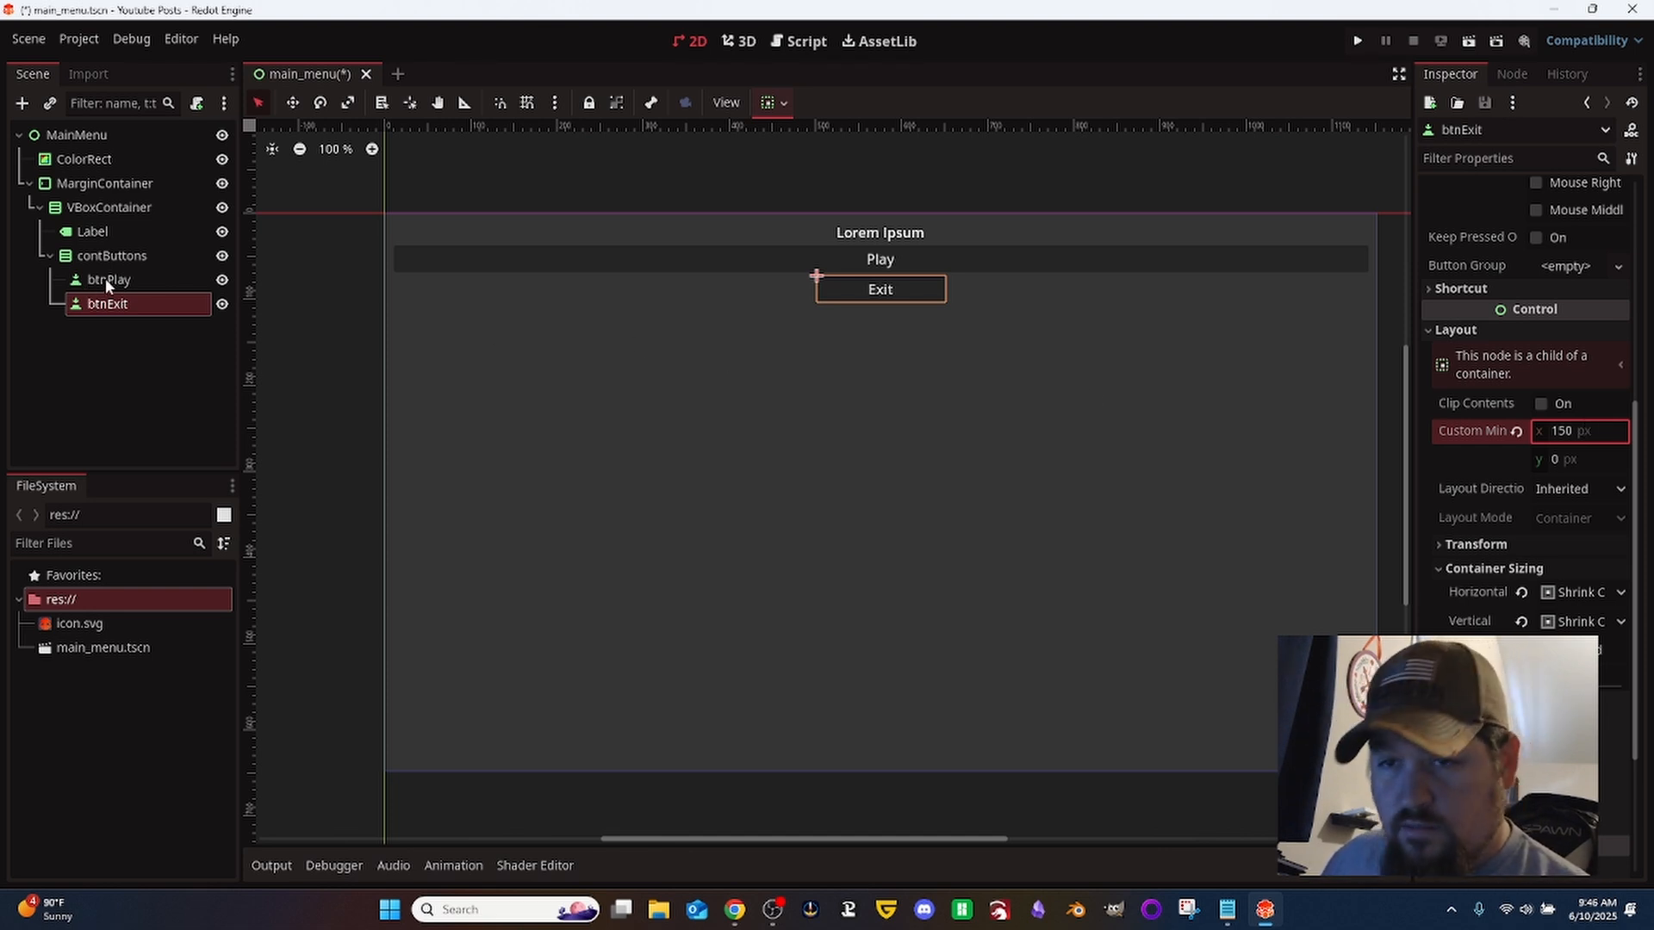
{"action": "left_click", "coordinate": [1573, 465]}
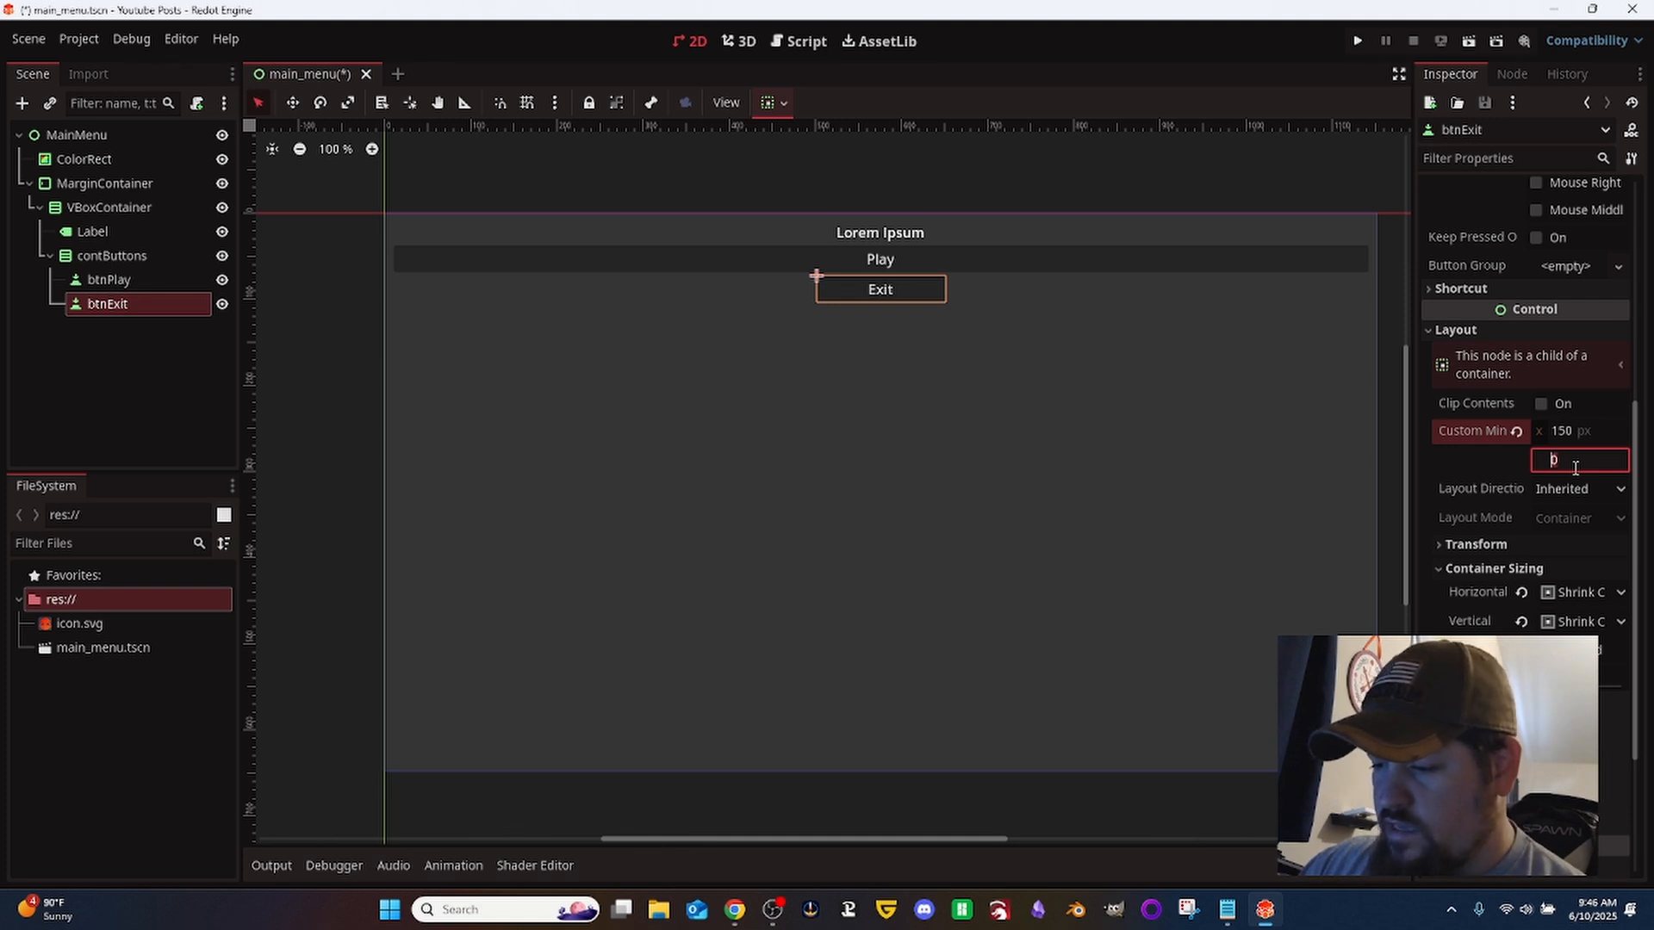
{"action": "type", "text": "45"}
{"action": "key", "text": "Return"}
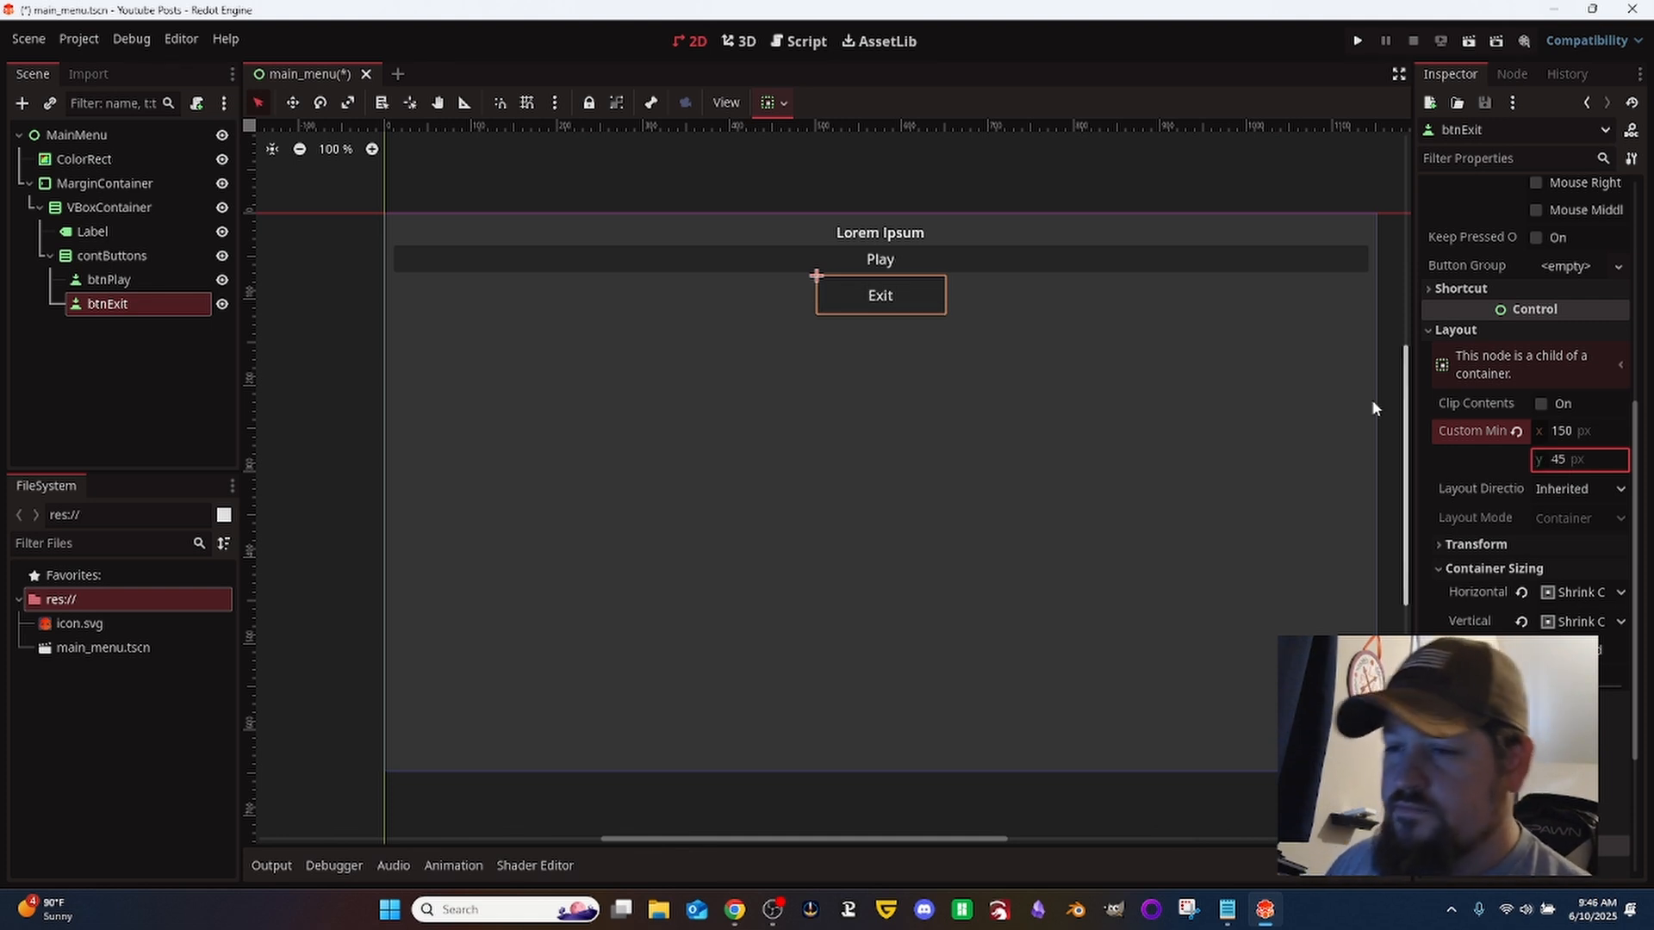
- Set btnPlay's custom minimum size to 150 px in x and 45 px in y
{"action": "left_click", "coordinate": [120, 281]}
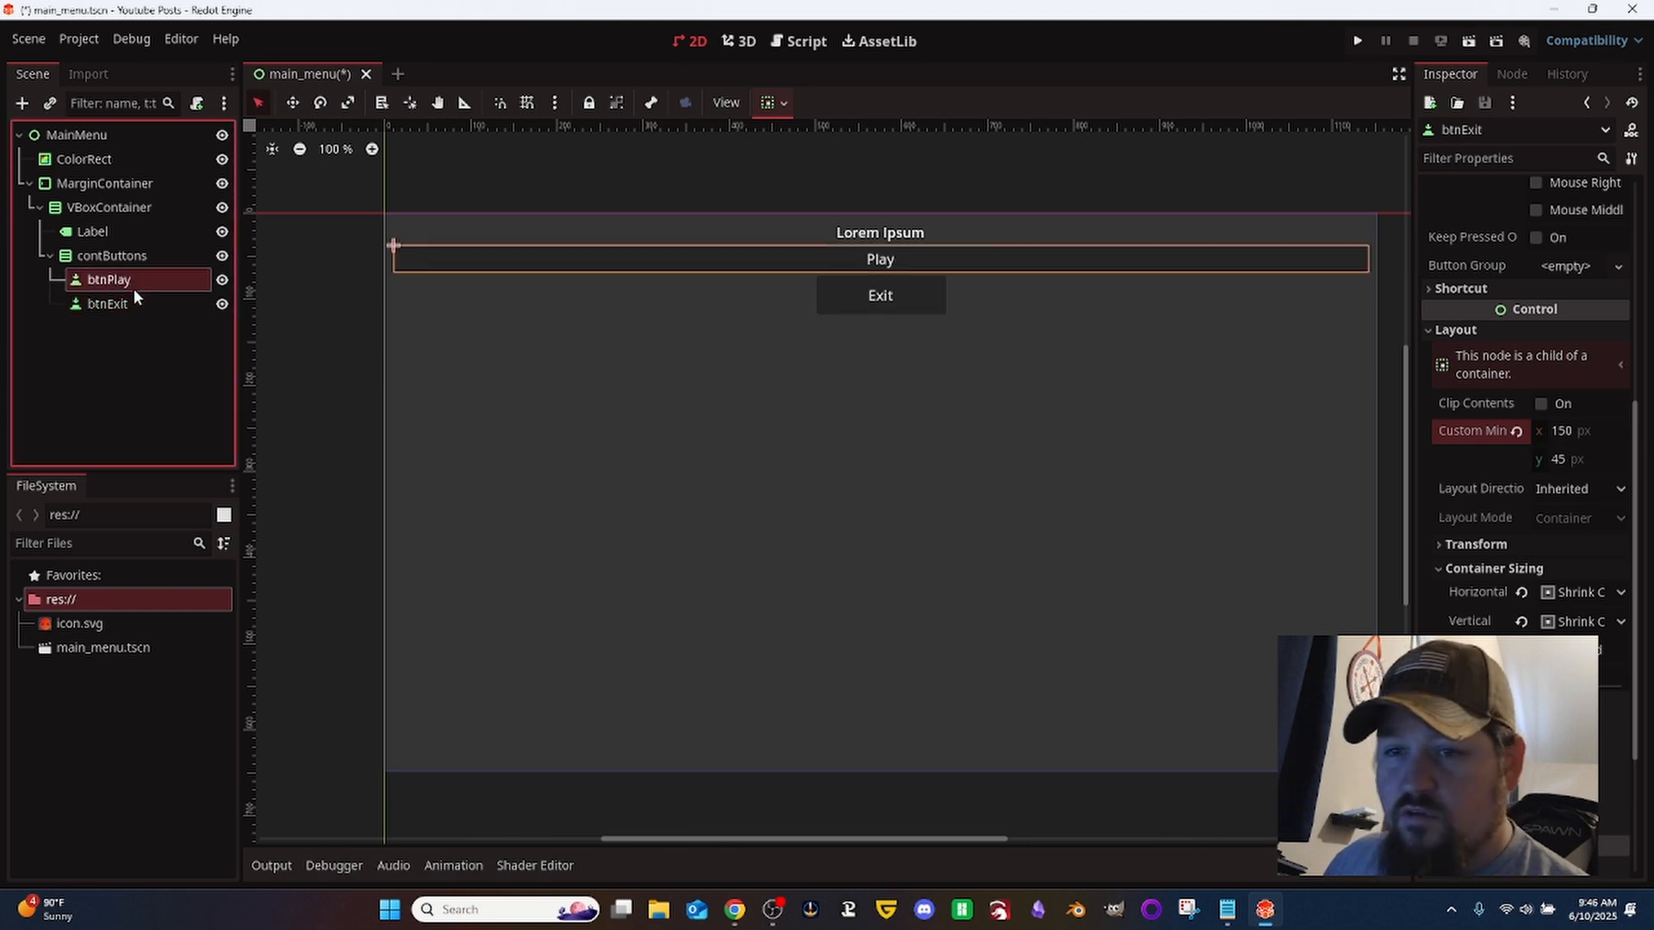
{"action": "scroll", "coordinate": [1536, 544], "scroll_direction": "down", "scroll_amount": 3}
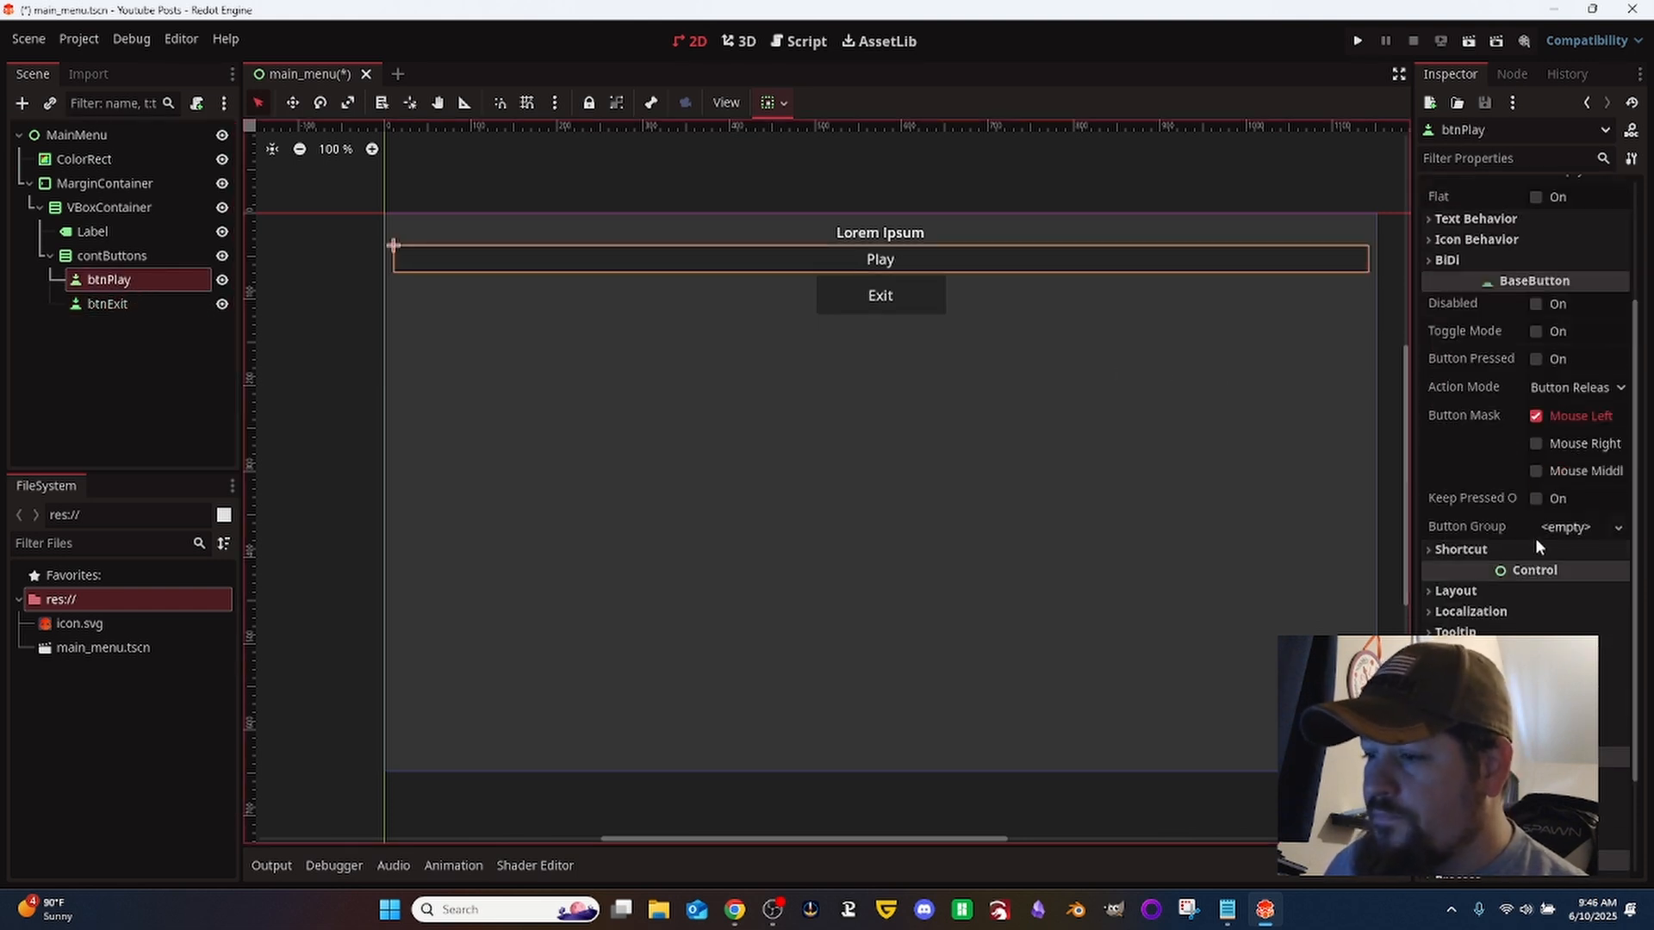
{"action": "left_click", "coordinate": [1509, 593]}
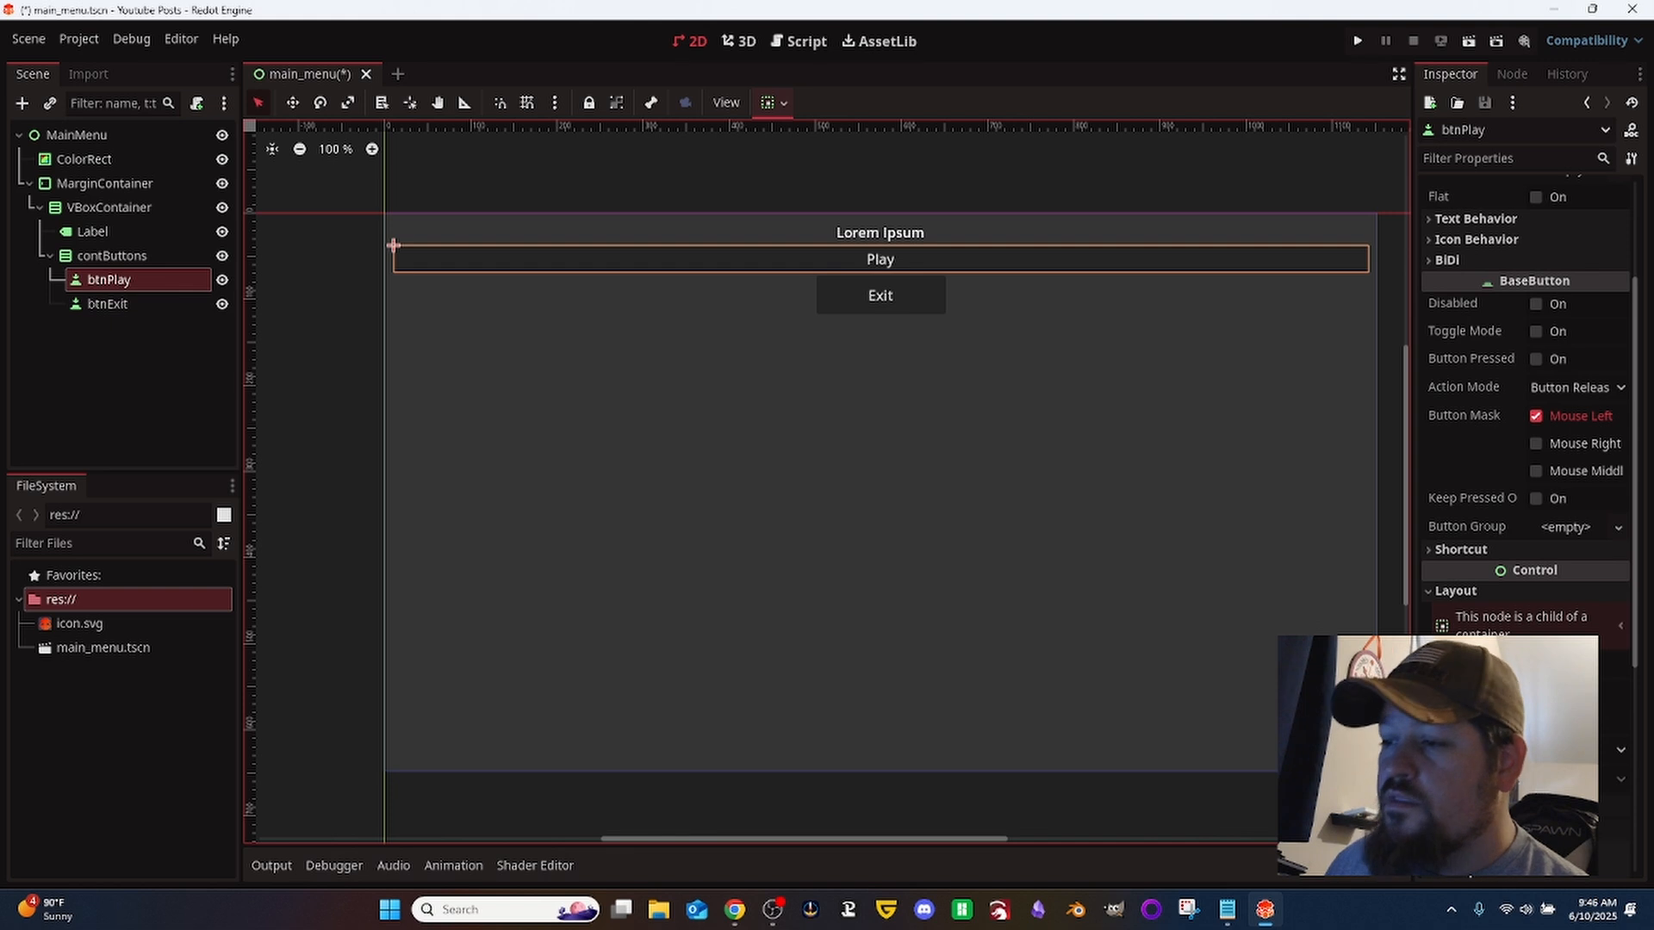
{"action": "left_click", "coordinate": [1574, 692]}
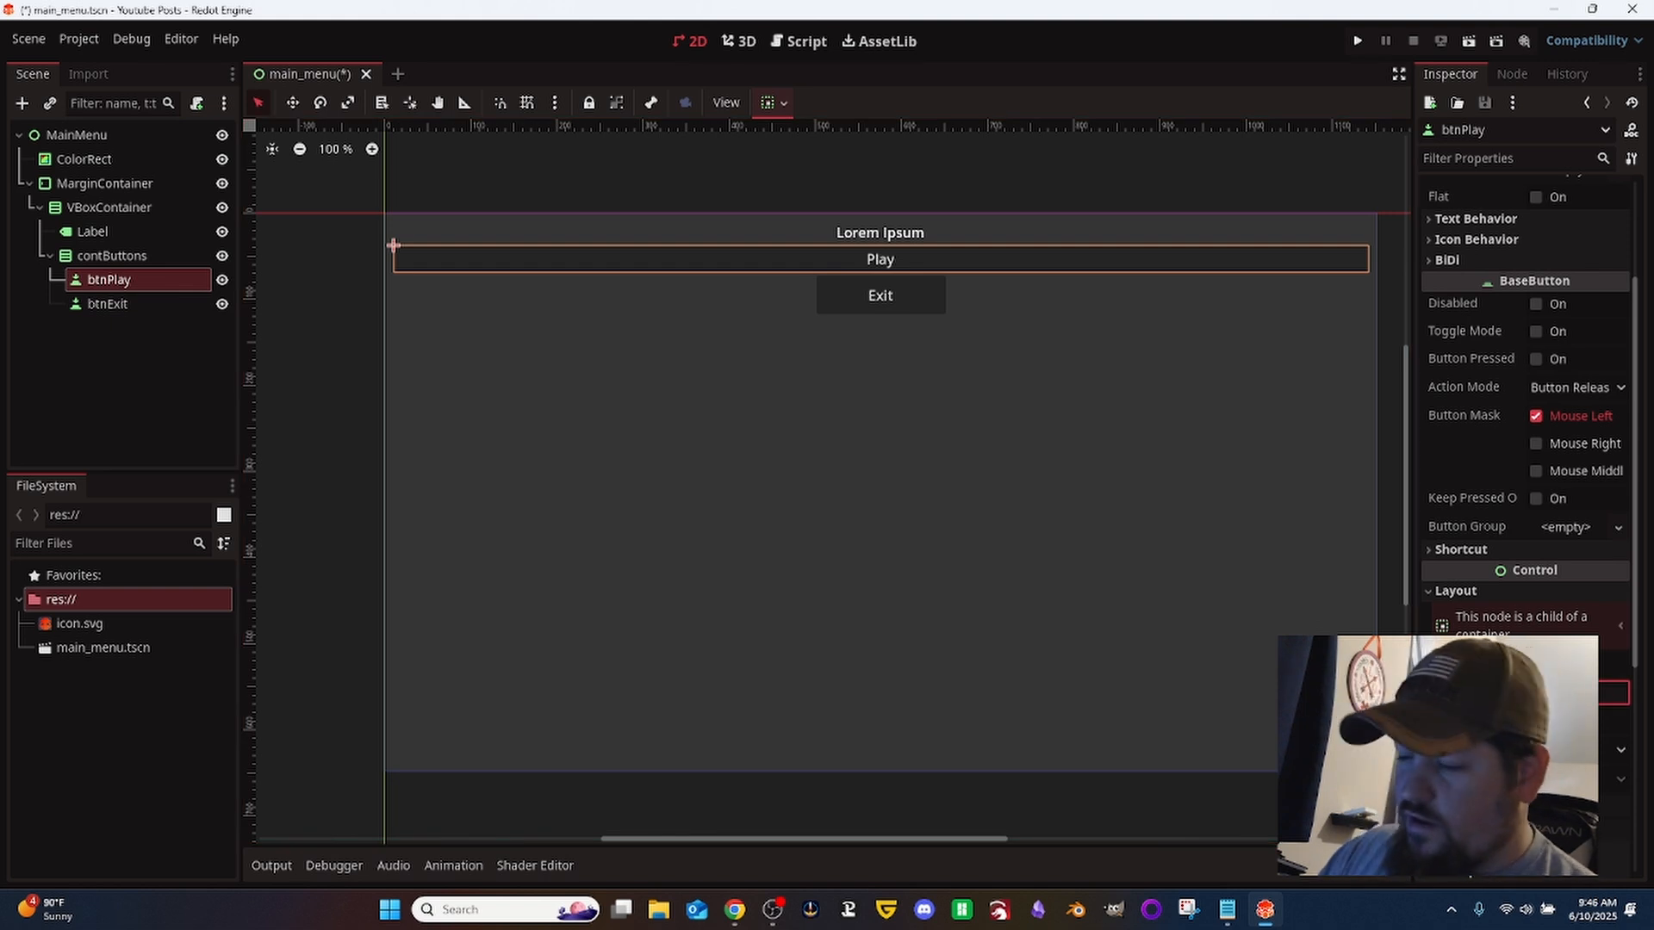
{"action": "key", "text": "Tab"}
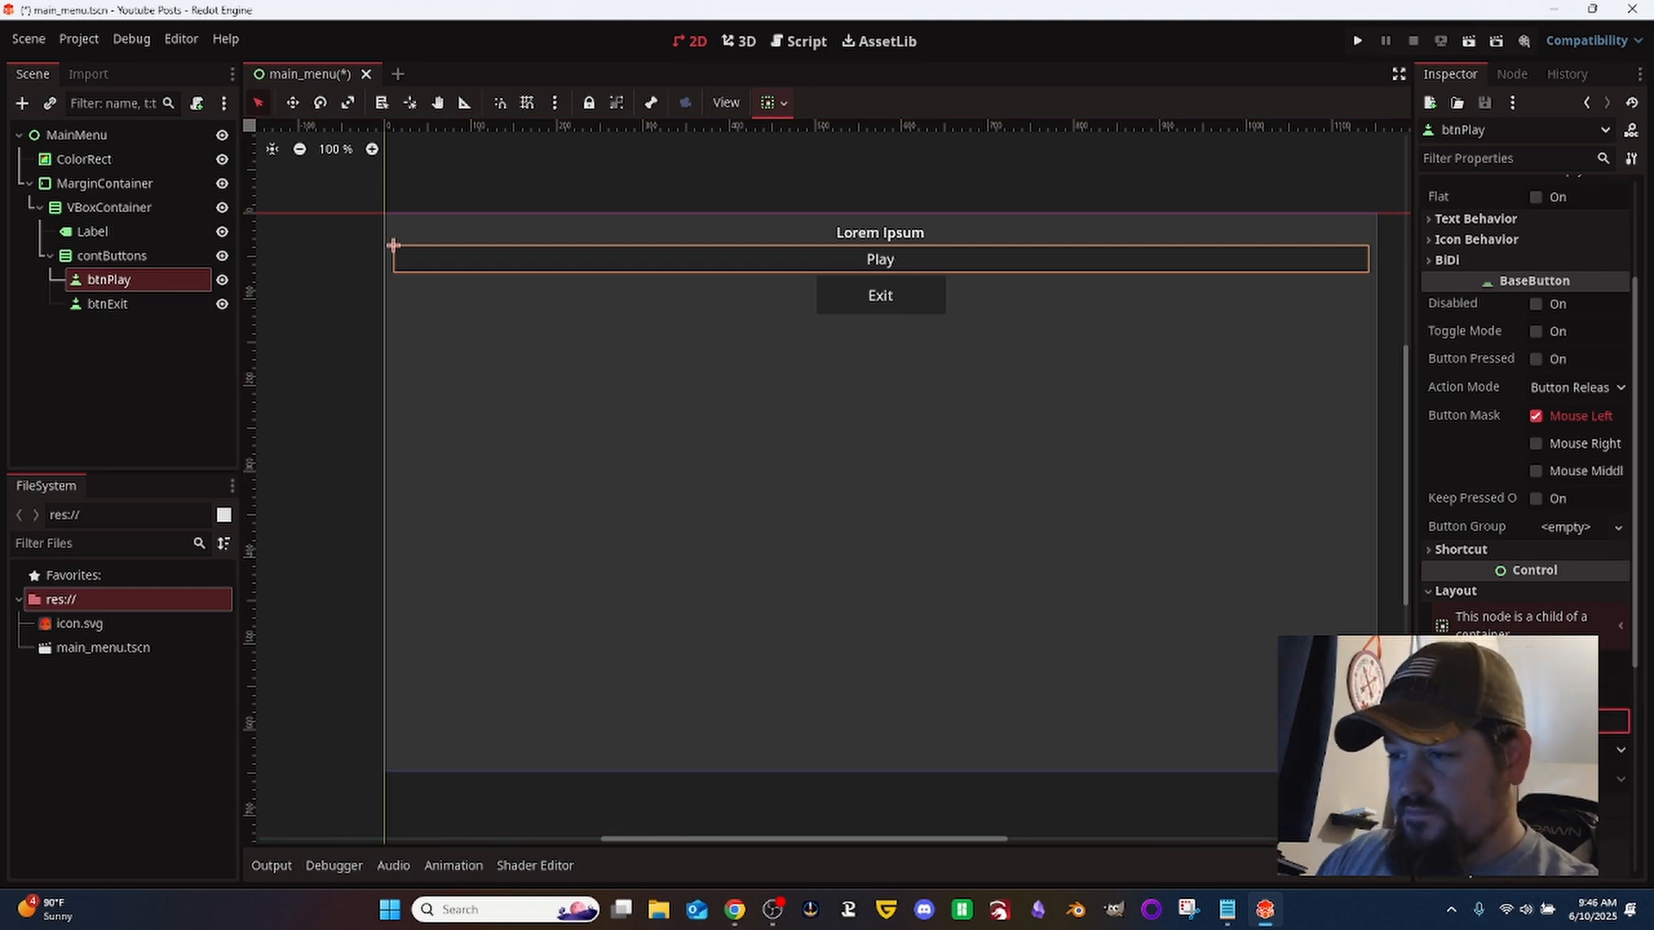
{"action": "type", "text": "45"}
{"action": "key", "text": "Tab"}
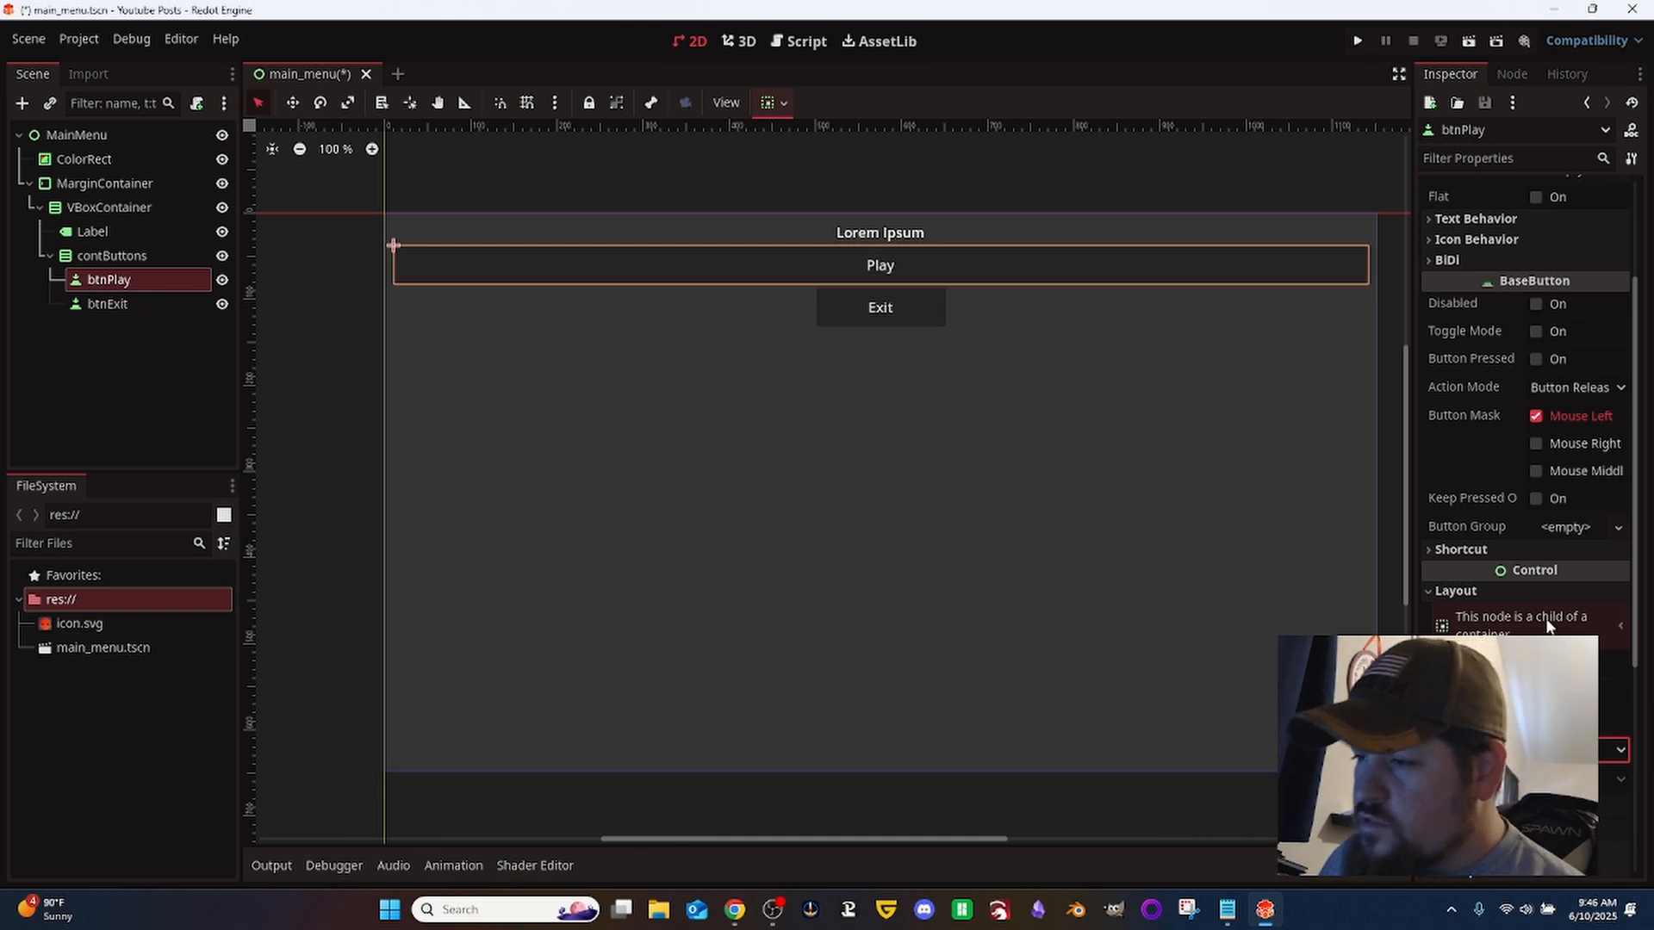
- Set btnPlay's horizontal container sizing to Shrink Center
{"action": "scroll", "coordinate": [1546, 622], "scroll_direction": "down", "scroll_amount": 2}
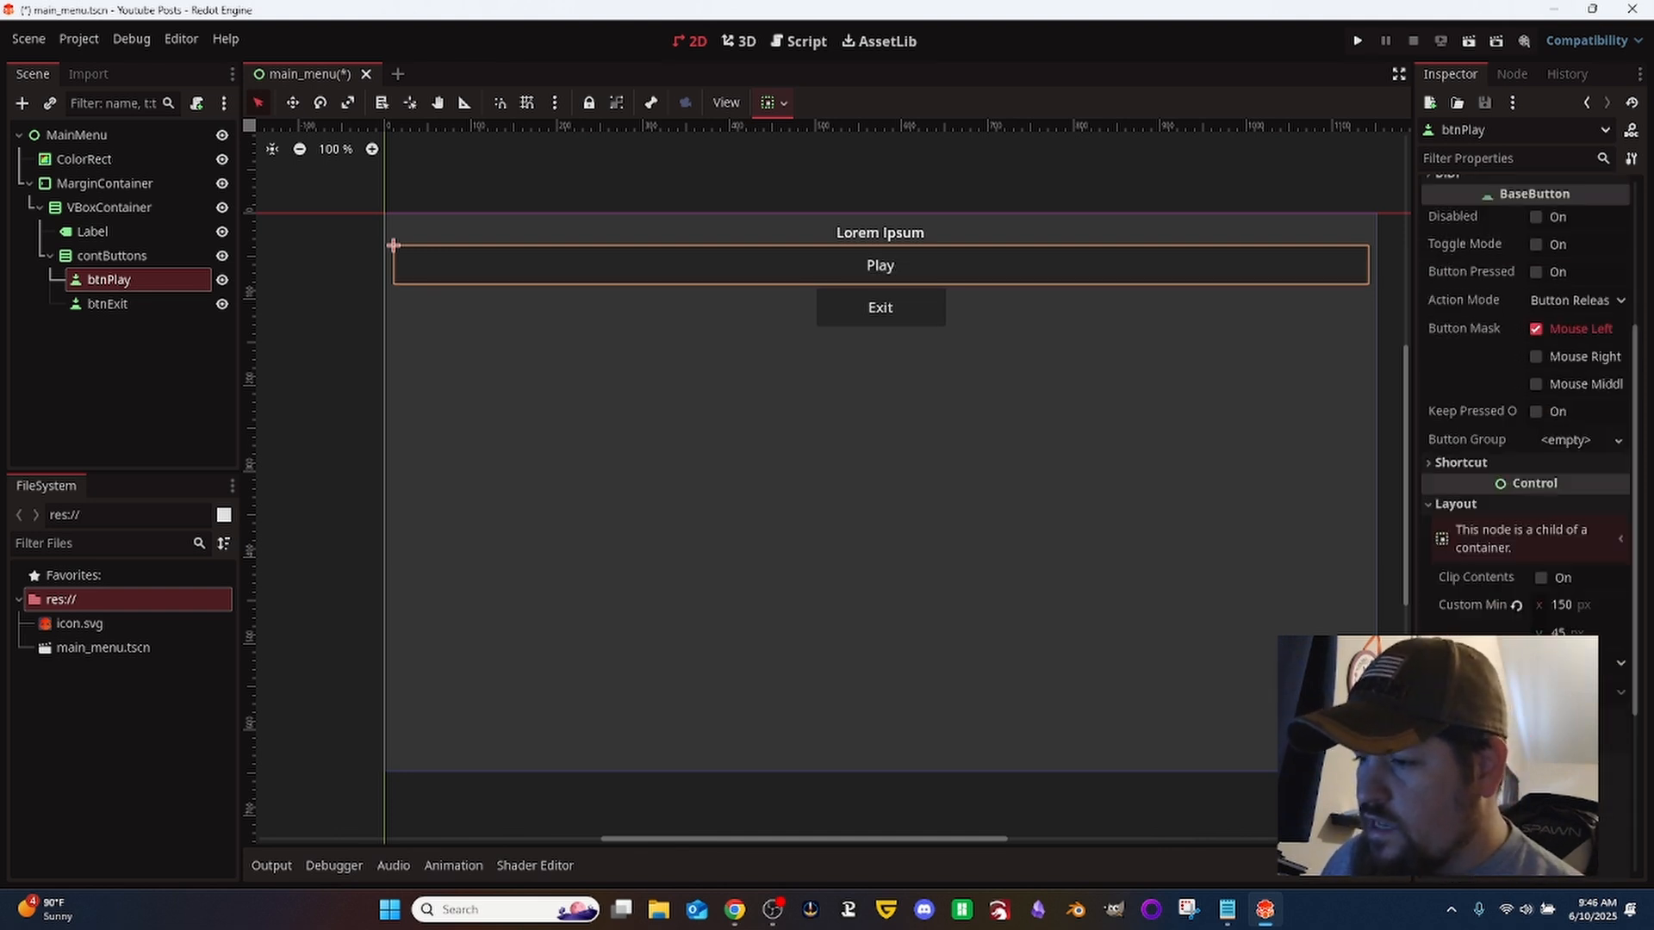
{"action": "left_click", "coordinate": [1503, 742]}
{"action": "left_click", "coordinate": [1572, 766]}
{"action": "left_click", "coordinate": [1572, 791]}
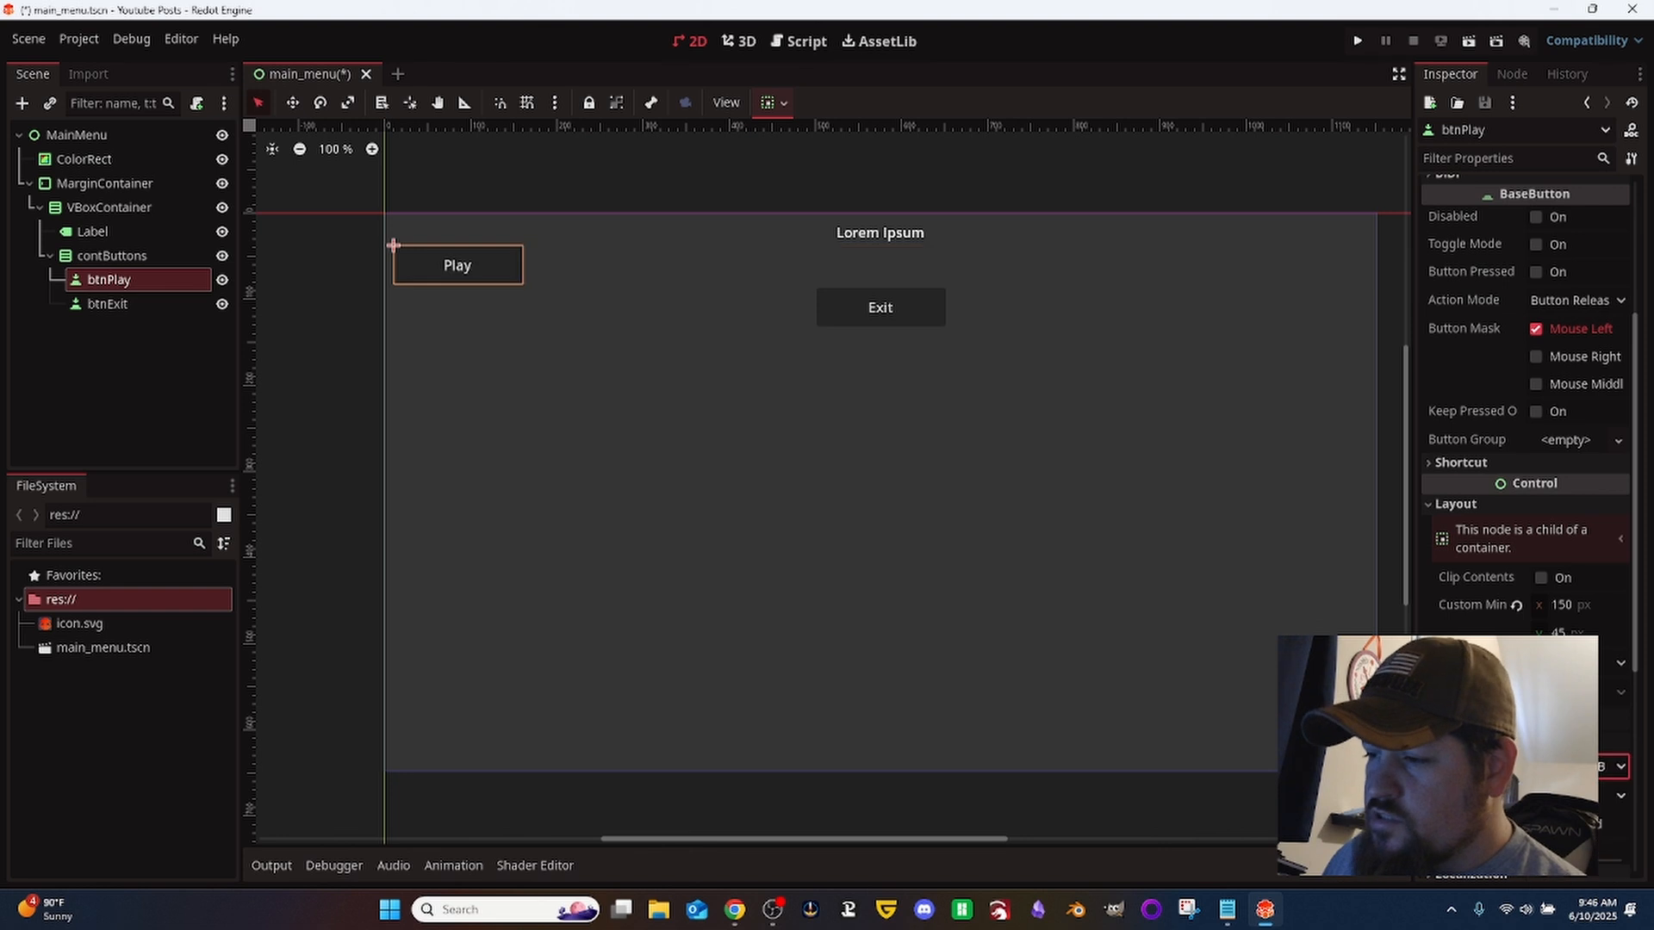
{"action": "left_click", "coordinate": [1571, 817]}
{"action": "left_click", "coordinate": [1572, 766]}
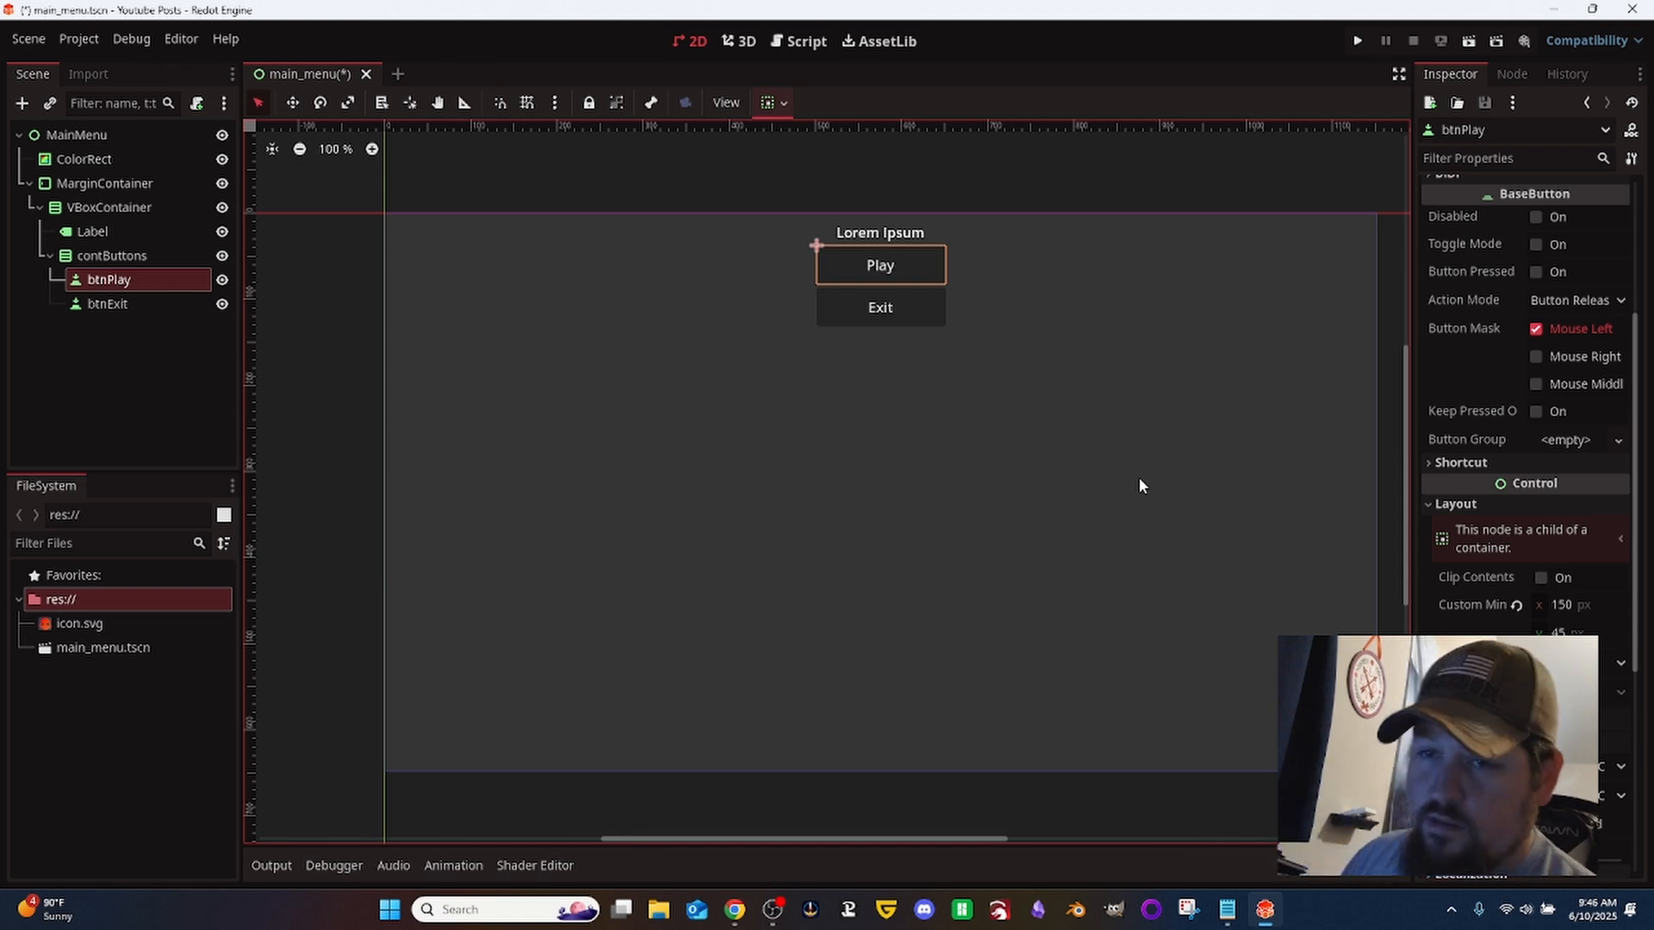
- Set the title Label's custom minimum height to 200 px
{"action": "left_click", "coordinate": [115, 230]}
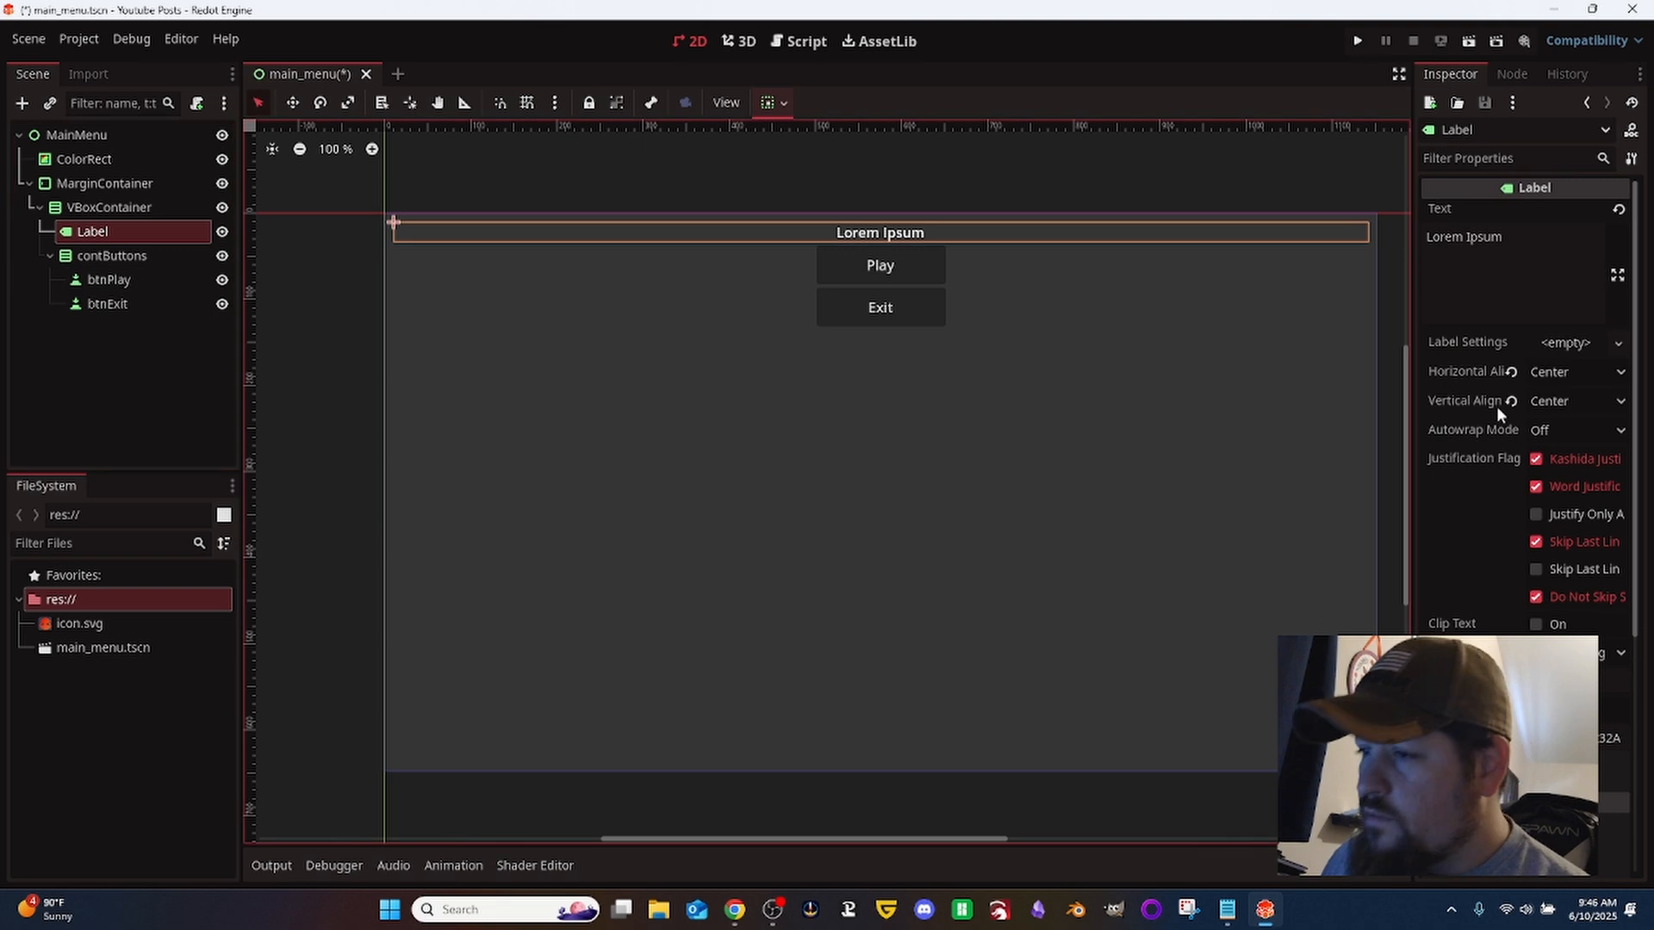
{"action": "scroll", "coordinate": [1496, 406], "scroll_direction": "down", "scroll_amount": 5}
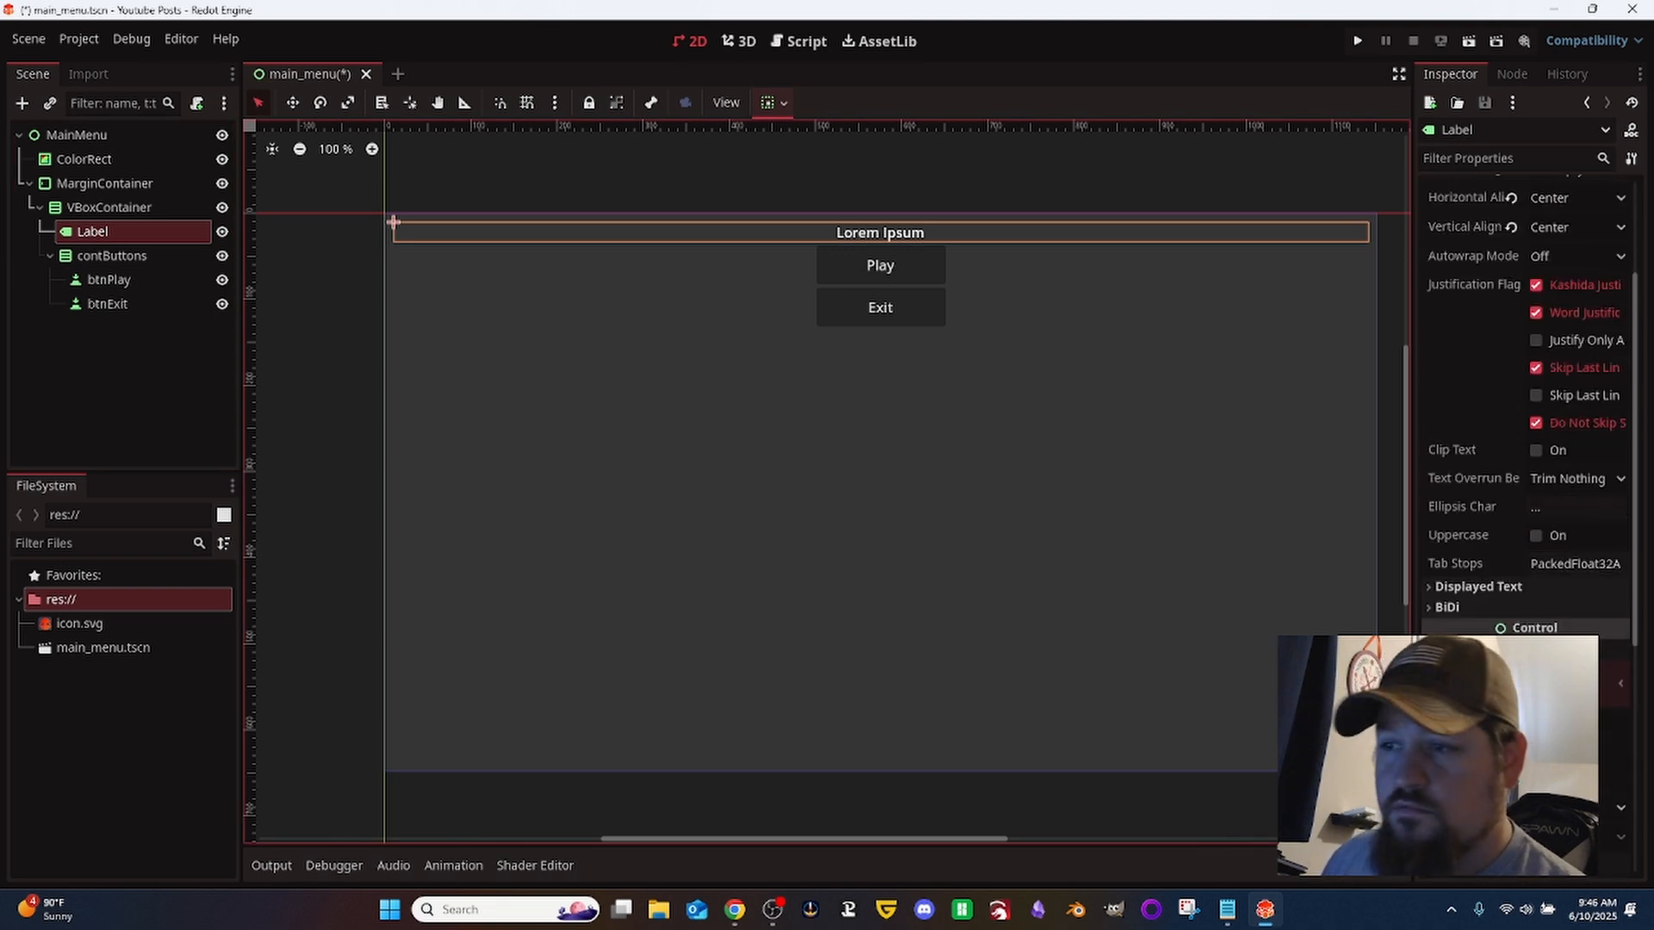
{"action": "scroll", "coordinate": [1525, 388], "scroll_direction": "down", "scroll_amount": 3}
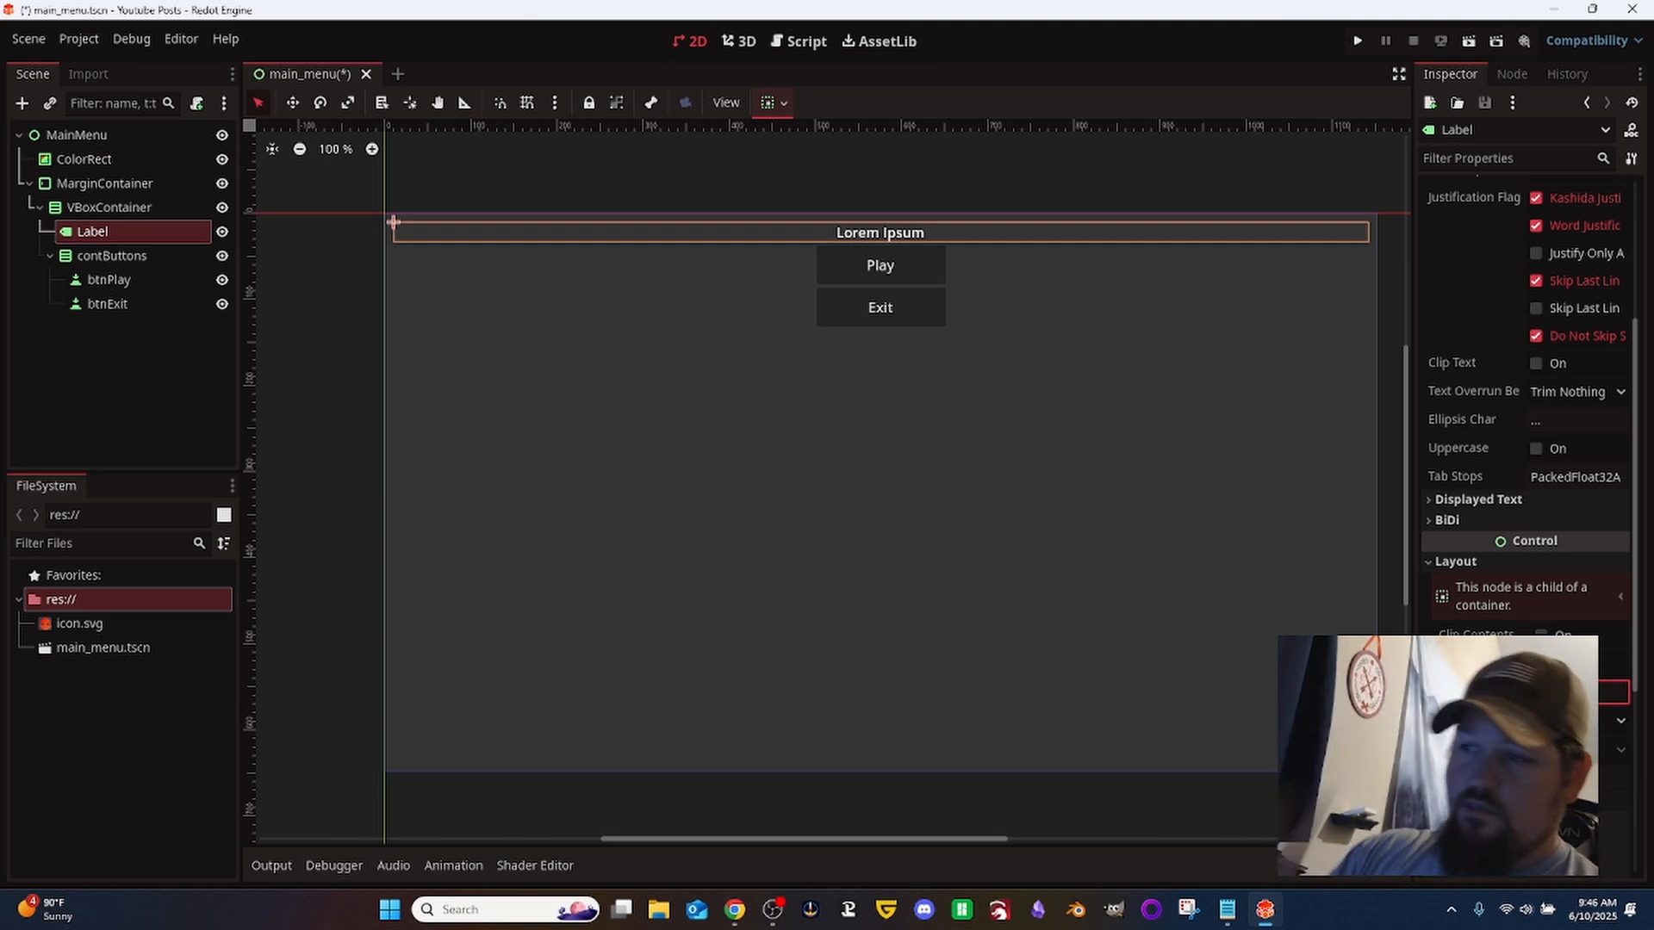
{"action": "type", "text": "200"}
{"action": "key", "text": "Return"}
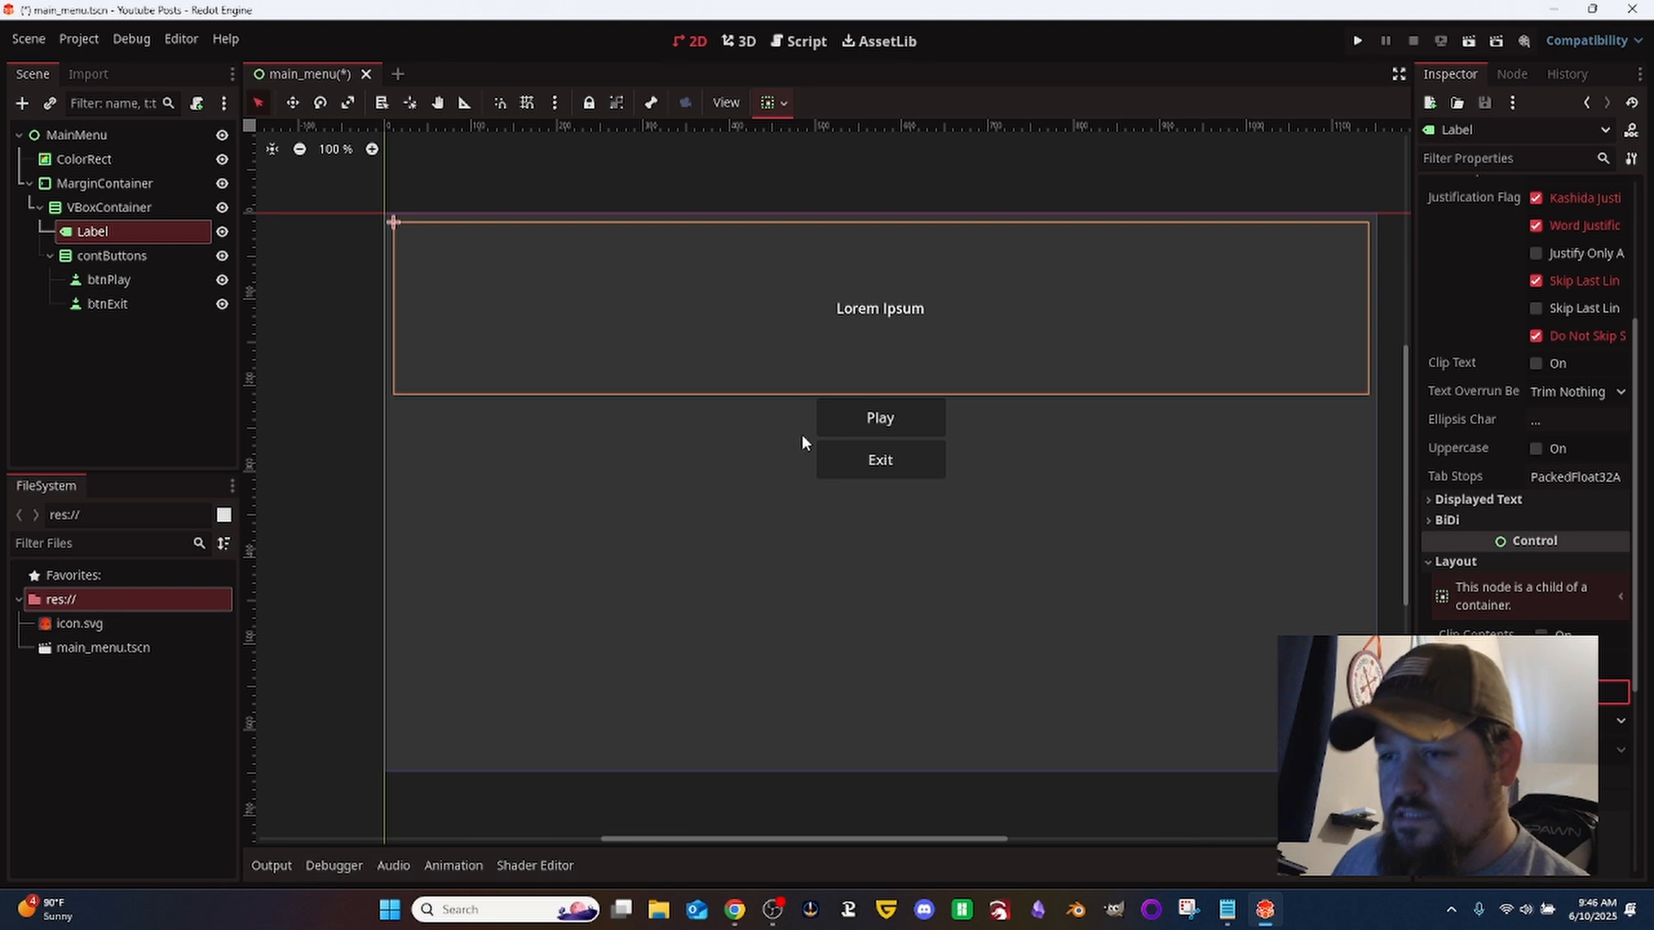
- Enable vertical Expand in contButtons' container sizing and set its box alignment to Center
{"action": "left_click", "coordinate": [89, 255]}
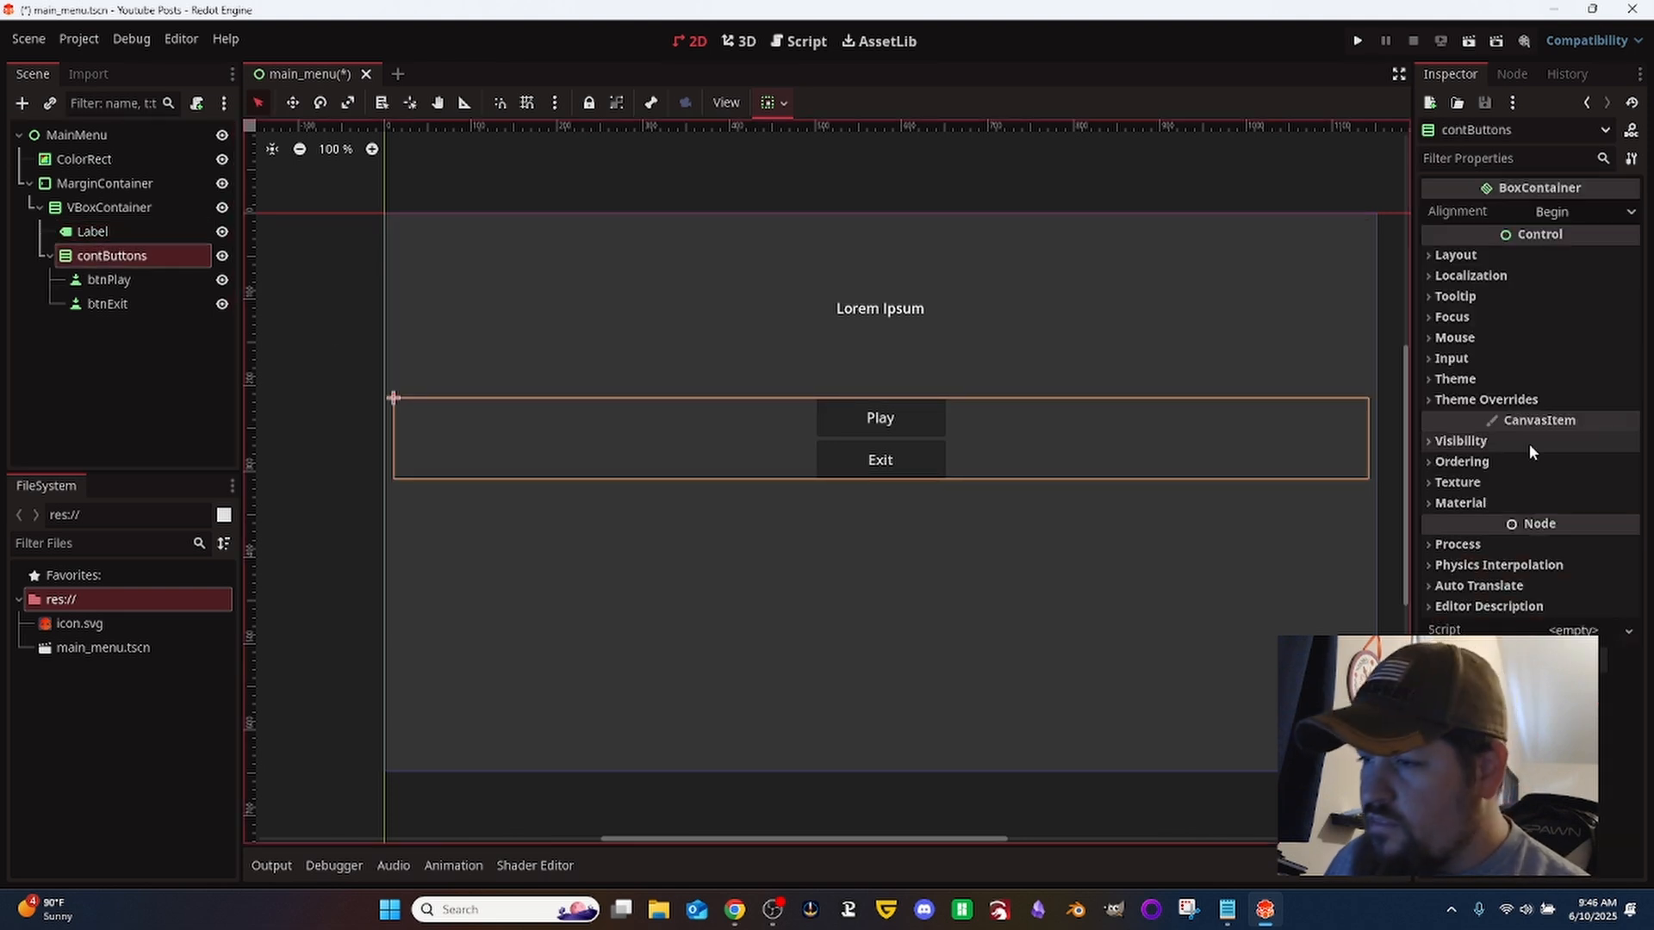
{"action": "left_click", "coordinate": [1526, 257]}
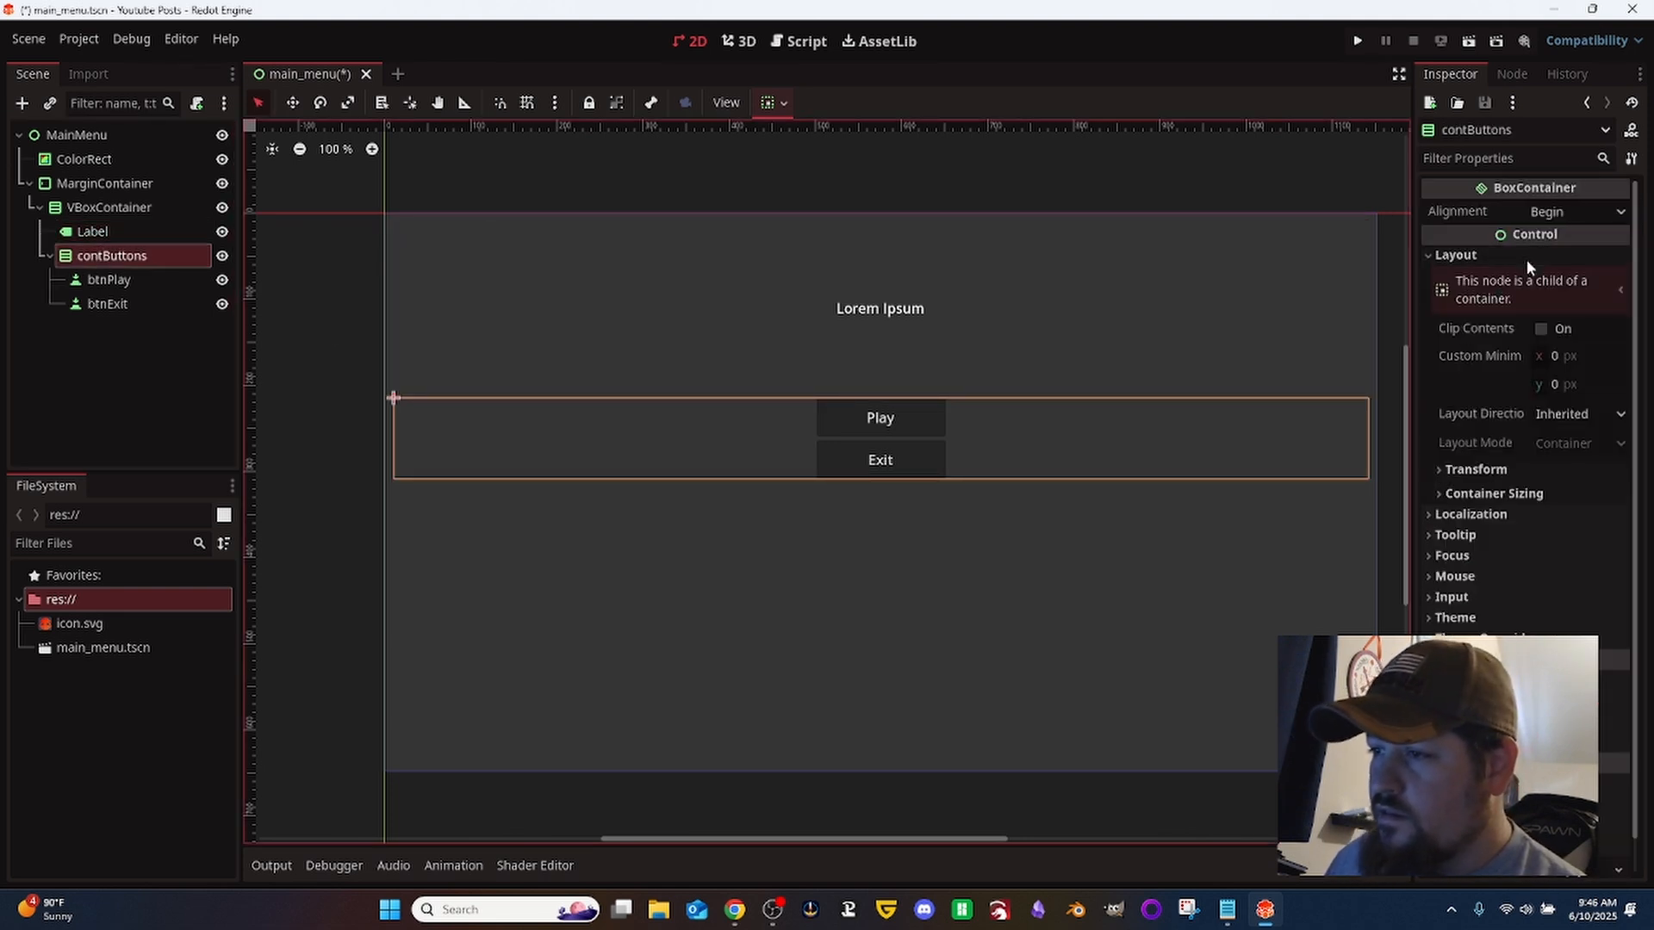
{"action": "left_click", "coordinate": [1541, 493]}
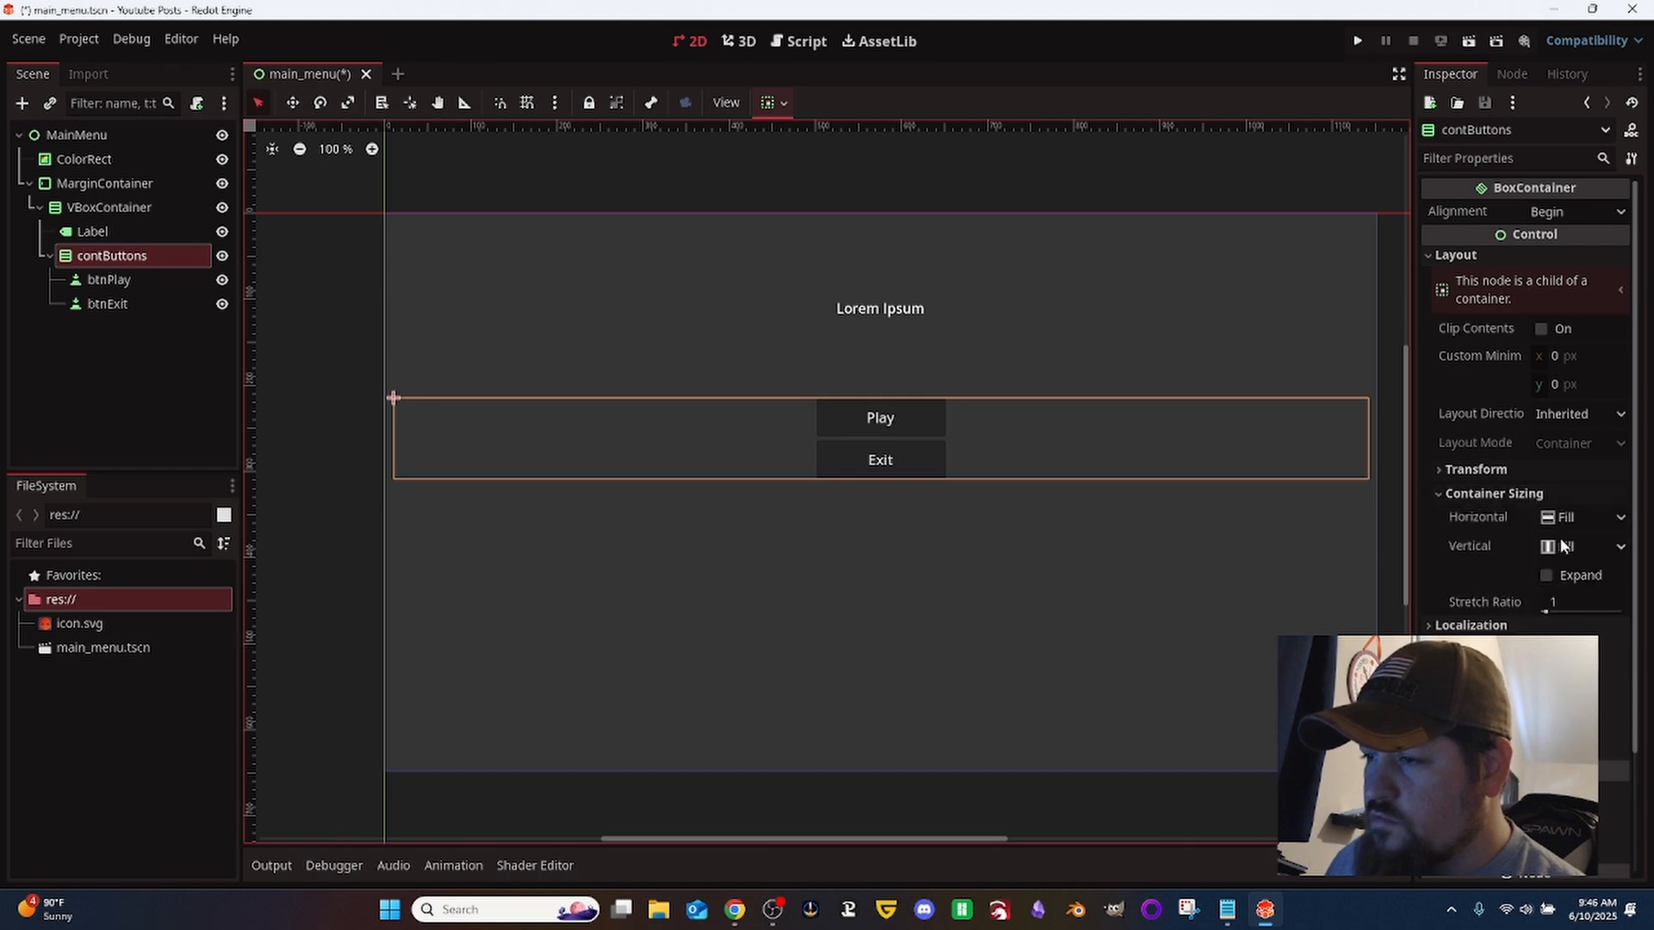
{"action": "left_click", "coordinate": [1546, 576]}
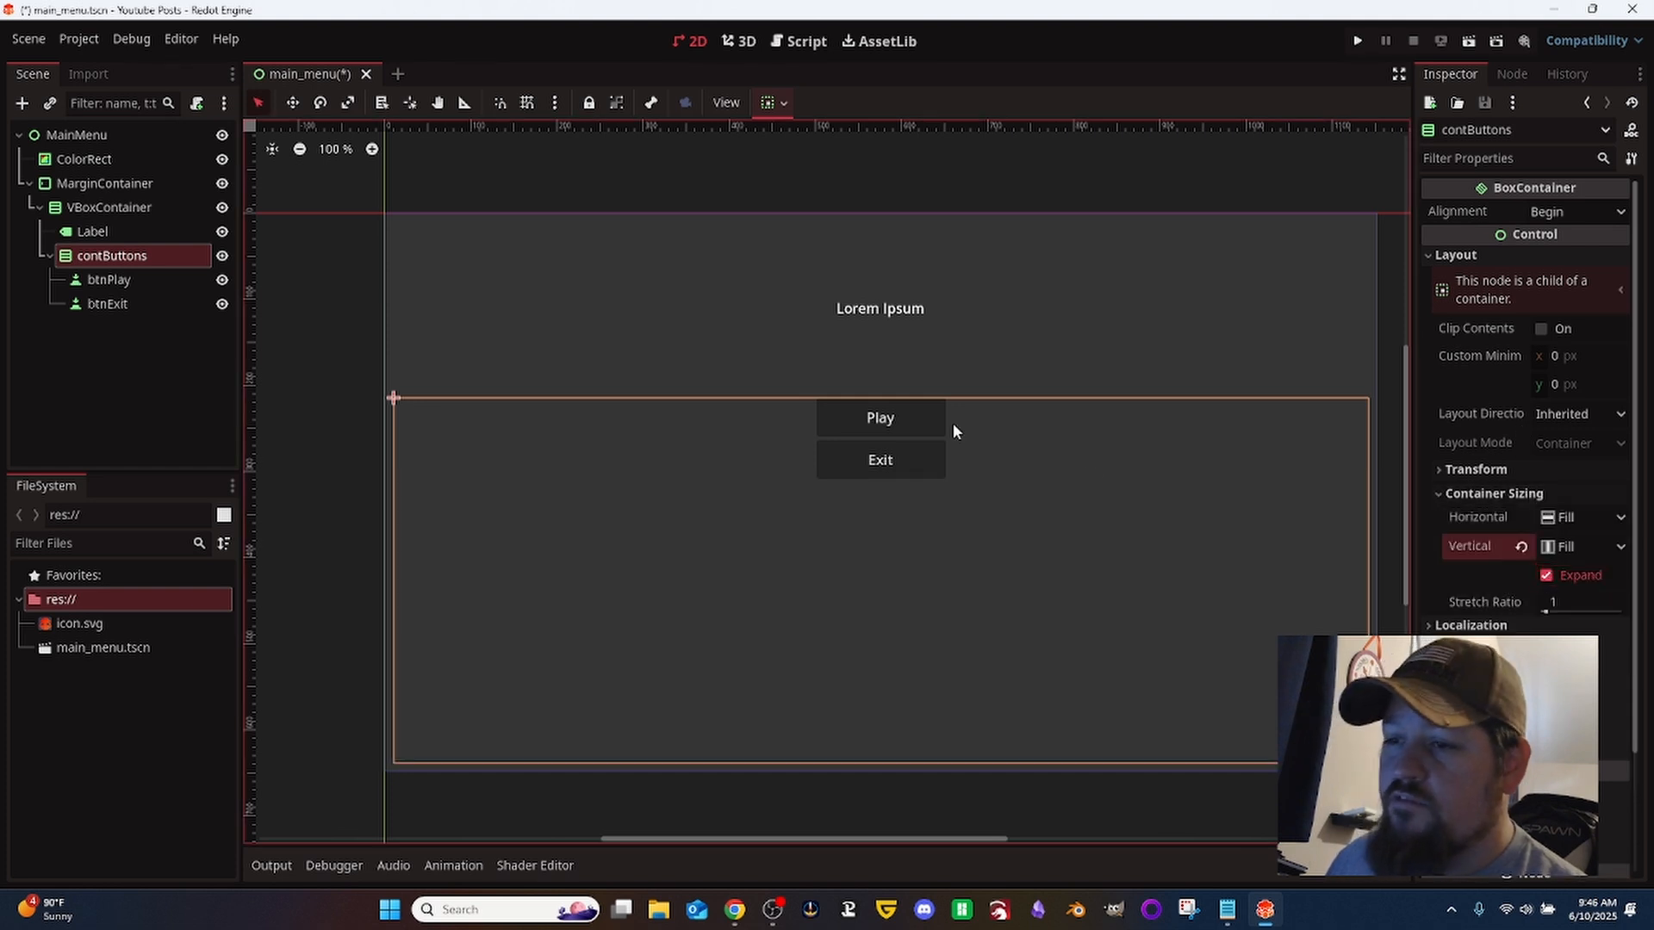
{"action": "left_click", "coordinate": [1548, 212]}
{"action": "left_click", "coordinate": [1552, 265]}
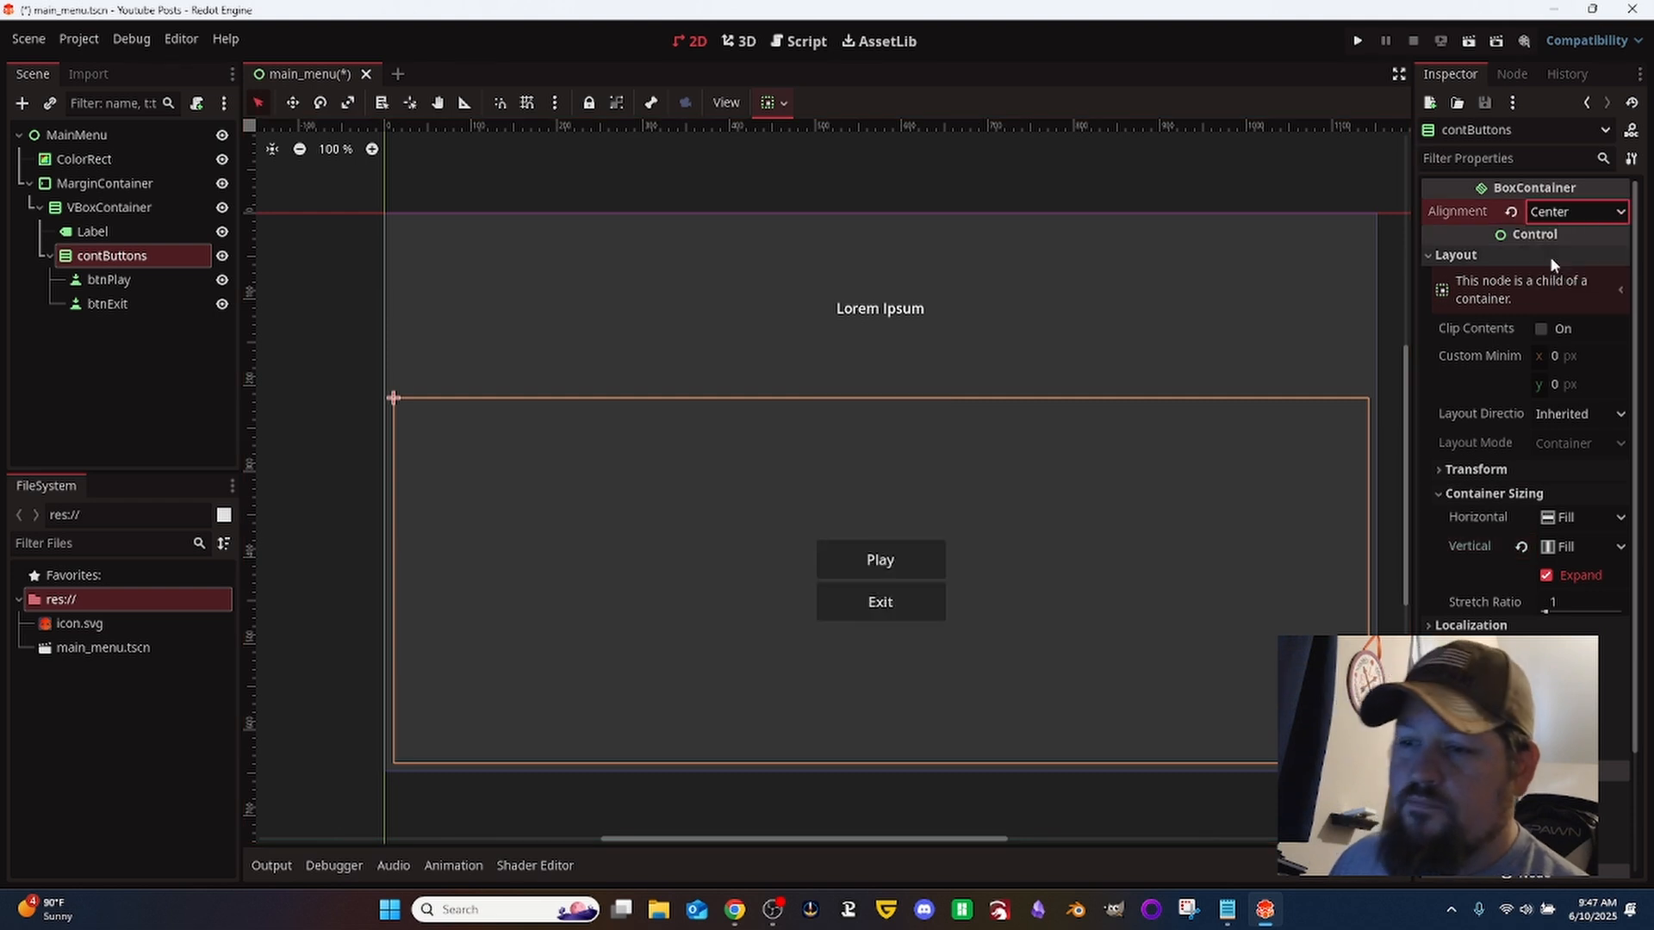
{"action": "left_click", "coordinate": [102, 317]}
{"action": "left_click", "coordinate": [106, 307]}
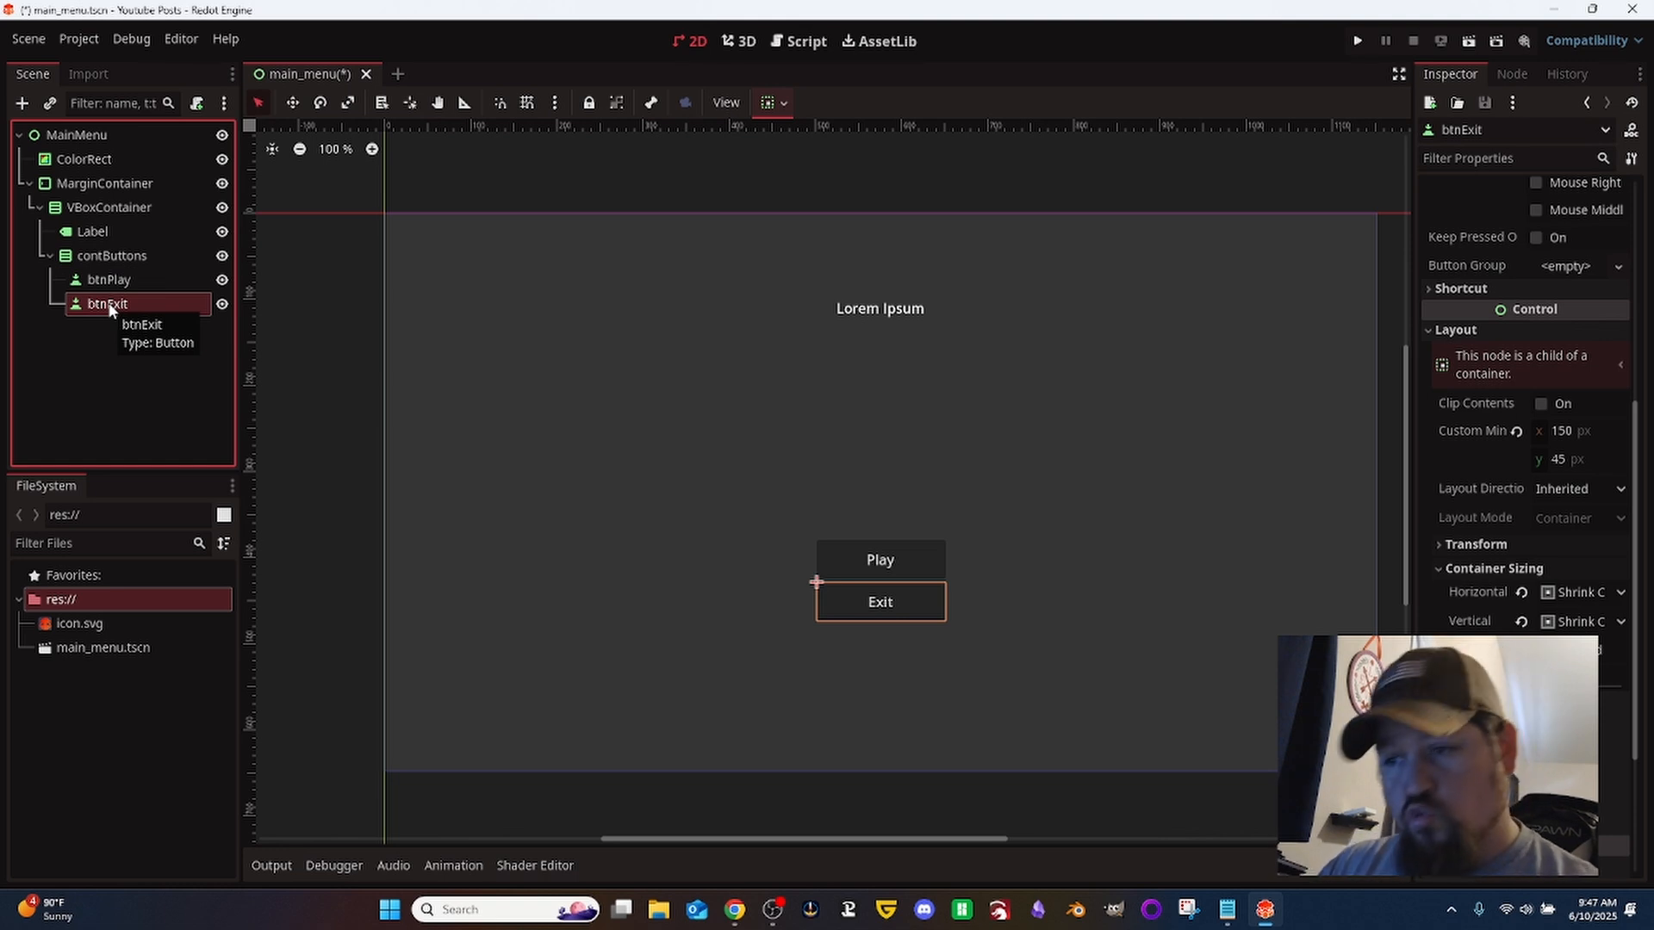
{"action": "key", "text": "Up"}
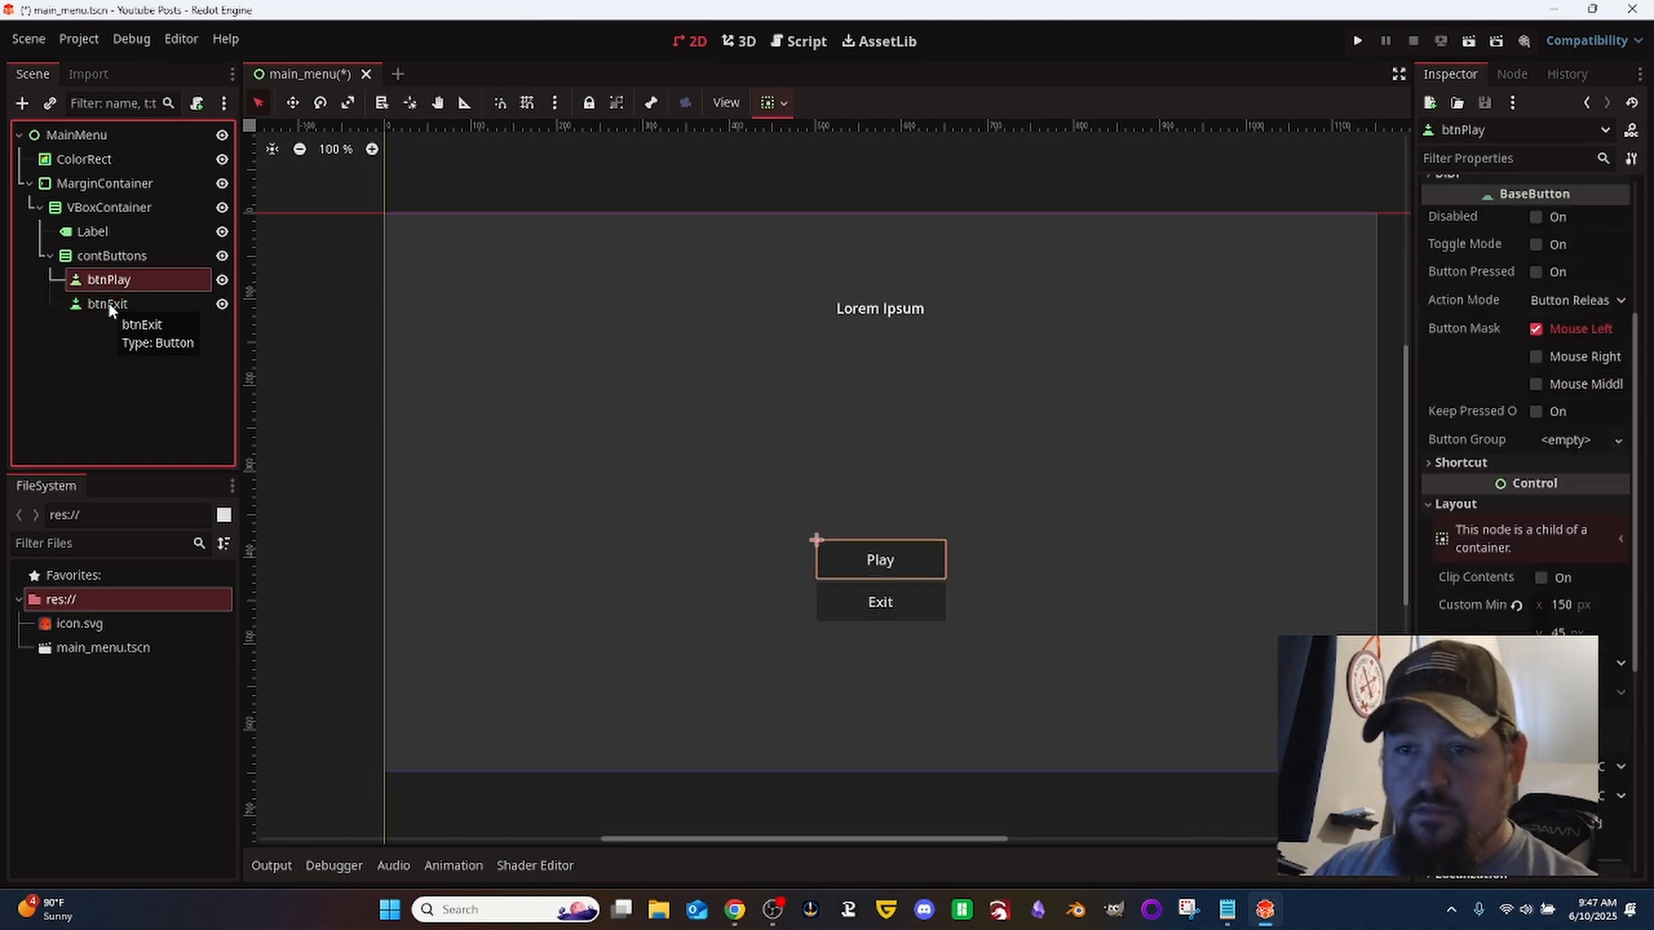
- Add a Button node to contButtons and place it between btnPlay and btnExit
{"action": "left_click", "coordinate": [146, 257]}
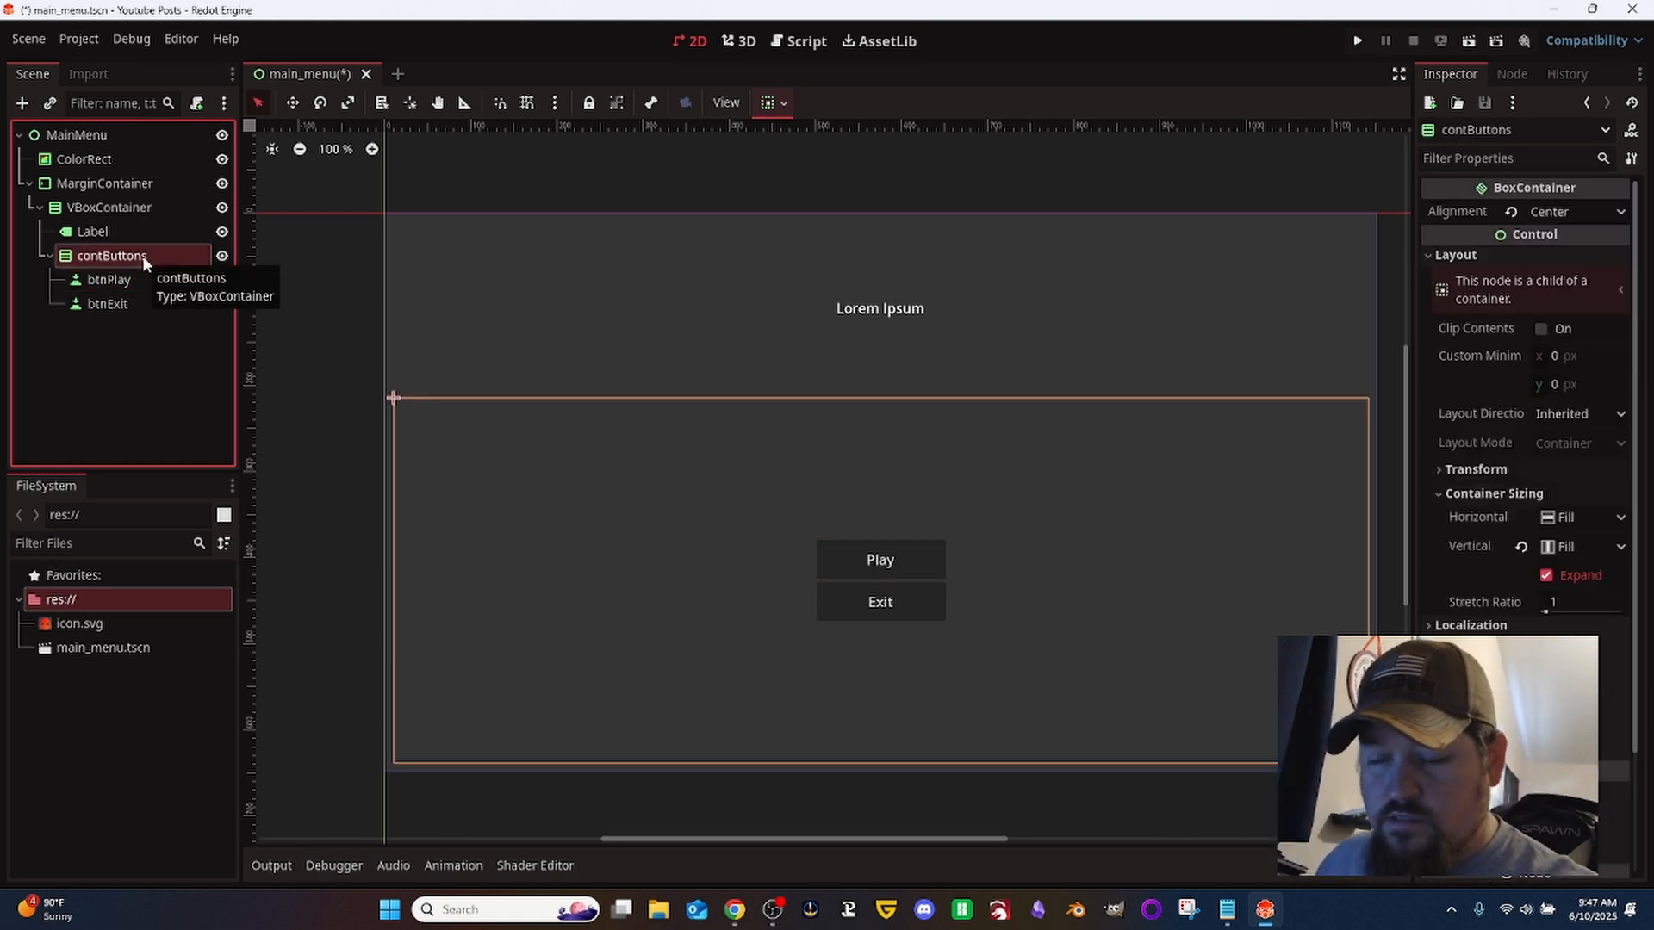
{"action": "key", "text": "ctrl+a"}
{"action": "left_click", "coordinate": [678, 744]}
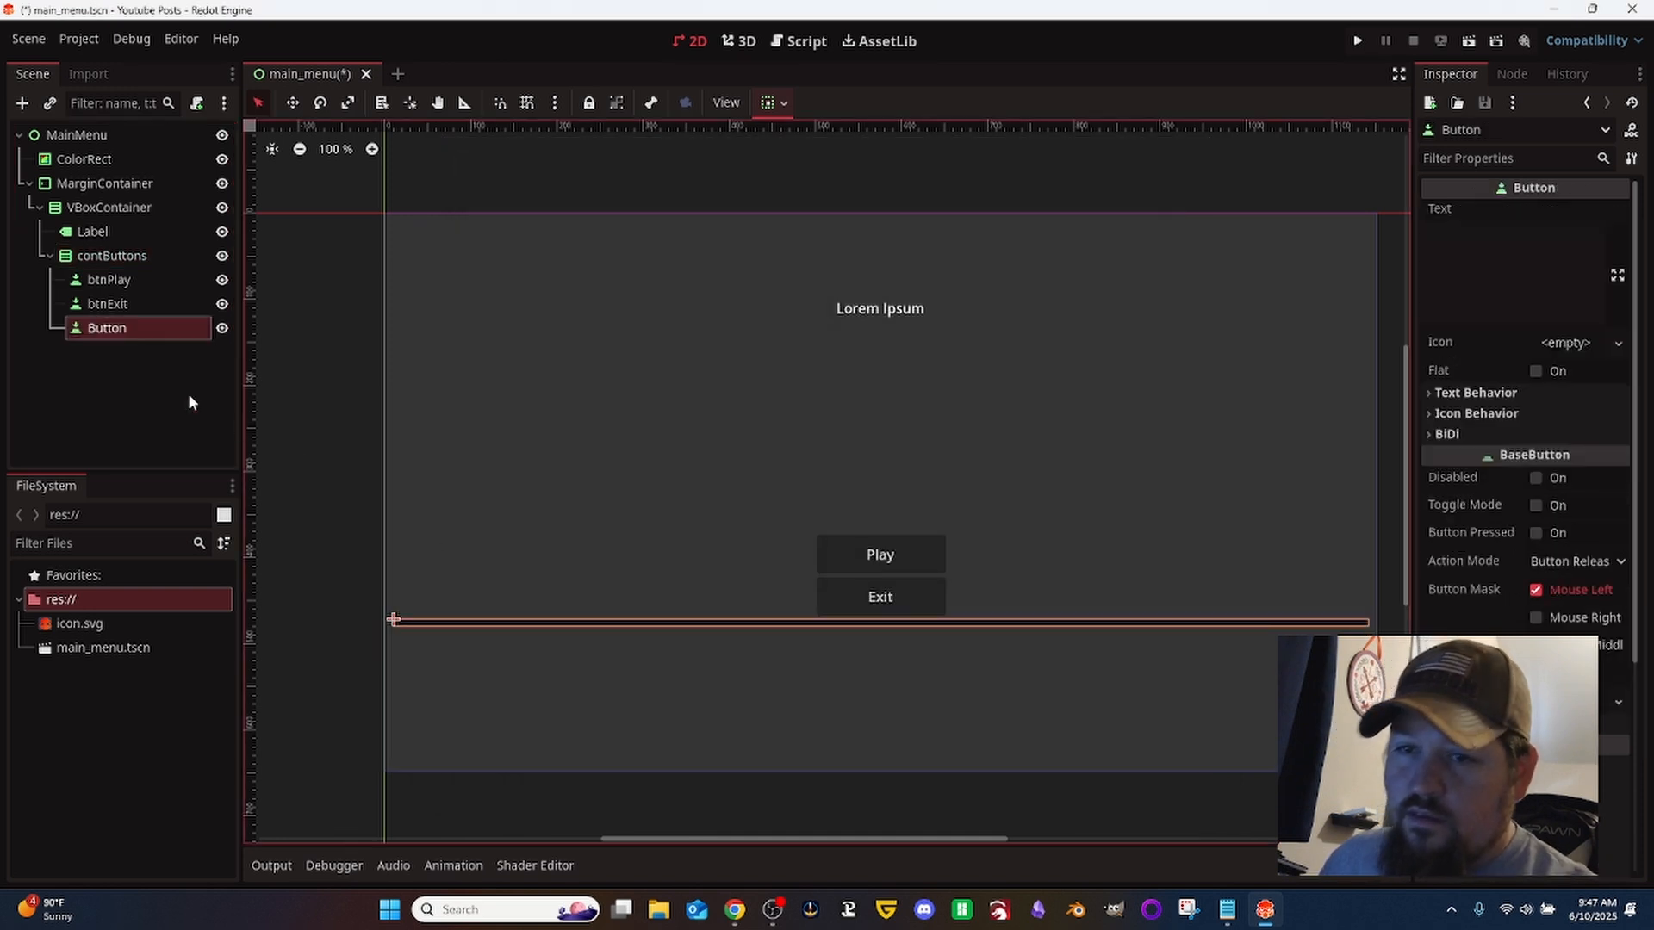
{"action": "left_click_drag", "start_coordinate": [145, 329], "coordinate": [130, 294]}
- Rename the new button node as btnOptions and set its text to "Options"
{"action": "double_click", "coordinate": [168, 305]}
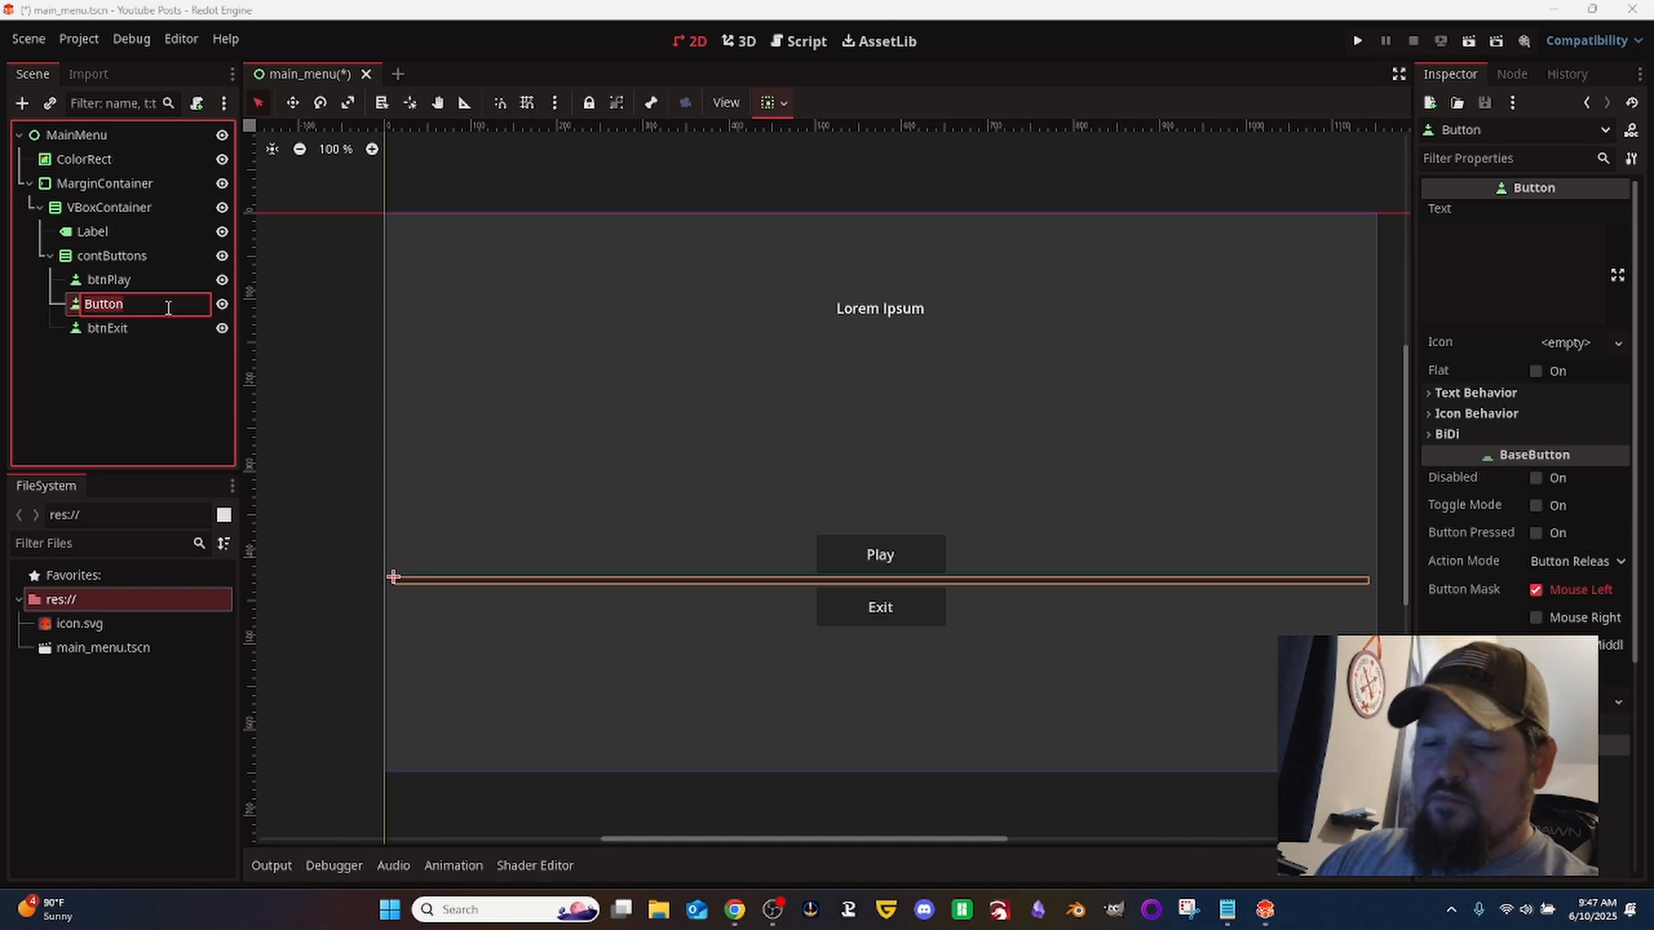
{"action": "type", "text": "btnOptions"}
{"action": "key", "text": "Return"}
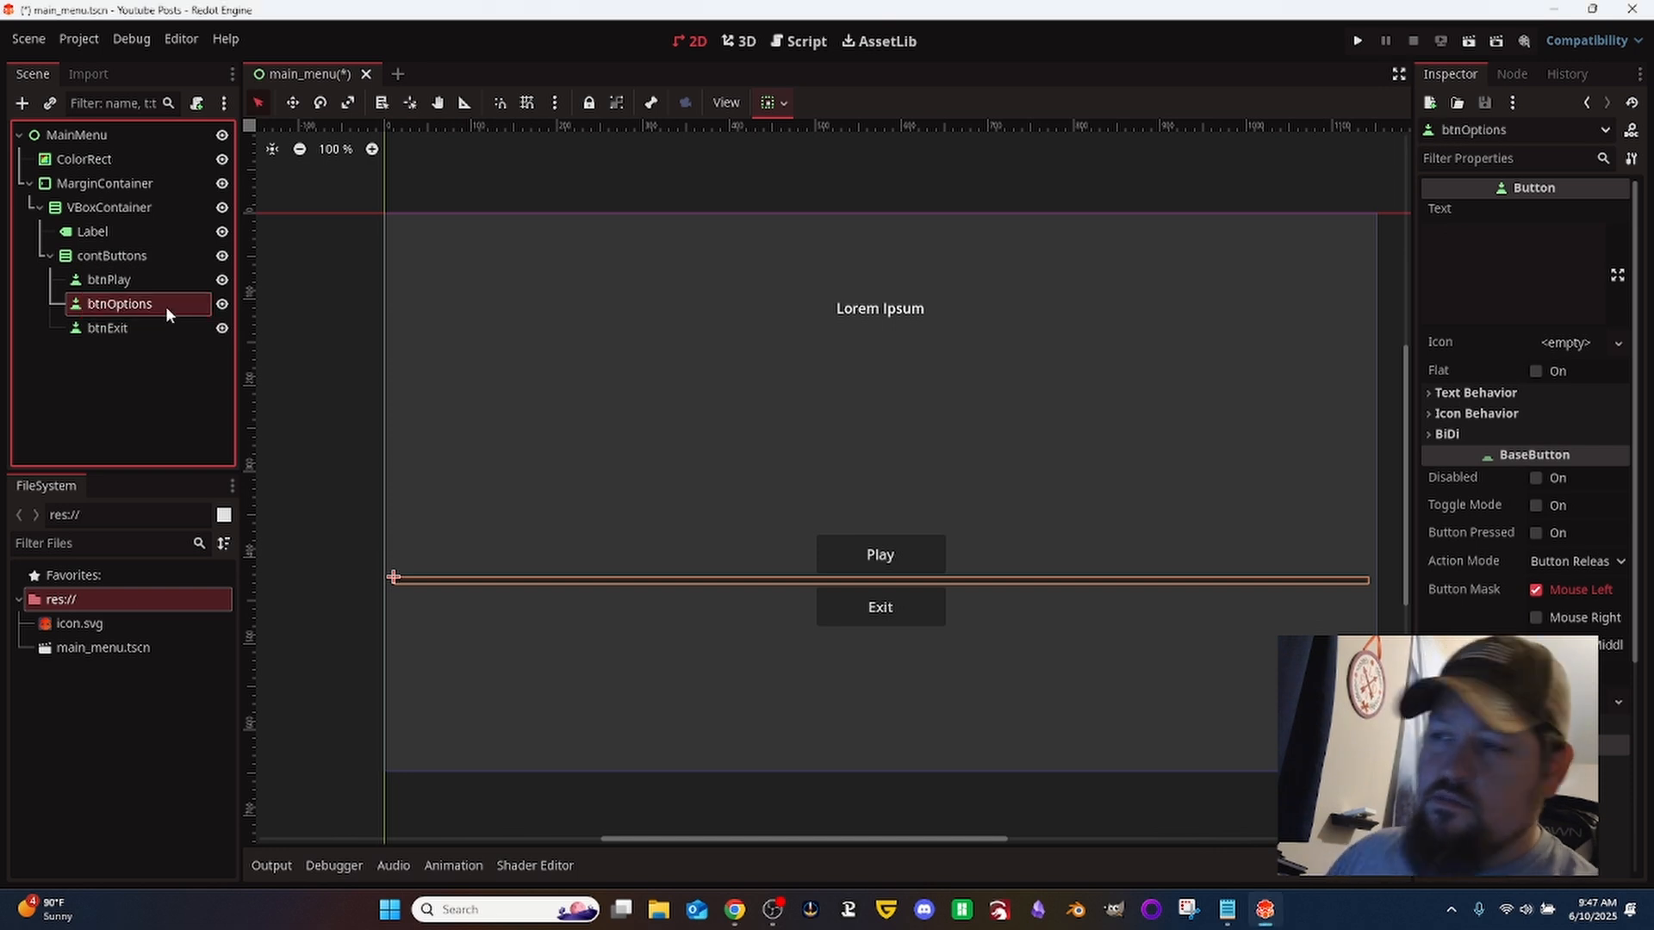
{"action": "left_click", "coordinate": [1493, 264]}
{"action": "type", "text": "Options"}
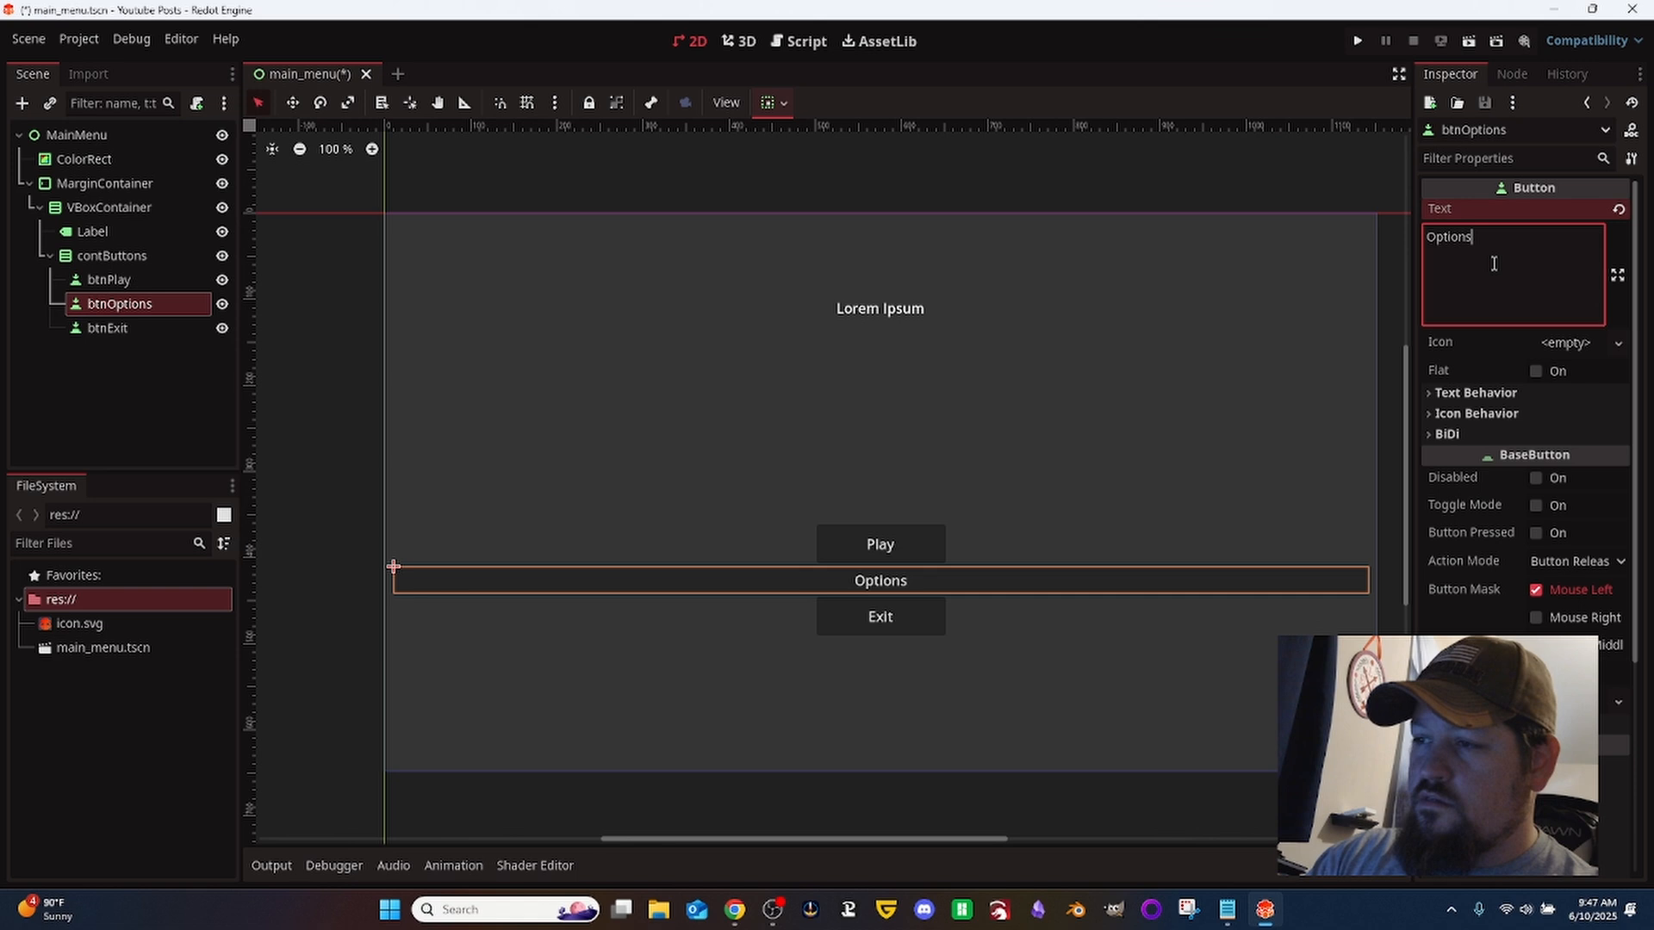
{"action": "key", "text": "Return"}
{"action": "key", "text": "BackSpace"}
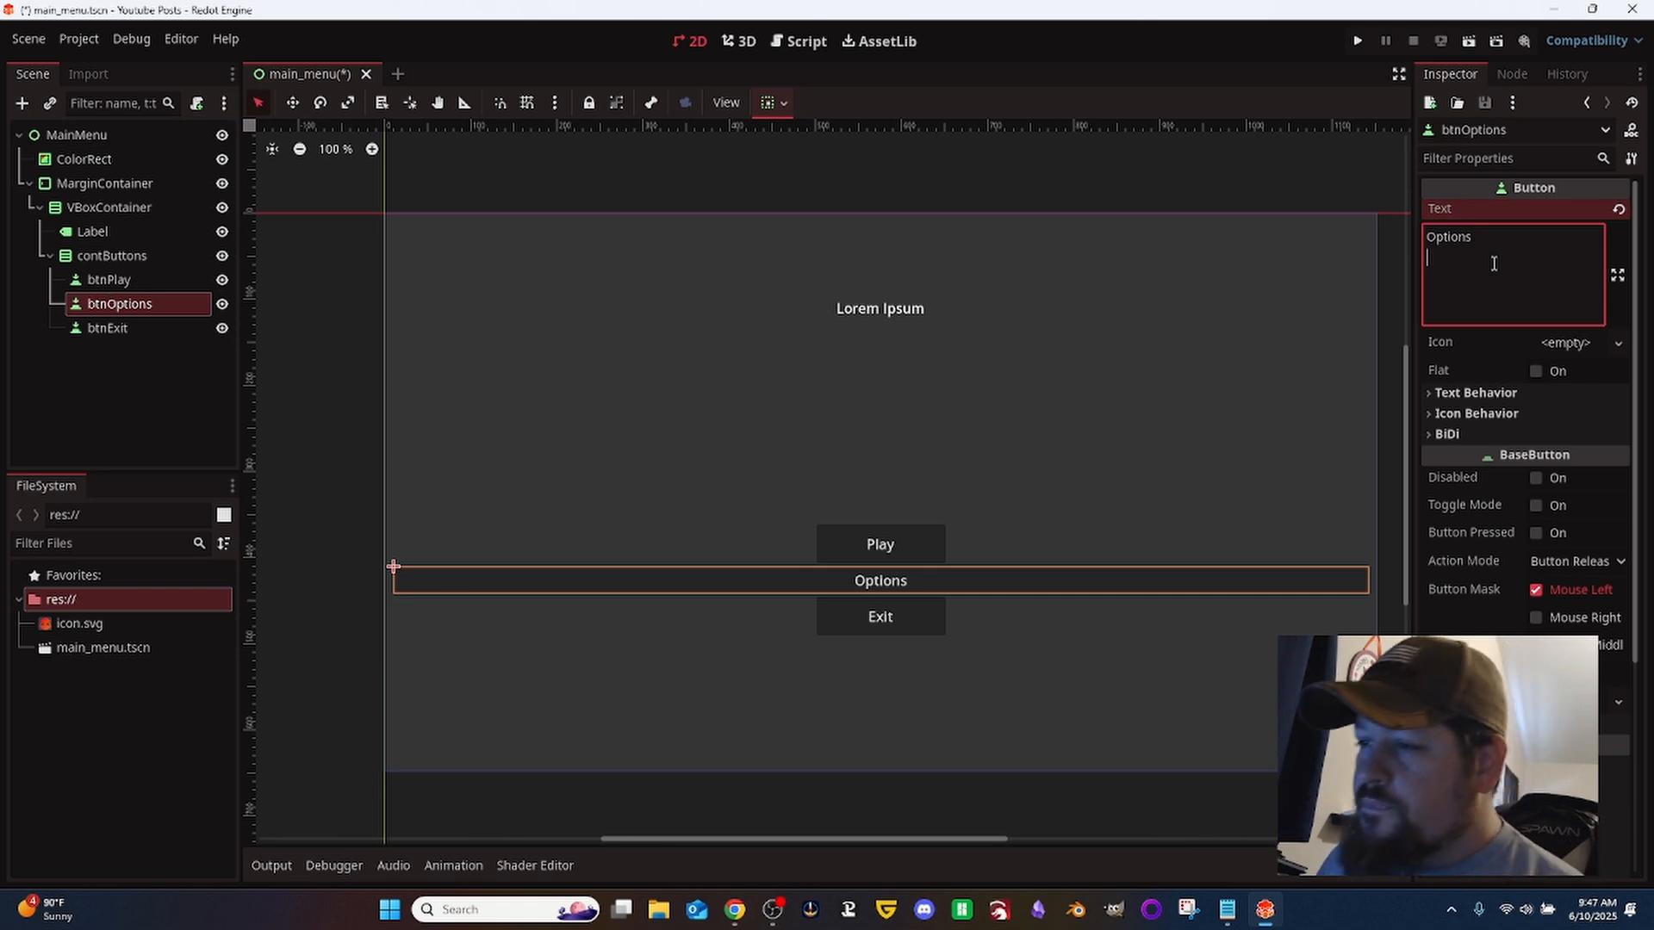
- Set btnOptions' custom minimum size to 150 px in x and 45 px in y
{"action": "scroll", "coordinate": [1507, 603], "scroll_direction": "down", "scroll_amount": 4}
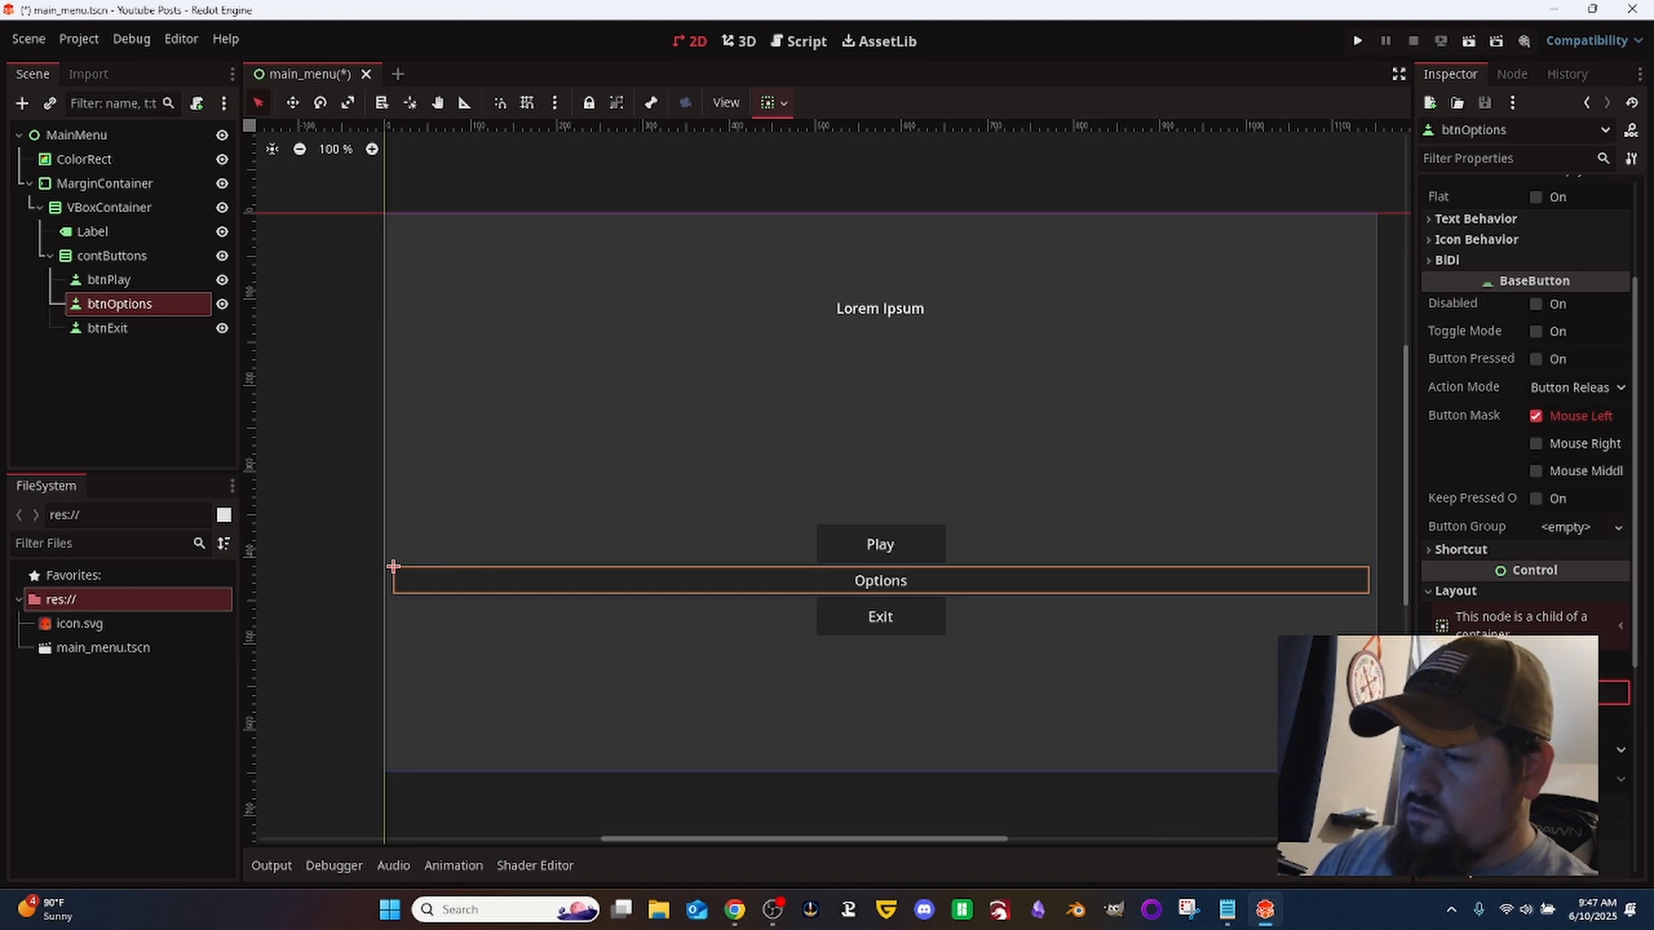
{"action": "key", "text": "Tab"}
{"action": "type", "text": "45"}
{"action": "key", "text": "Tab"}
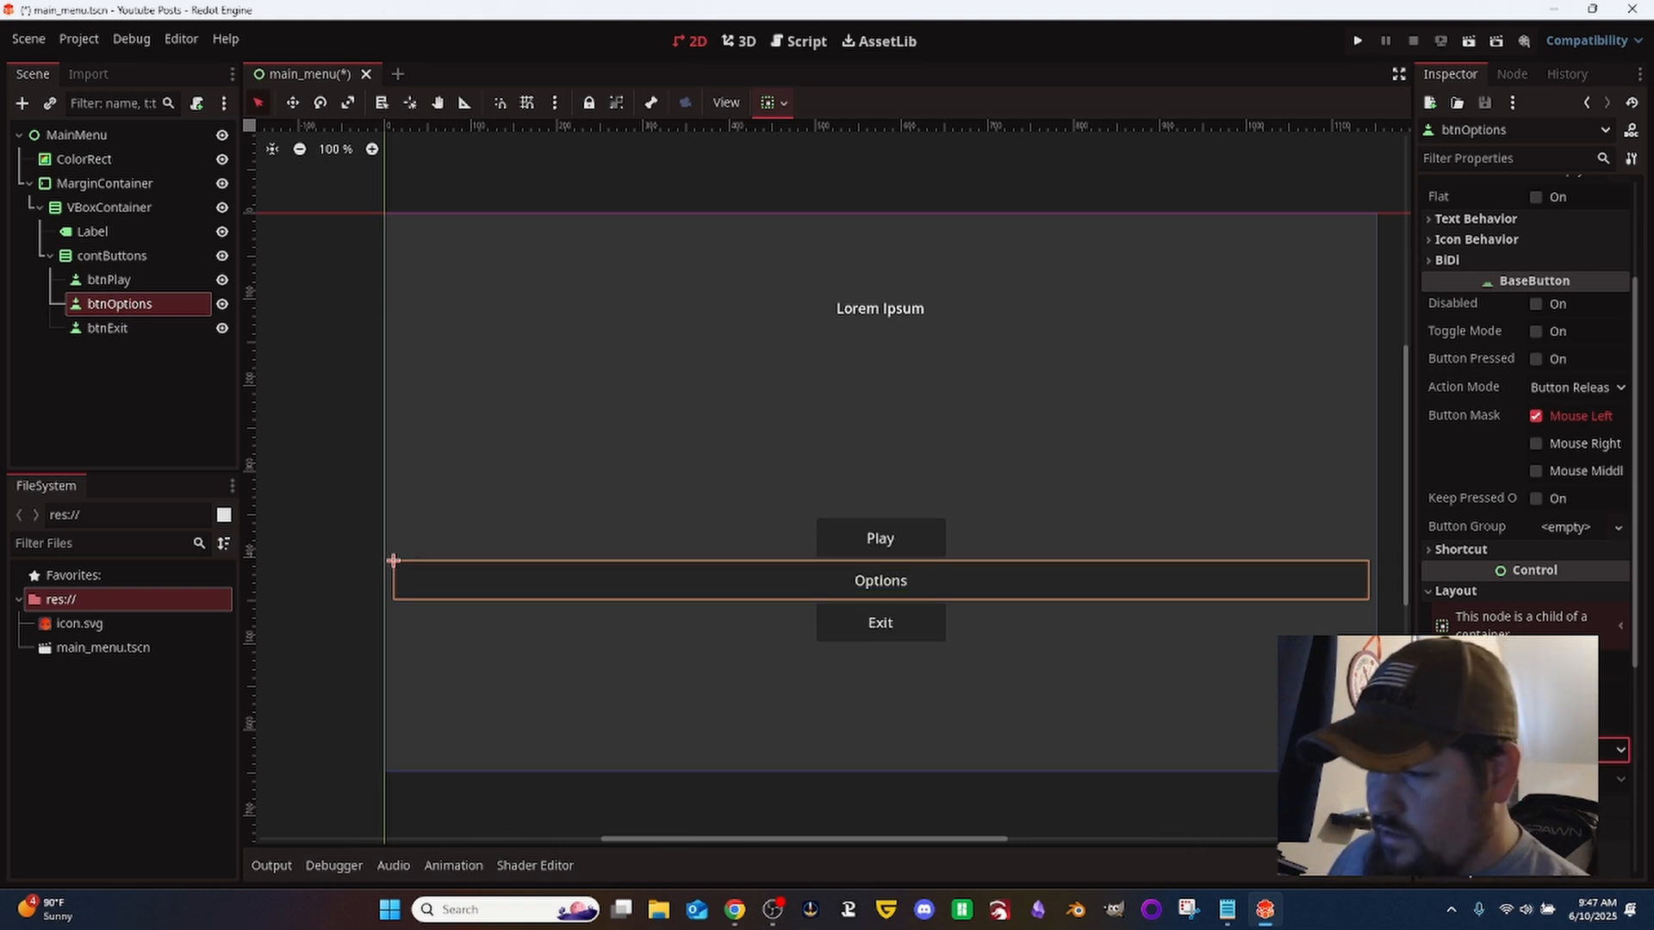
- Set btnOptions' horizontal and vertical container sizing to Shrink Center
{"action": "scroll", "coordinate": [1568, 740], "scroll_direction": "down", "scroll_amount": 1}
{"action": "left_click", "coordinate": [1572, 744]}
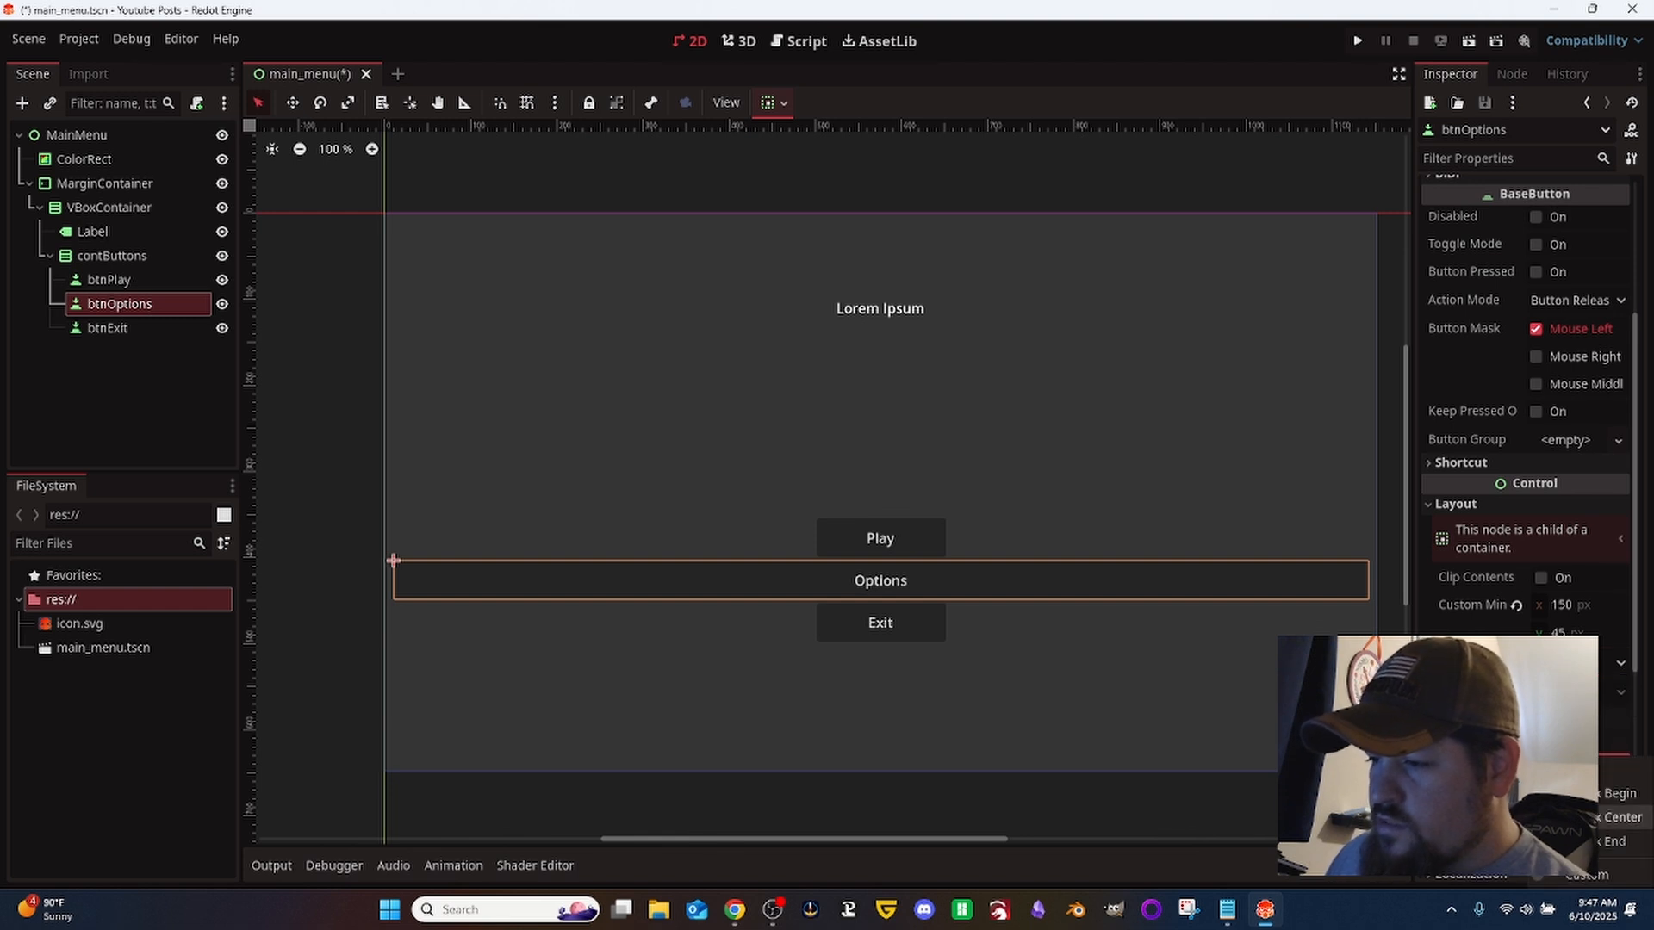
{"action": "left_click", "coordinate": [1571, 817]}
{"action": "left_click", "coordinate": [1571, 821]}
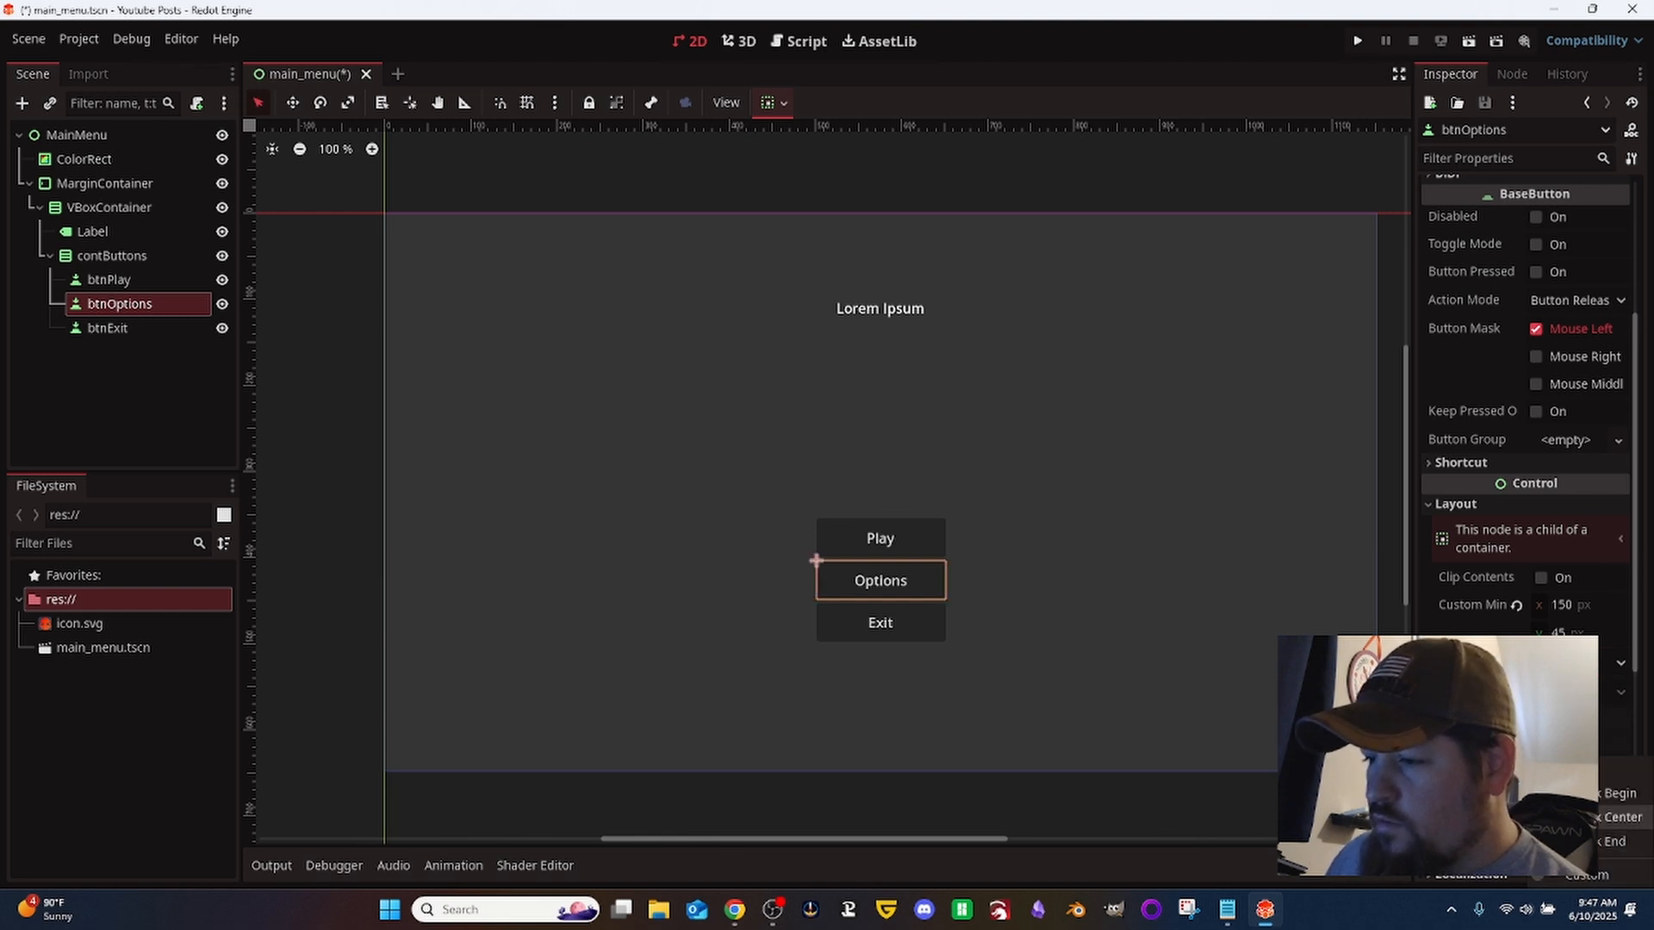
{"action": "left_click", "coordinate": [1577, 817]}
{"action": "scroll", "coordinate": [1576, 810], "scroll_direction": "down", "scroll_amount": 2}
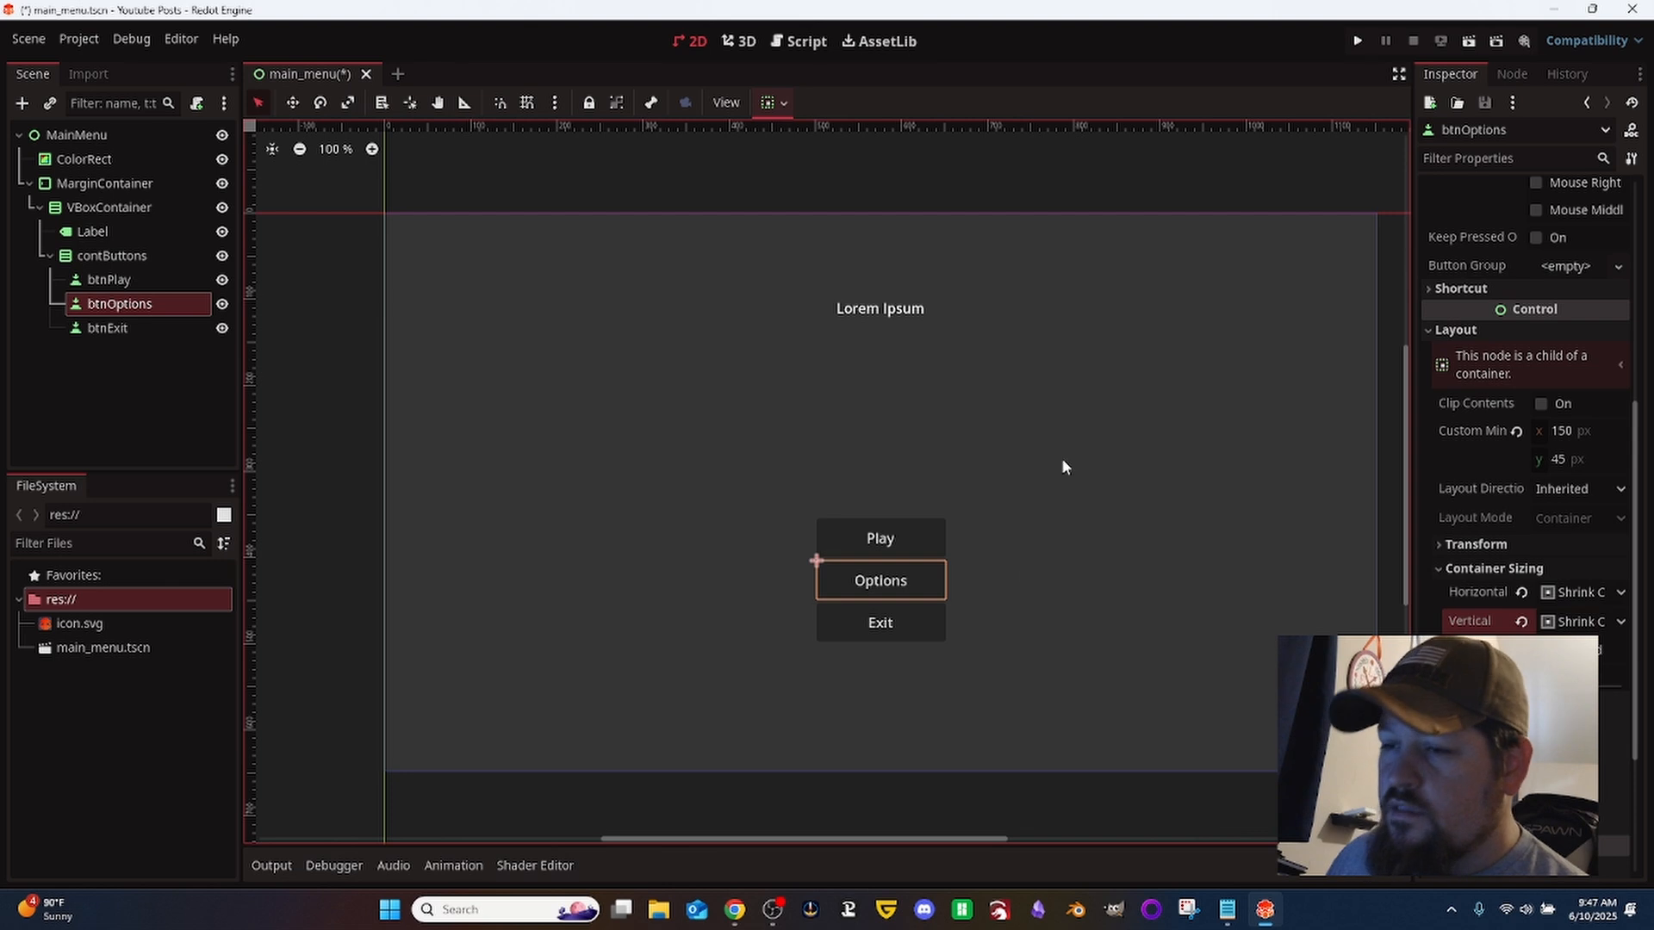
- Enable the Separation theme override constant on contButtons and set it to 16
{"action": "left_click", "coordinate": [112, 255]}
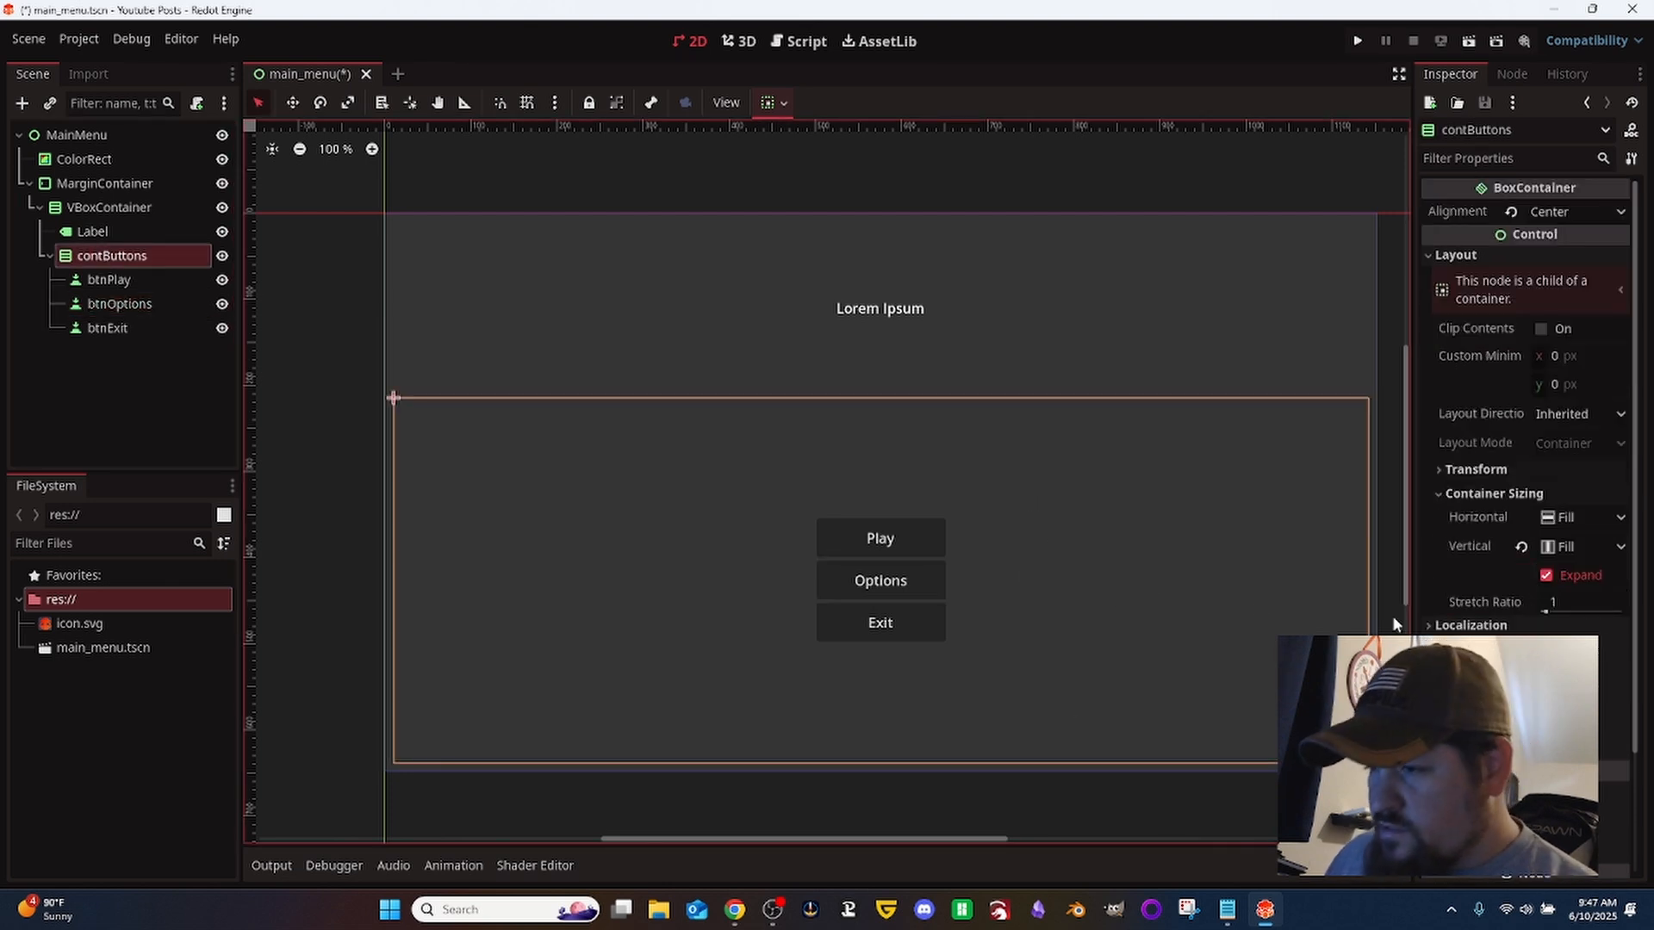
{"action": "scroll", "coordinate": [1502, 603], "scroll_direction": "down", "scroll_amount": 2}
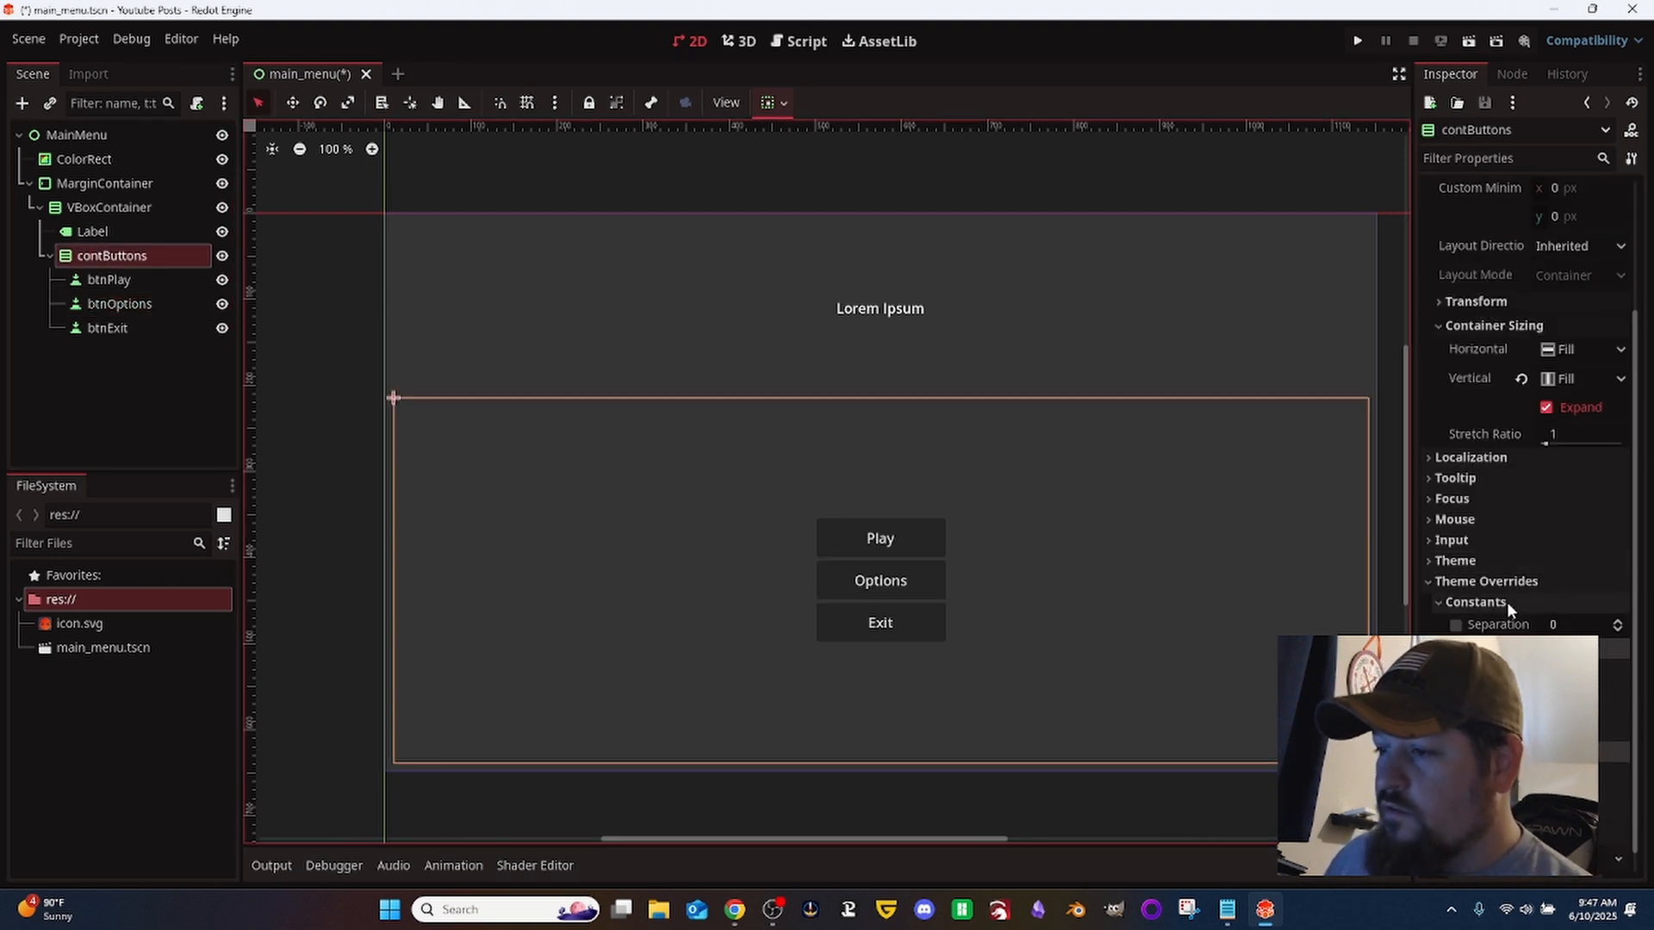
{"action": "left_click", "coordinate": [1456, 626]}
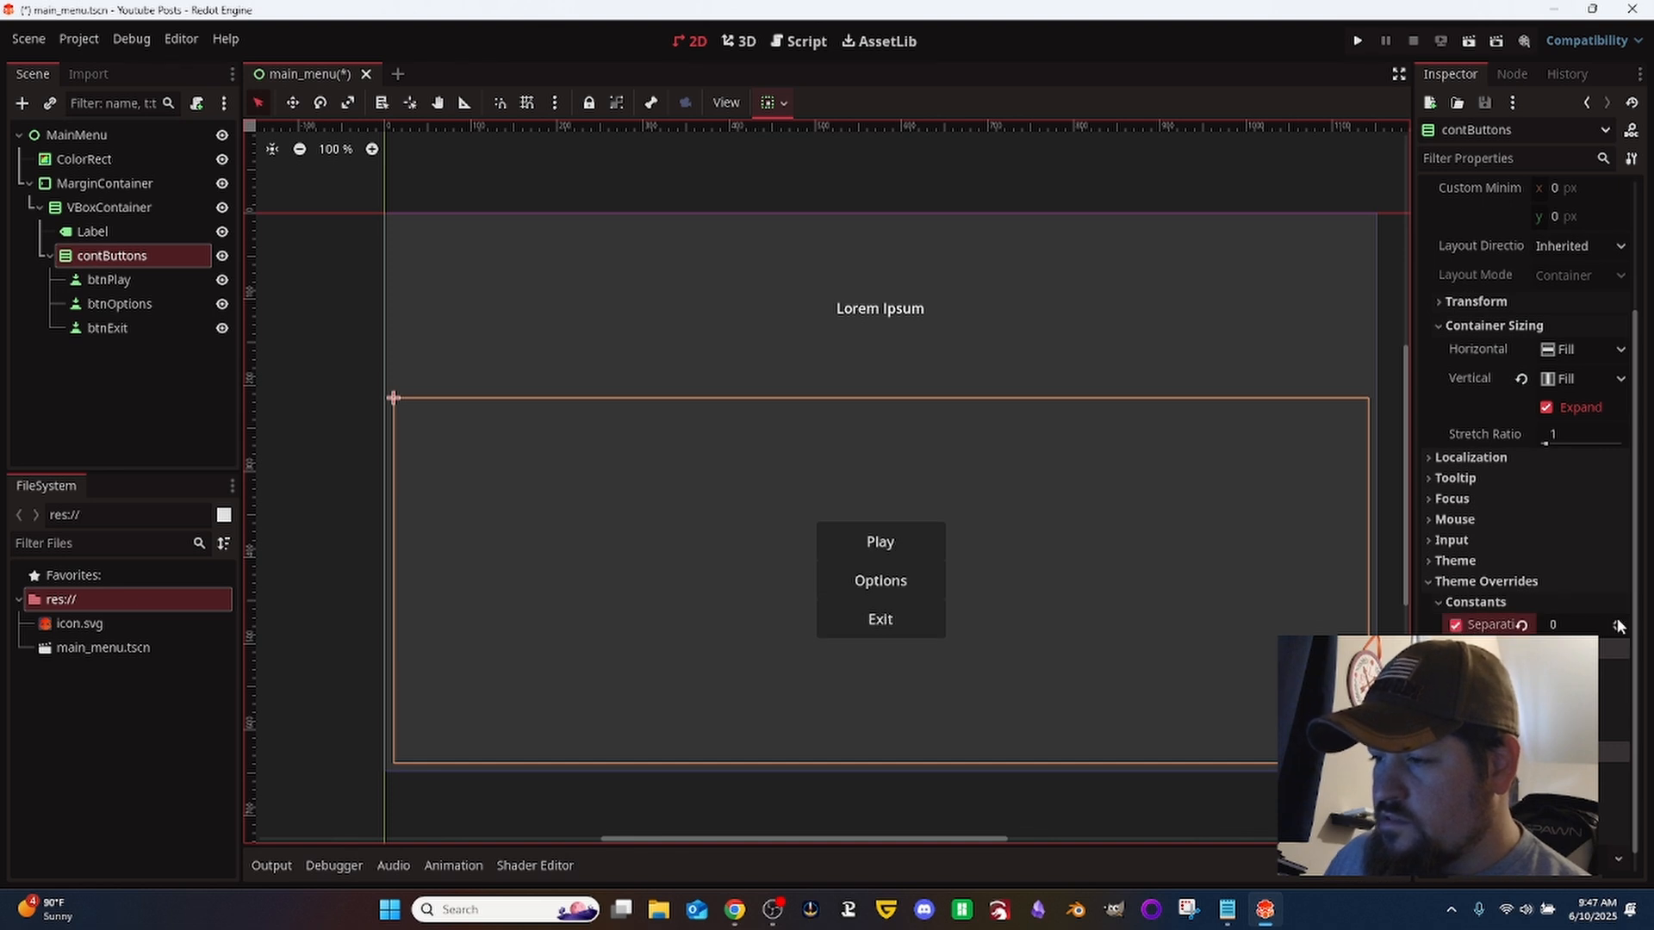
{"action": "left_click", "coordinate": [1619, 621]}
{"action": "triple_click", "coordinate": [1619, 620]}
{"action": "triple_click", "coordinate": [1619, 620]}
{"action": "triple_click", "coordinate": [1619, 620]}
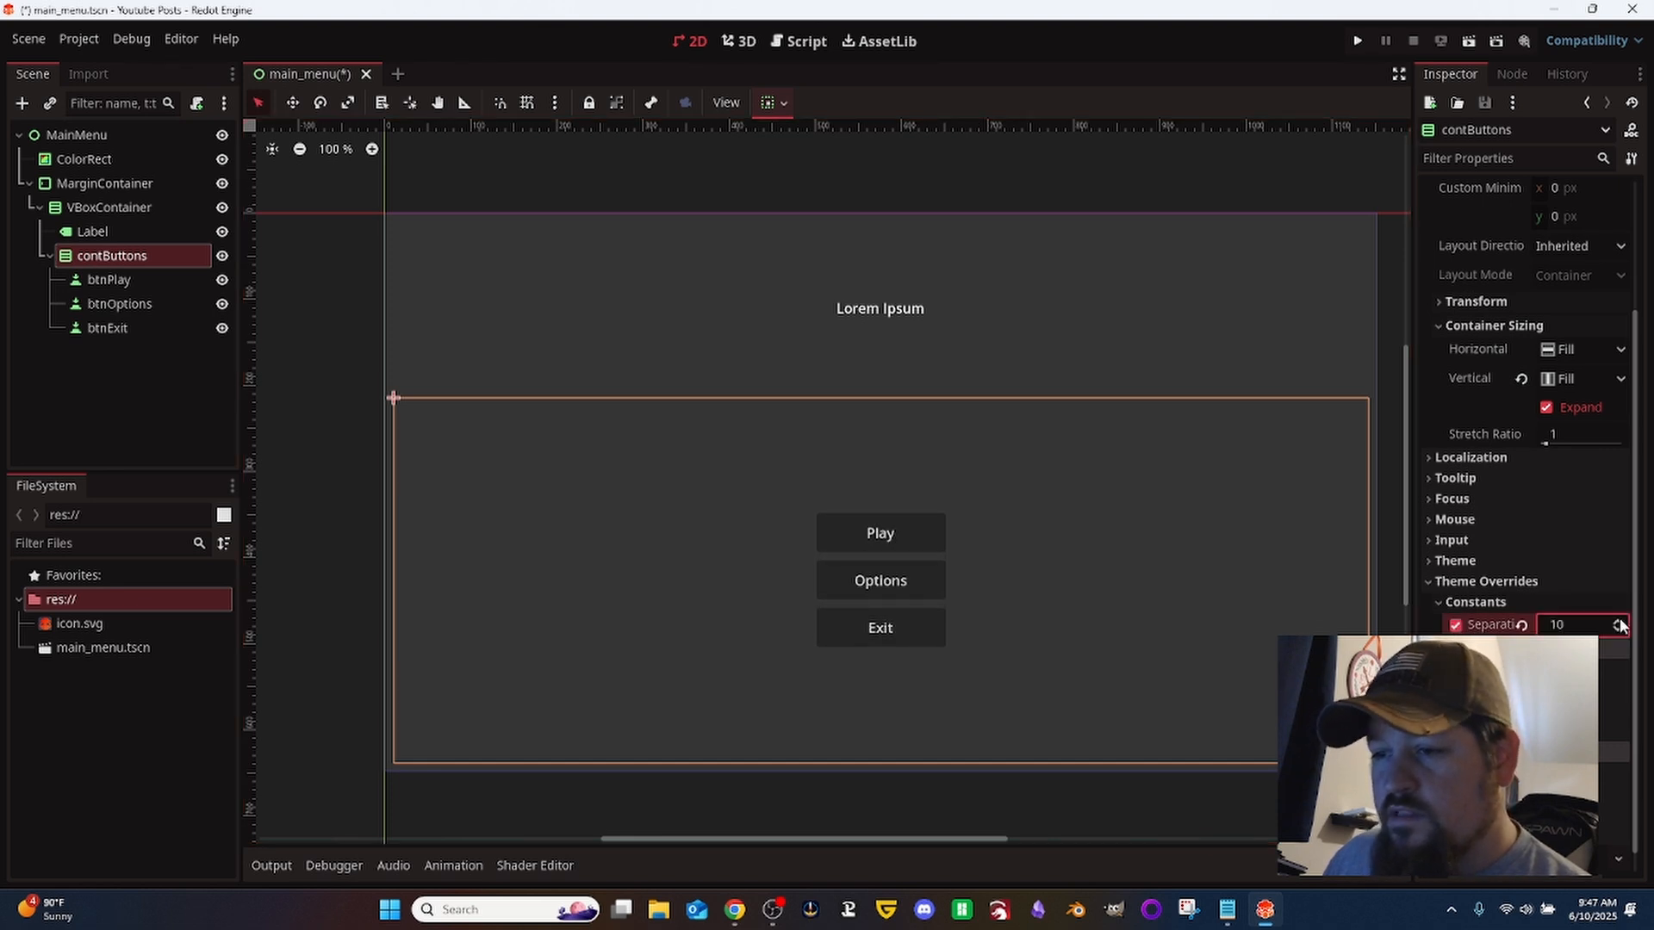
{"action": "triple_click", "coordinate": [1620, 620]}
{"action": "triple_click", "coordinate": [1620, 620]}
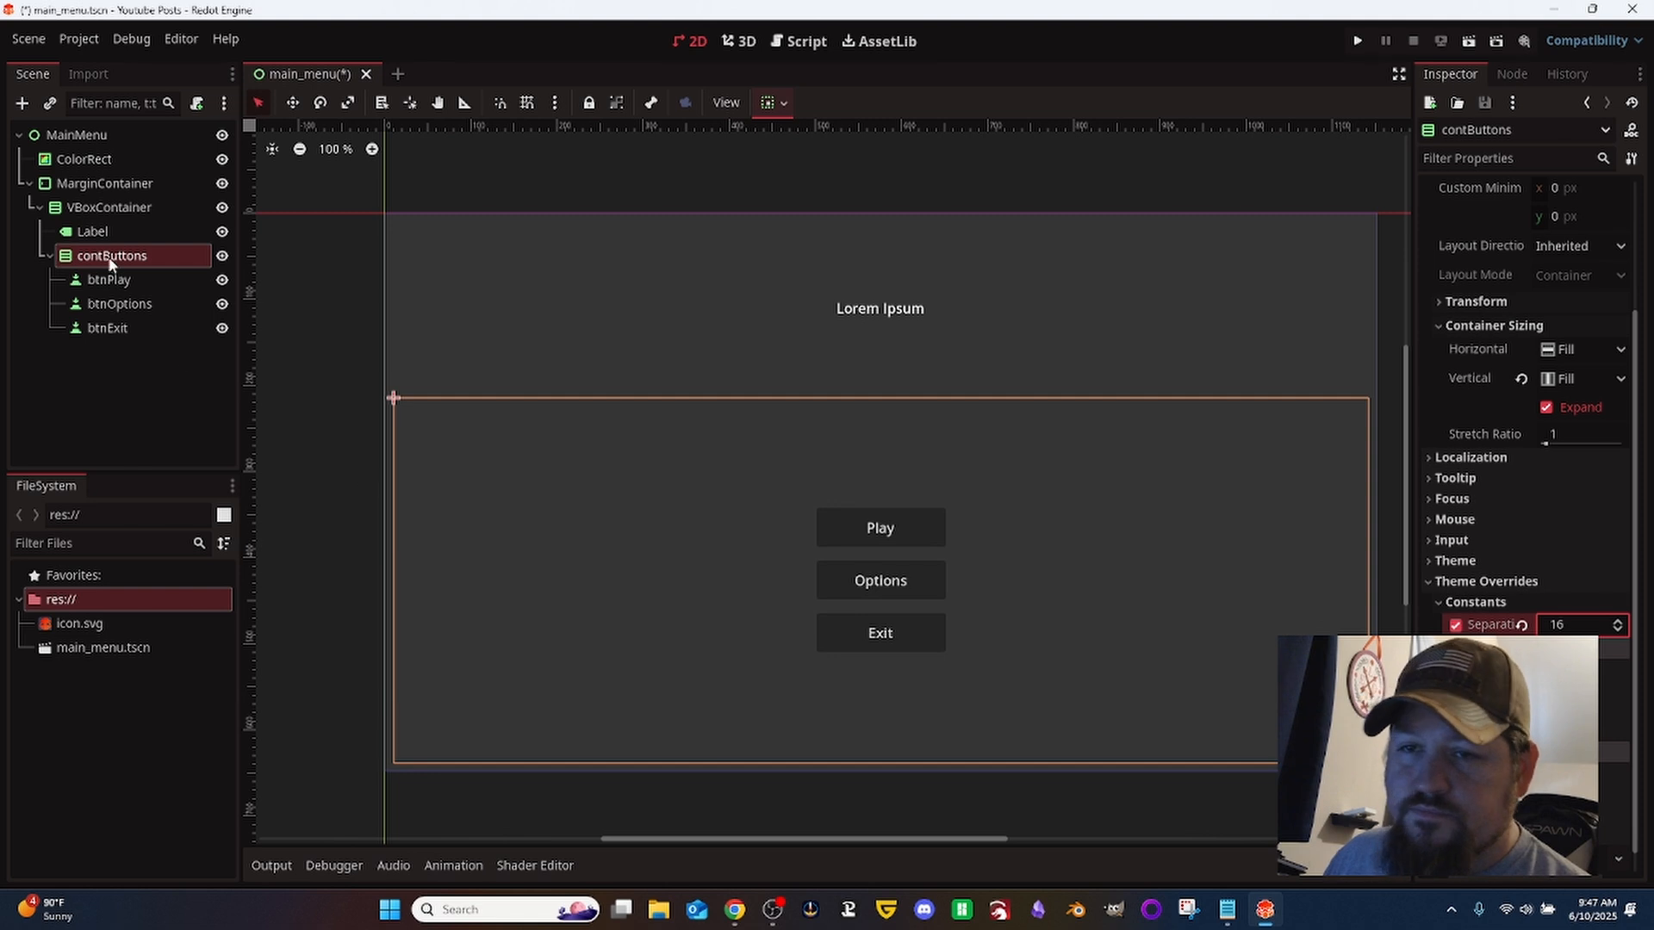
- Replace the title Label's text with "My Awesome Game!"
{"action": "left_click", "coordinate": [97, 231]}
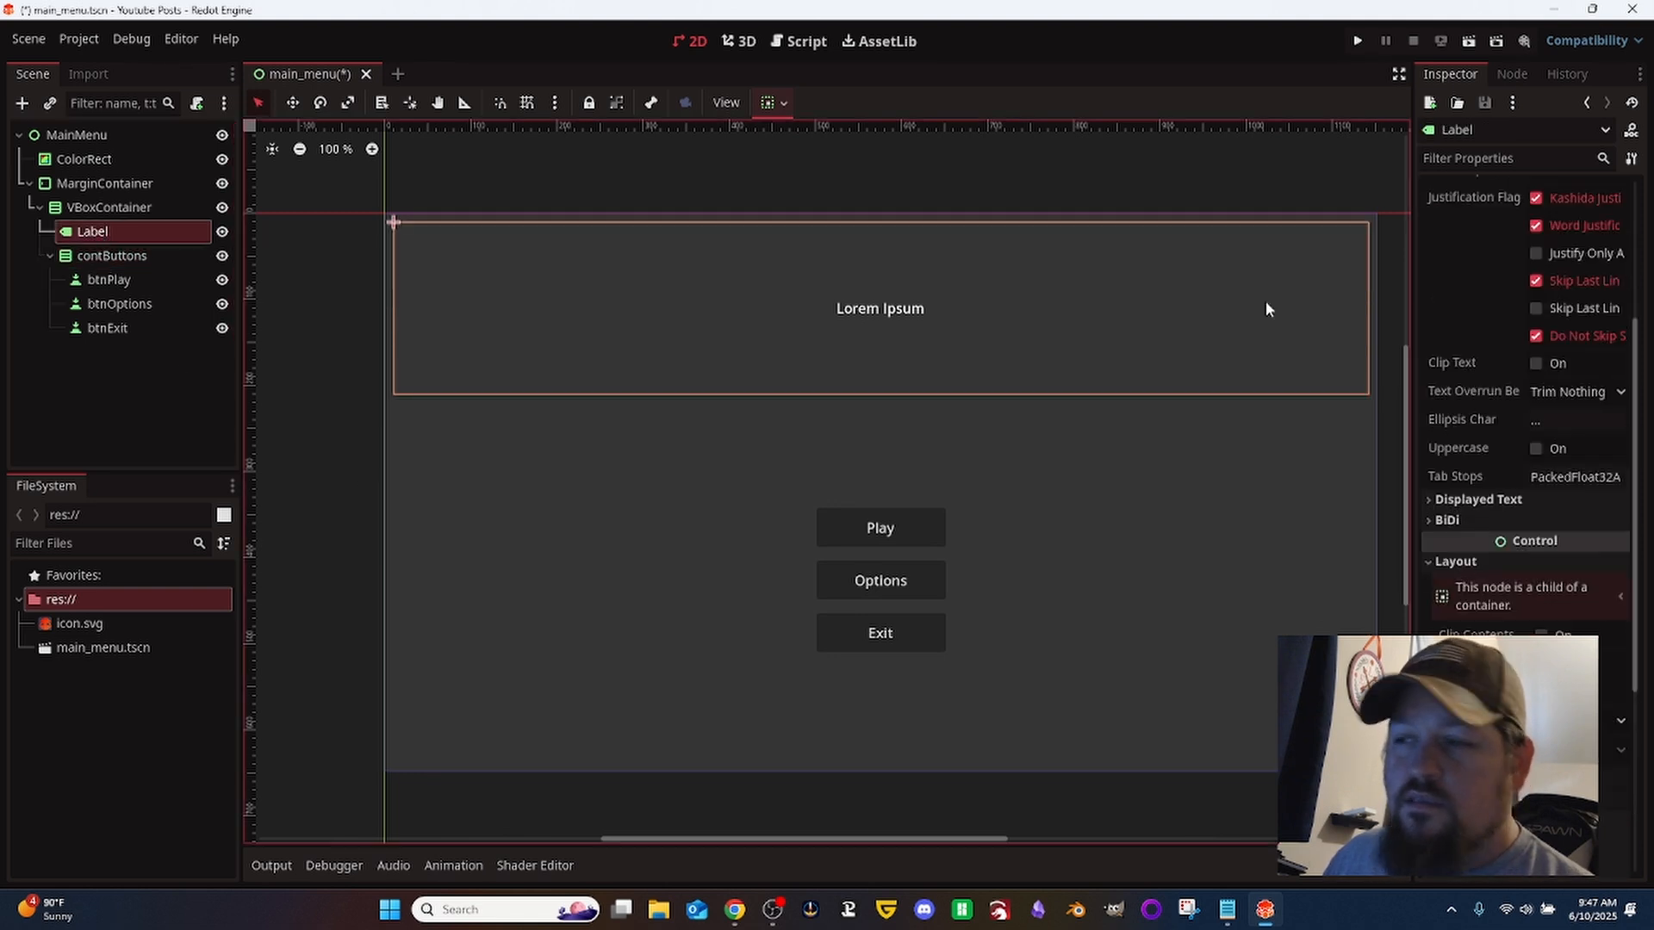
{"action": "scroll", "coordinate": [1569, 282], "scroll_direction": "up", "scroll_amount": 5}
{"action": "left_click", "coordinate": [1569, 282]}
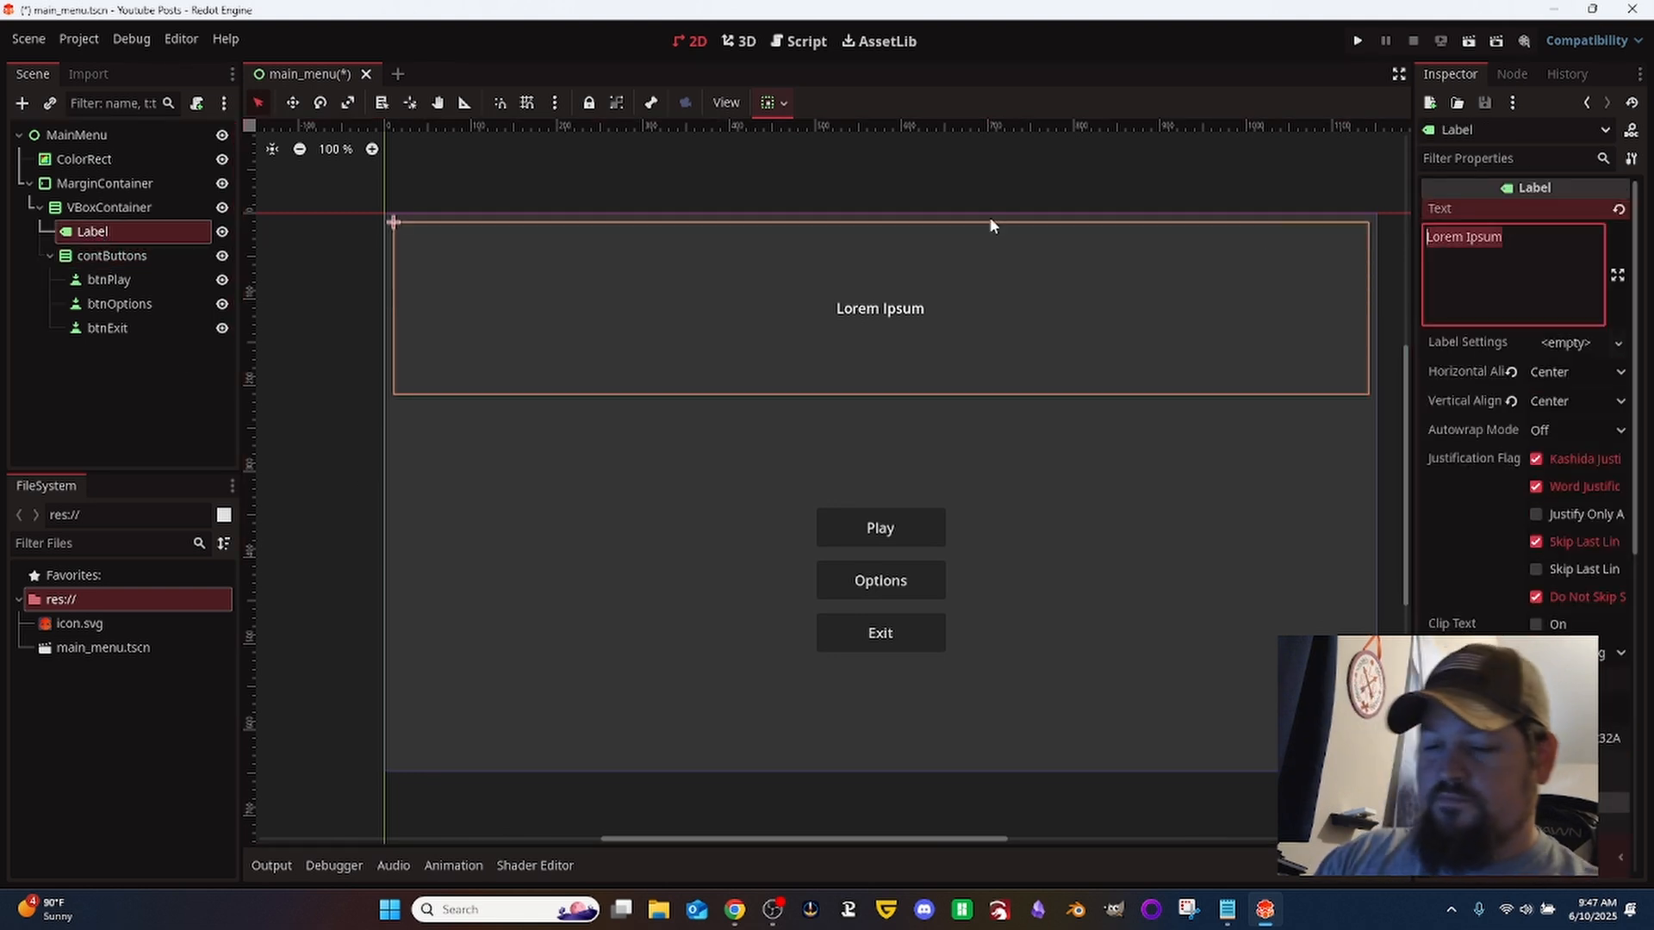
{"action": "type", "text": "My Awe"}
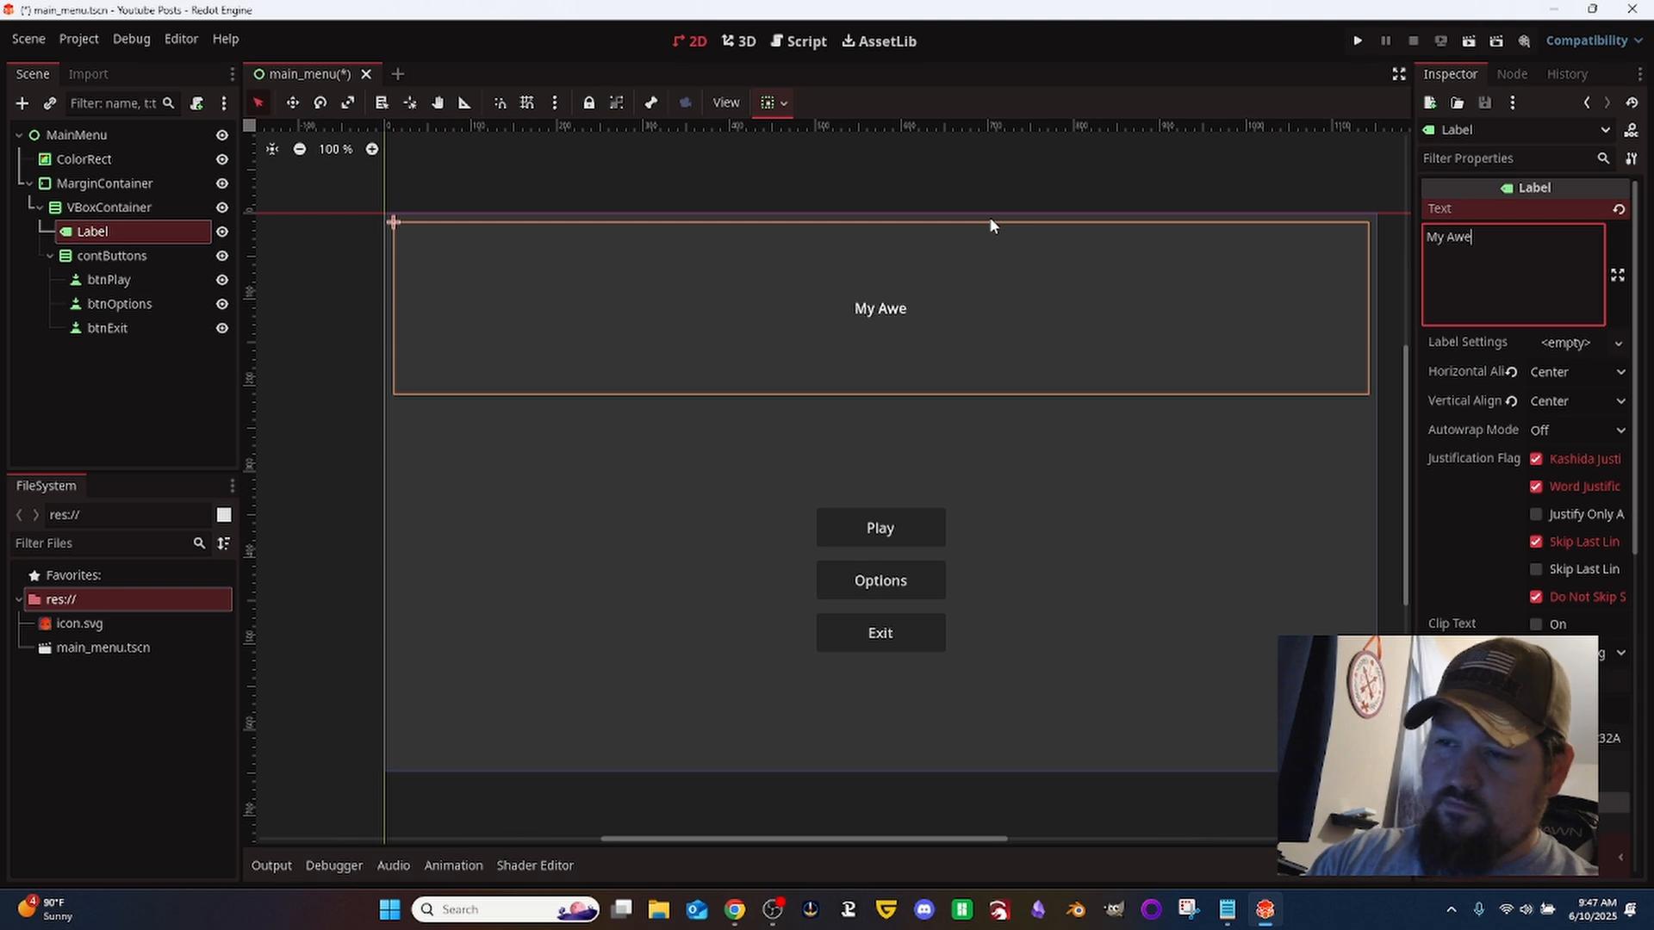
{"action": "type", "text": "some Game!"}
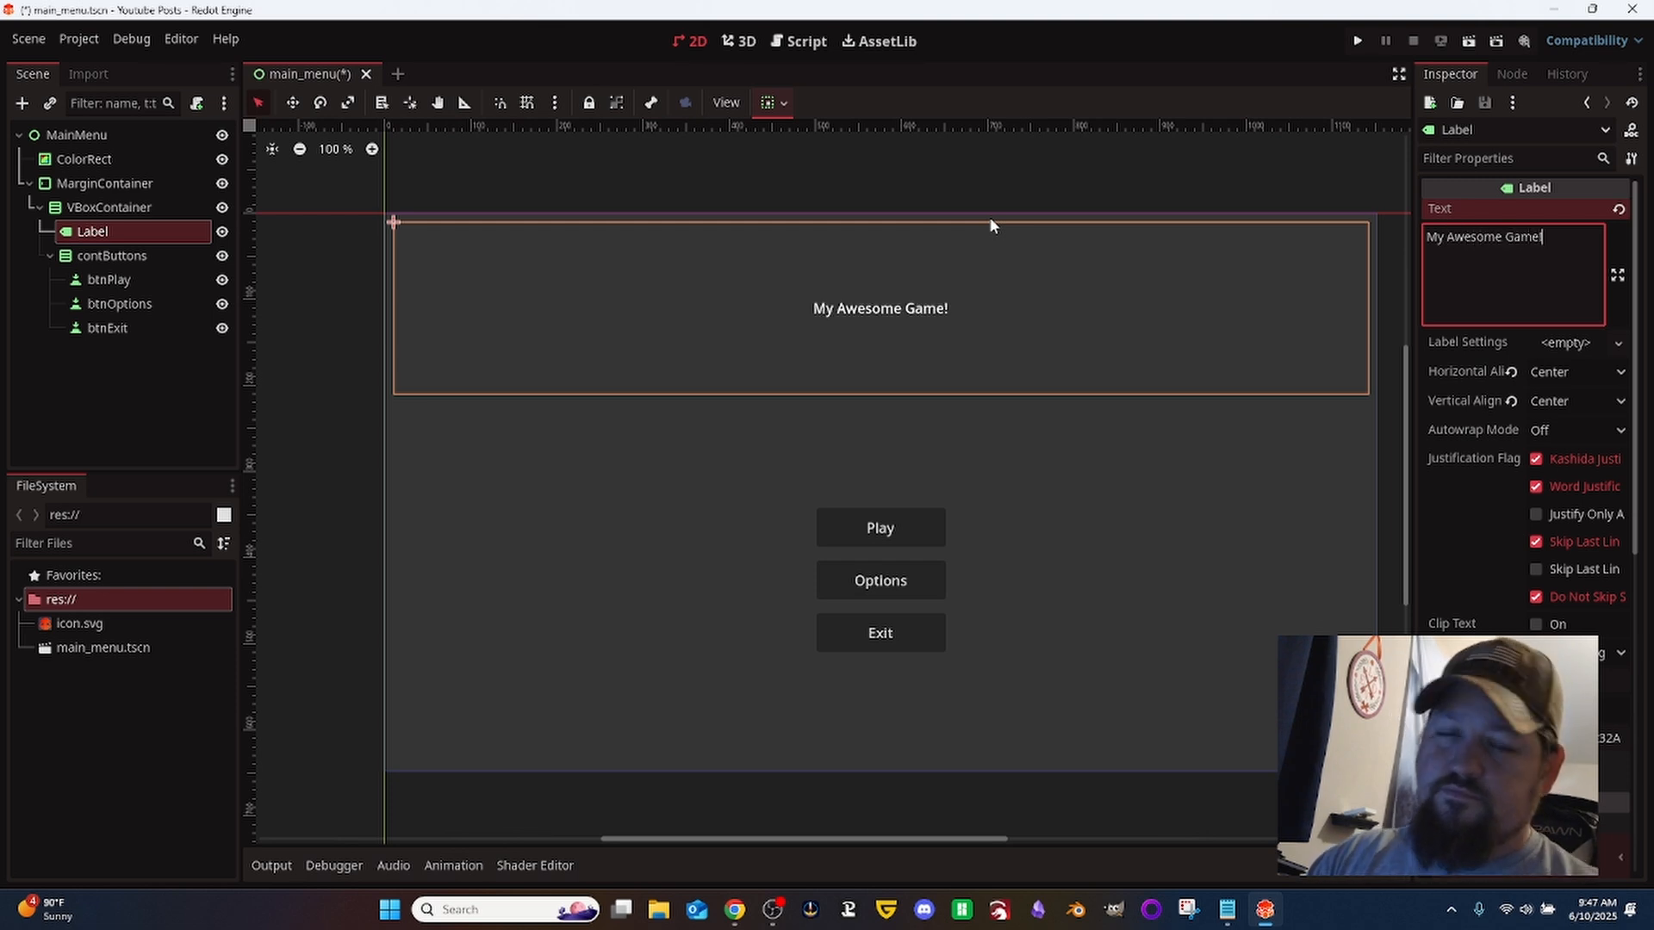